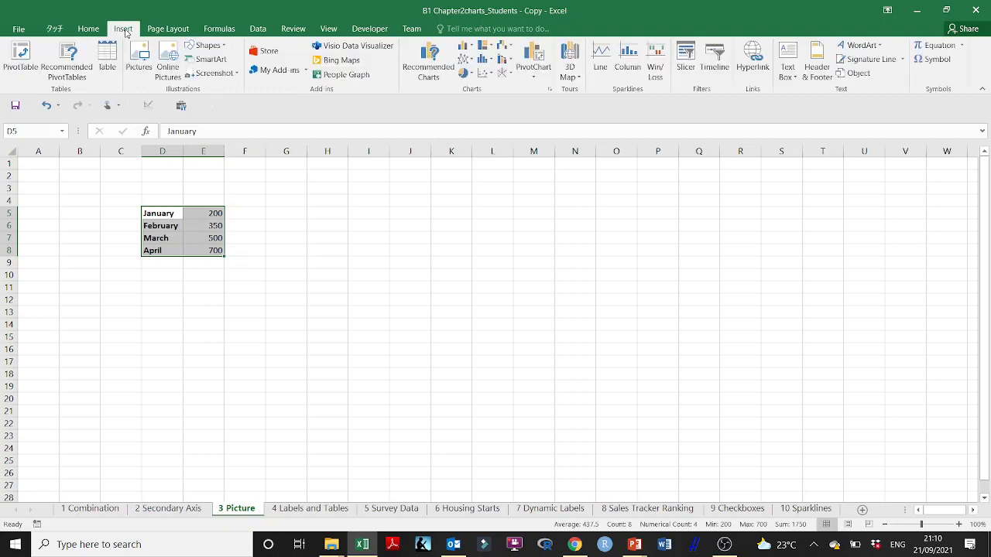
- Insert a 2-D clustered column chart of the data in D5:E8 and move it up so its top edge meets row 5
{"action": "left_click", "coordinate": [464, 45]}
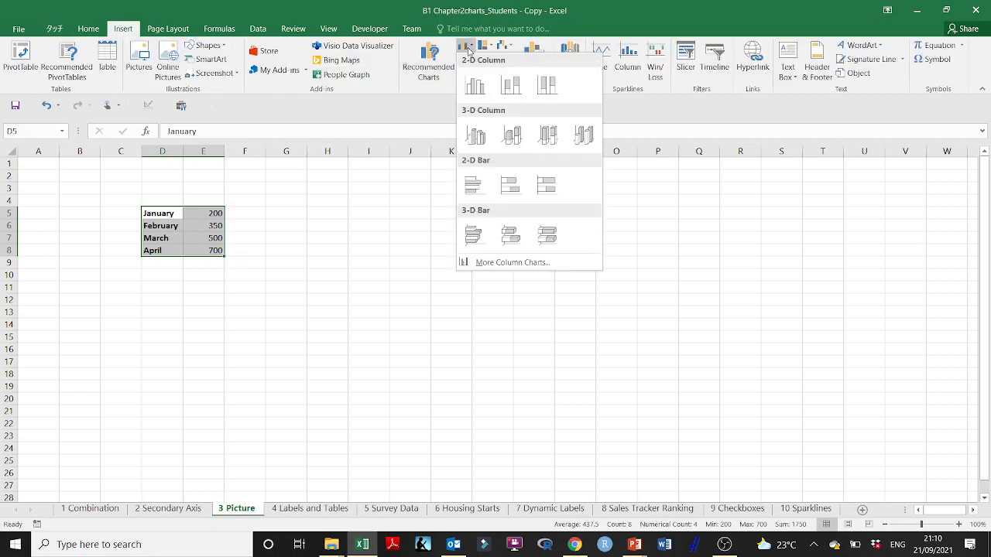
{"action": "left_click", "coordinate": [472, 88]}
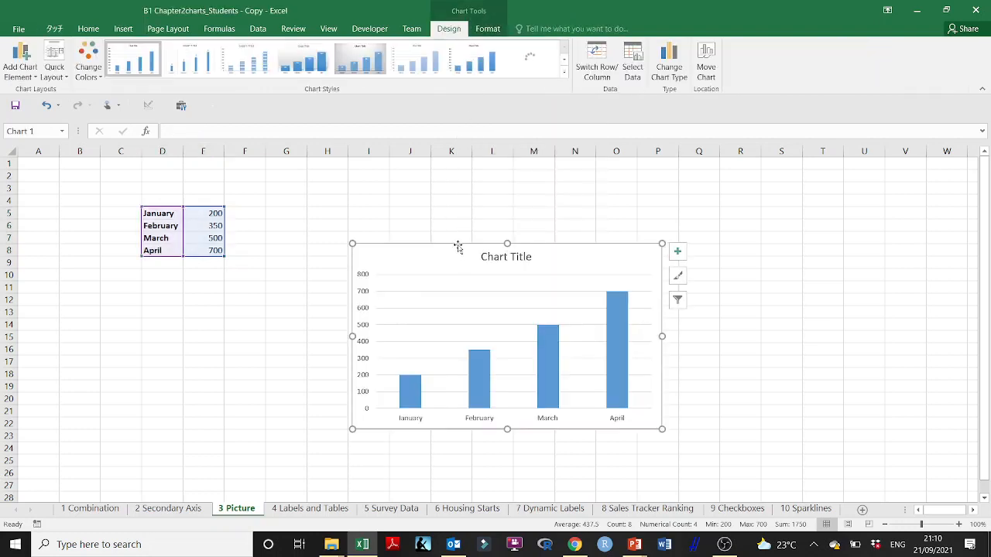
{"action": "left_click_drag", "start_coordinate": [457, 248], "coordinate": [470, 213]}
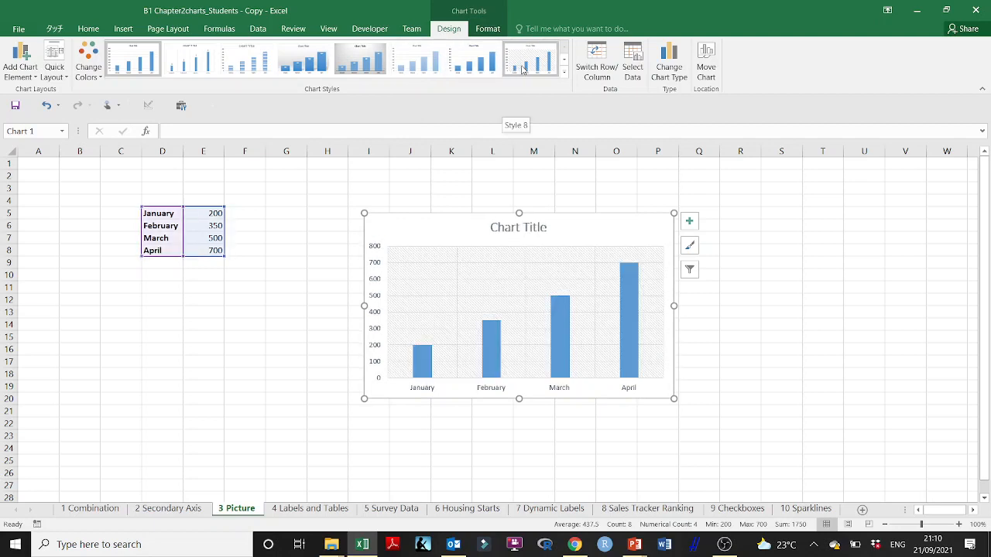
{"action": "left_click", "coordinate": [563, 71]}
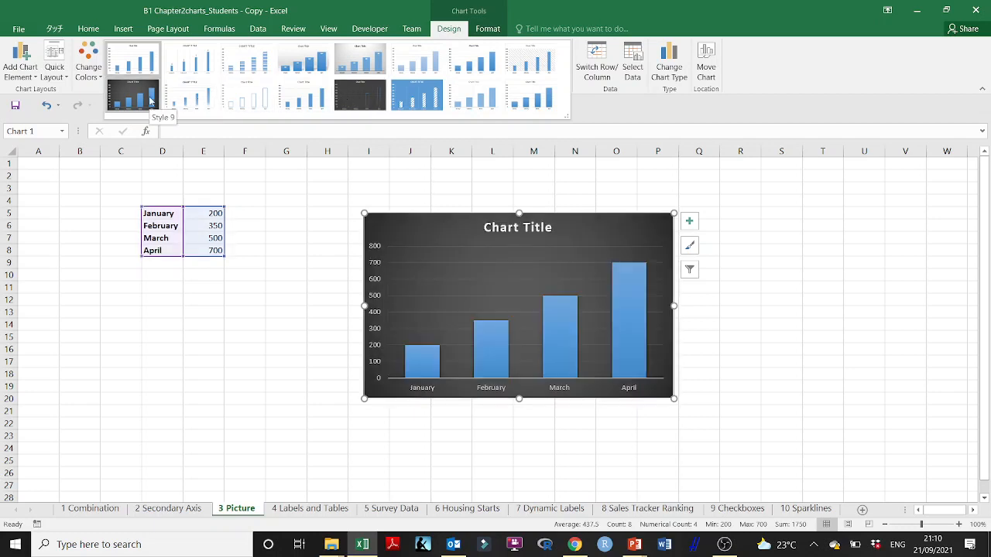
{"action": "left_click", "coordinate": [339, 243]}
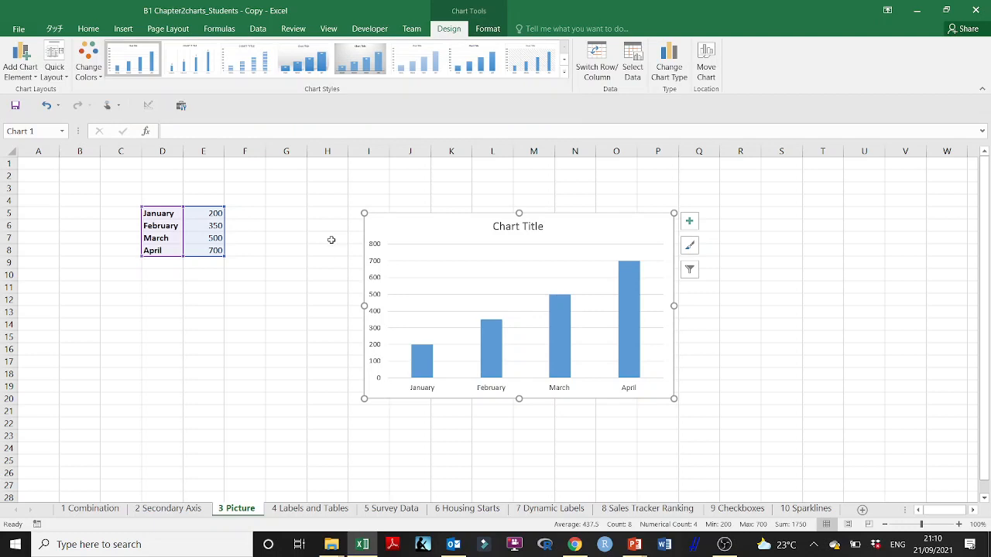
- Format the chart's data series to use a picture or texture fill
{"action": "right_click", "coordinate": [624, 287]}
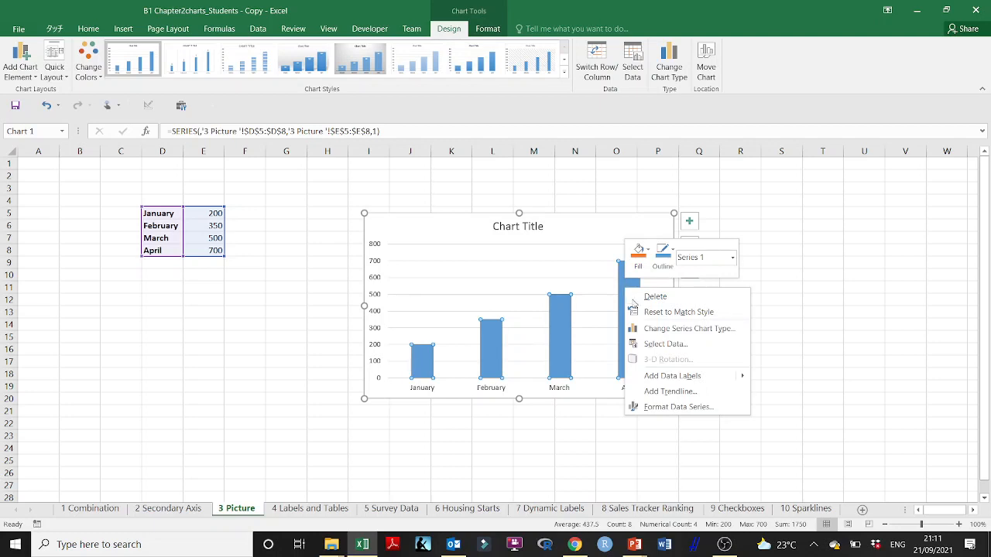
{"action": "left_click", "coordinate": [680, 407]}
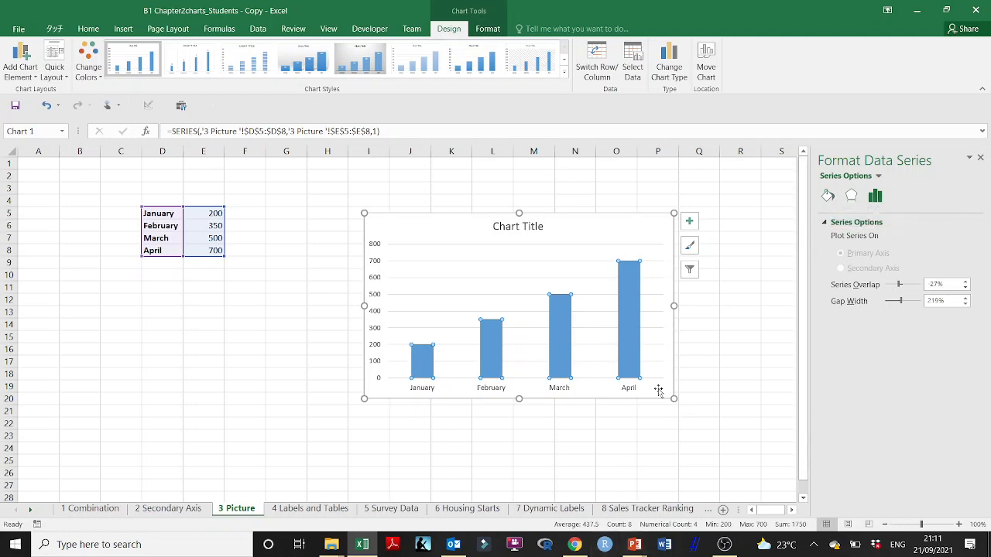
{"action": "left_click", "coordinate": [827, 196]}
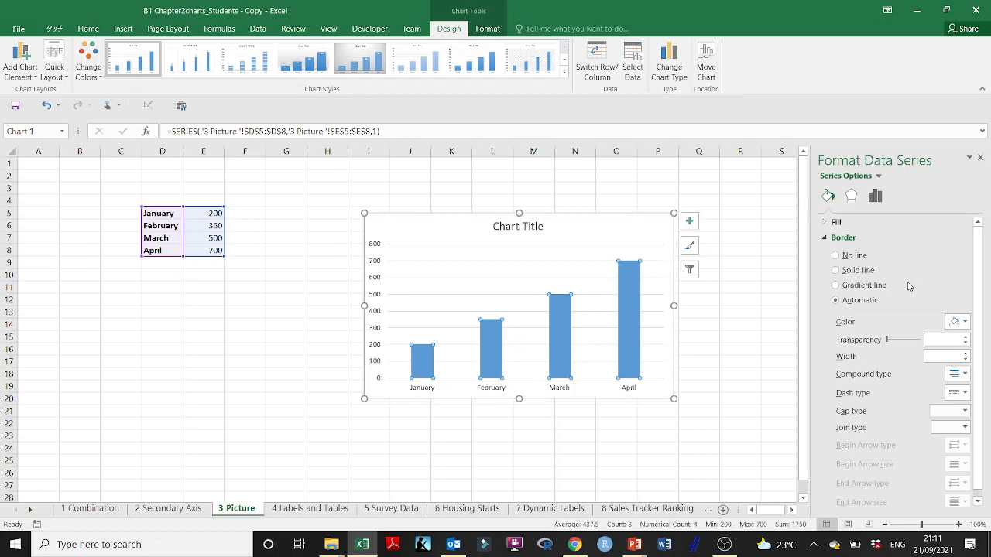
{"action": "left_click", "coordinate": [835, 223]}
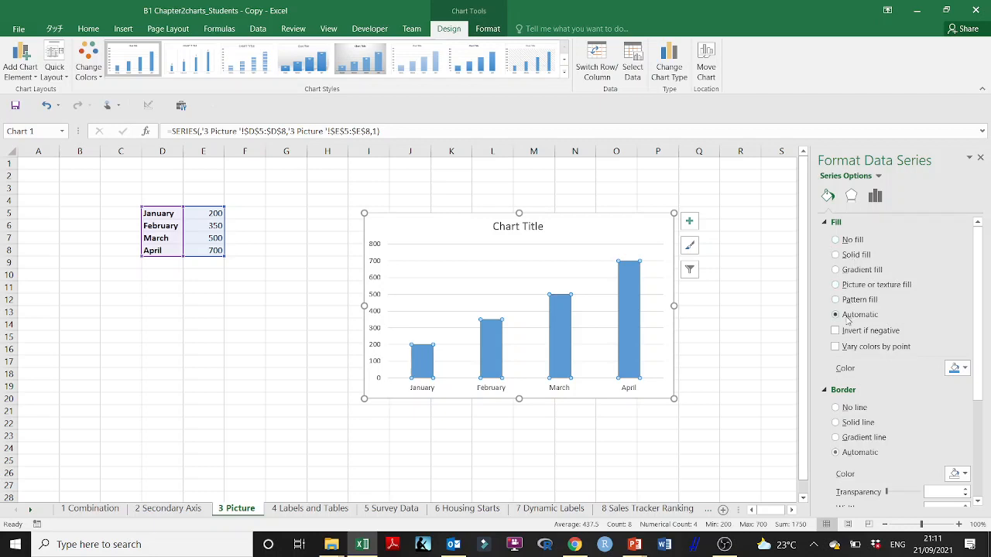
{"action": "left_click", "coordinate": [836, 241]}
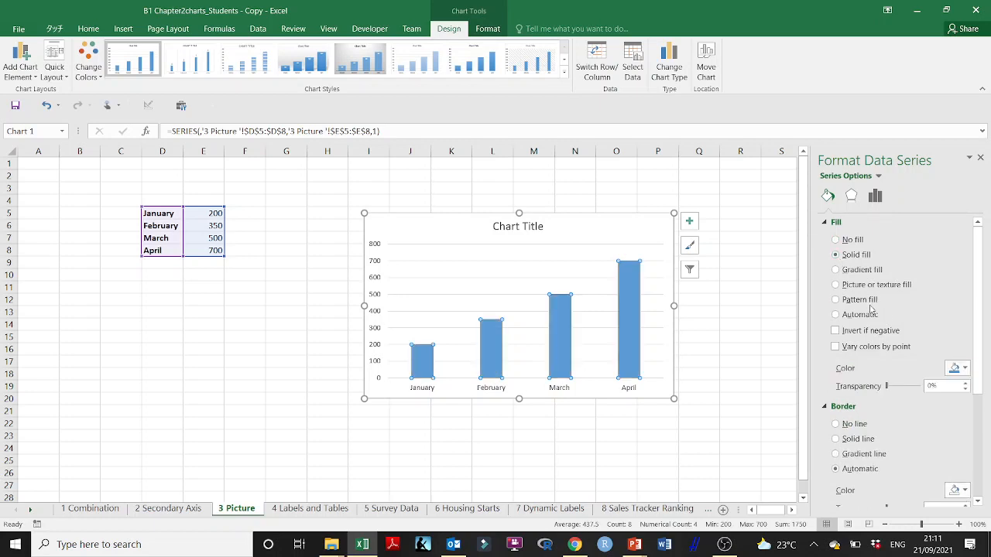
{"action": "left_click", "coordinate": [837, 289]}
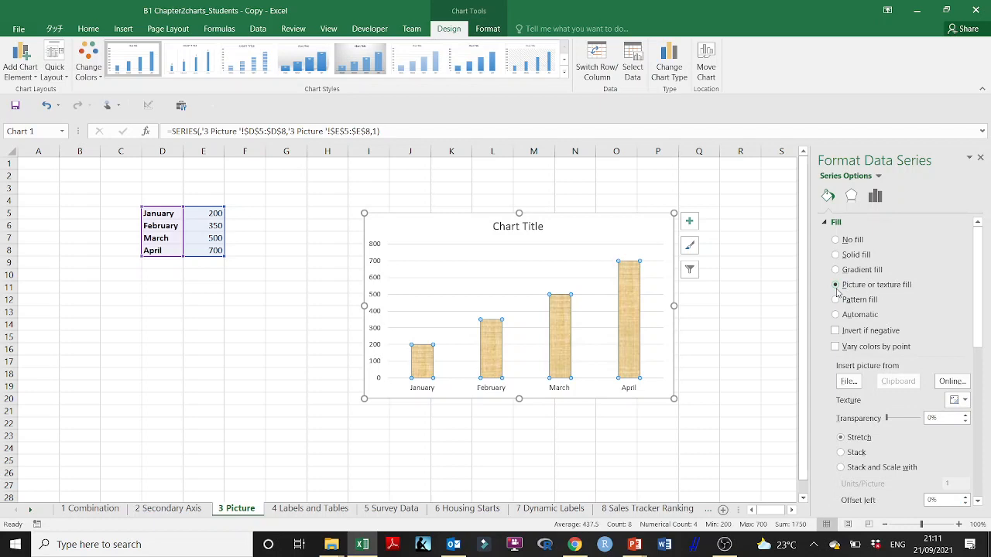
- Keep the series' picture fill set to Stretch and widen the Format Data Series pane
{"action": "scroll", "coordinate": [856, 305], "scroll_direction": "down", "scroll_amount": 2}
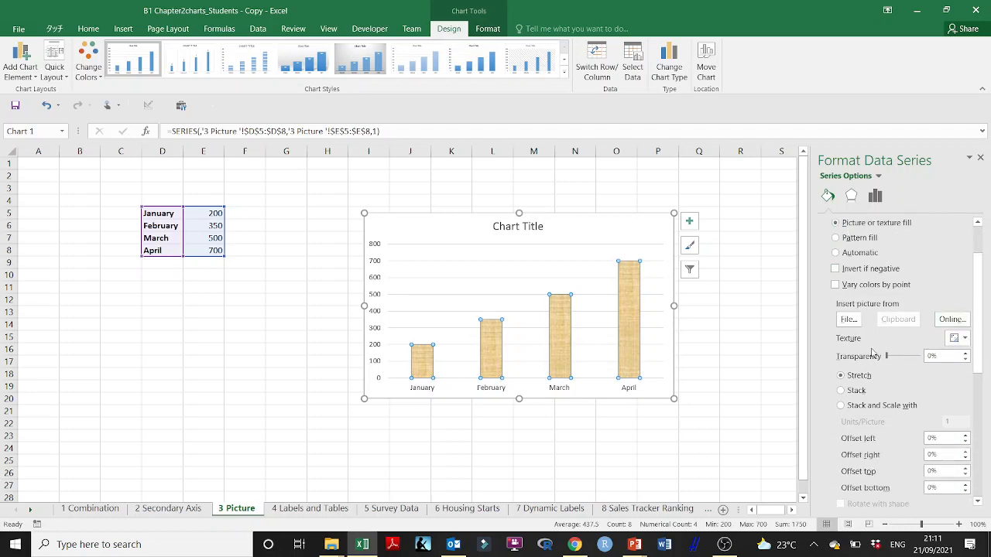
{"action": "scroll", "coordinate": [872, 352], "scroll_direction": "down", "scroll_amount": 1}
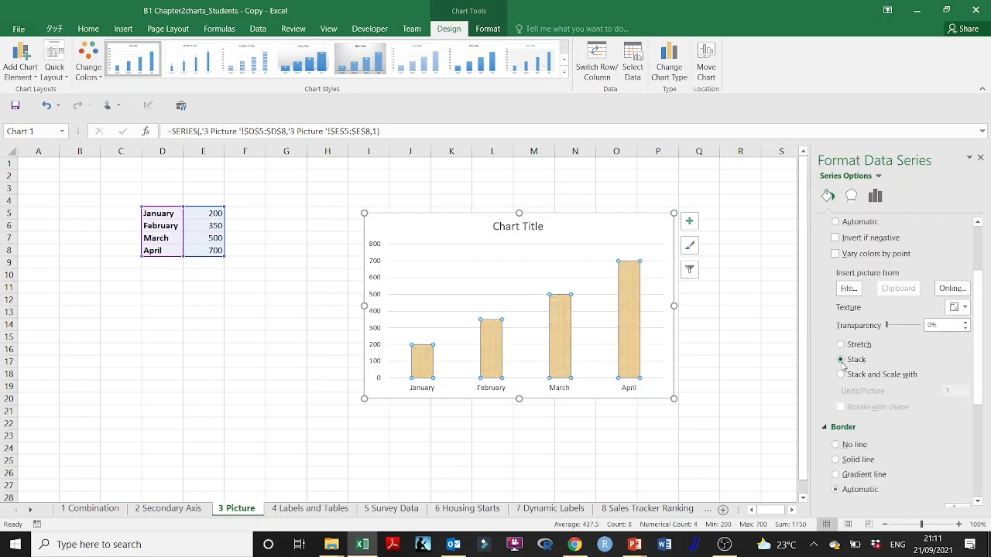
{"action": "left_click", "coordinate": [841, 344]}
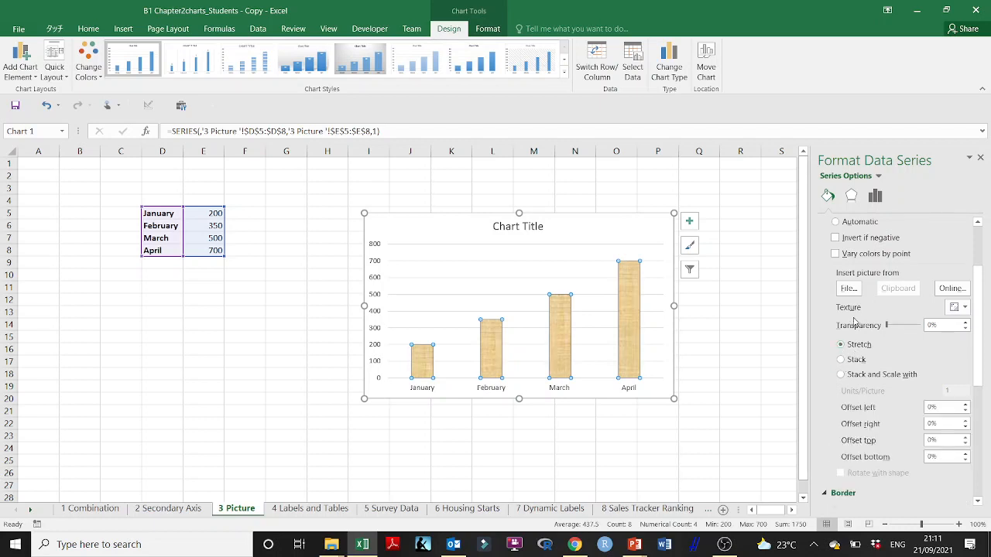
{"action": "scroll", "coordinate": [898, 293], "scroll_direction": "up", "scroll_amount": 3}
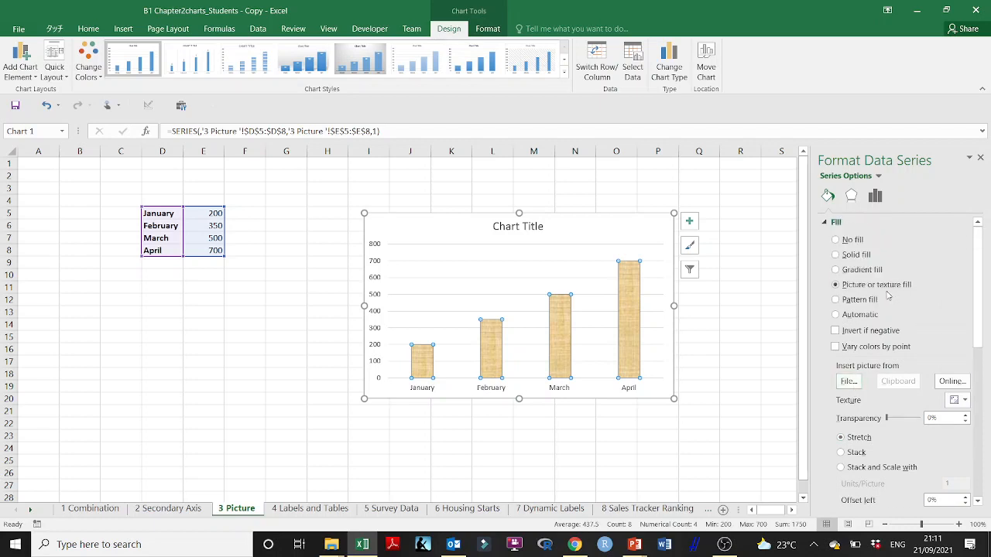
{"action": "scroll", "coordinate": [882, 290], "scroll_direction": "down", "scroll_amount": 1}
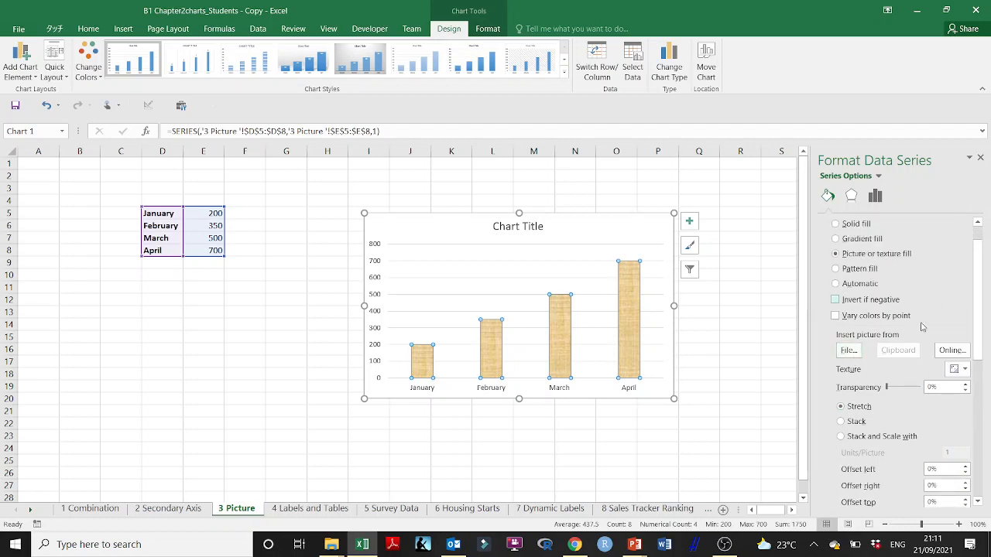
{"action": "left_click_drag", "start_coordinate": [809, 343], "coordinate": [758, 344]}
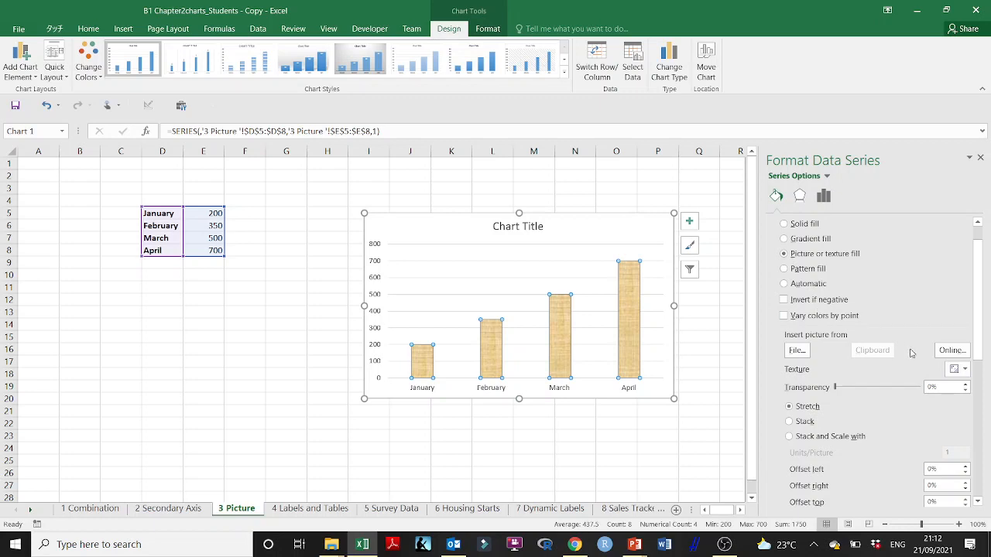
- Try the crumpled brown paper, pastel blue-pink and white marble textures as the column fill
{"action": "left_click", "coordinate": [965, 370]}
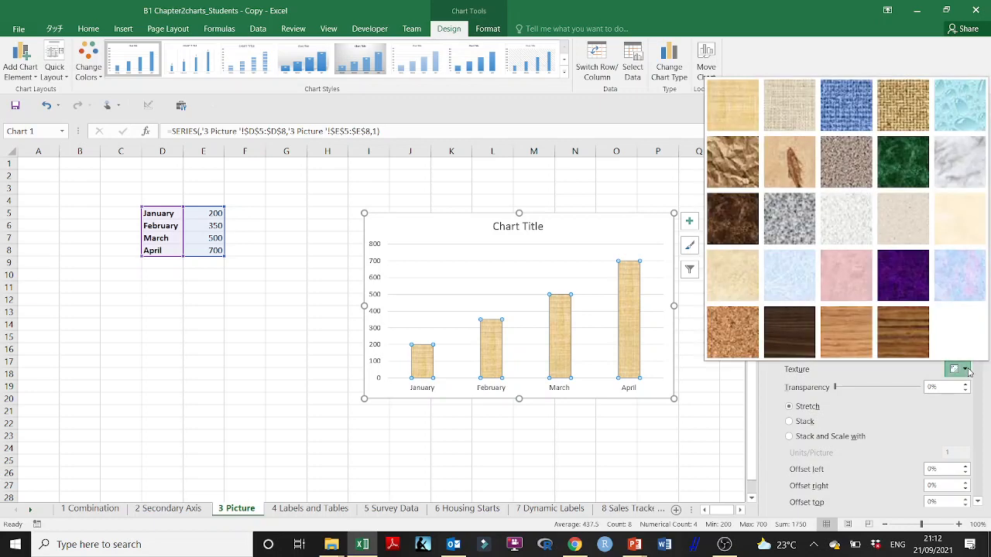
{"action": "left_click", "coordinate": [731, 168]}
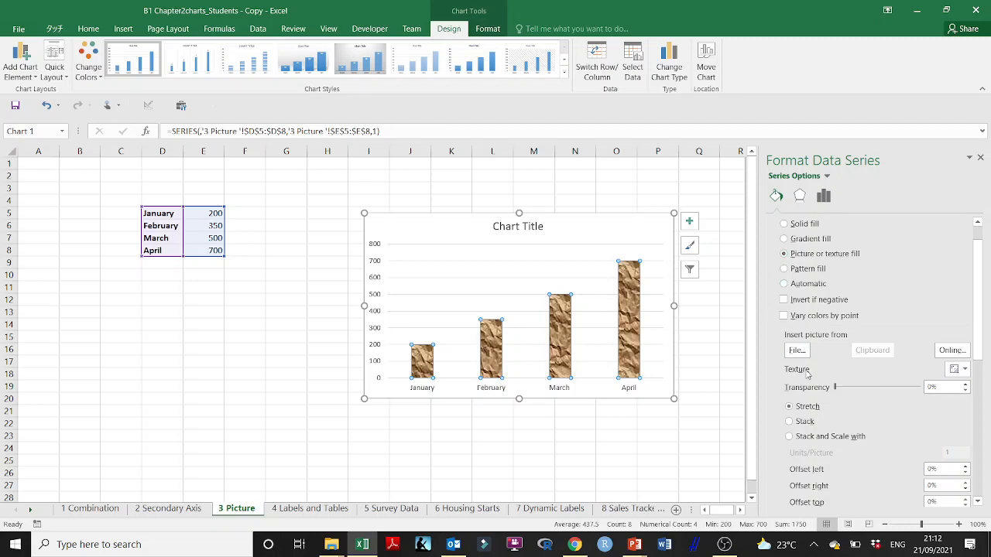
{"action": "left_click", "coordinate": [954, 370]}
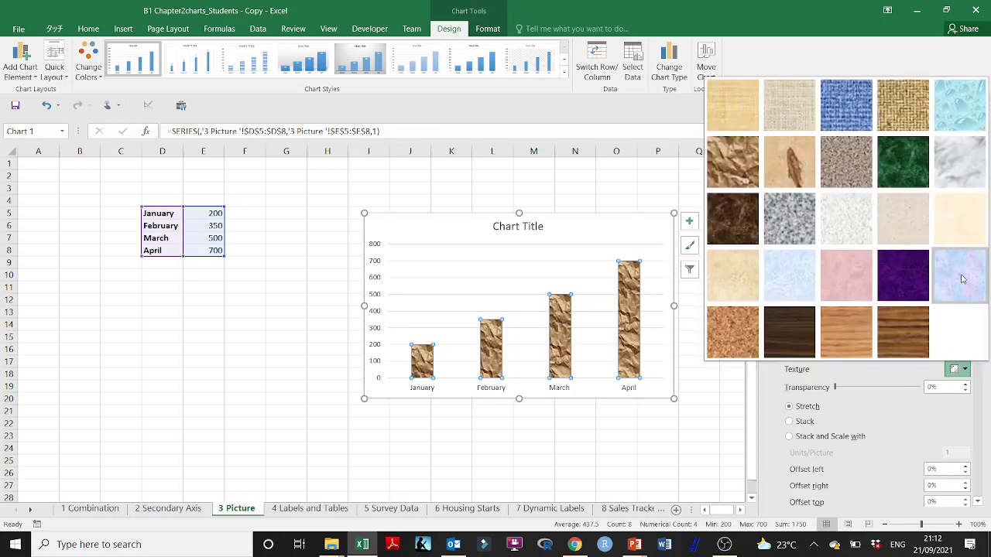
{"action": "key", "text": "Escape"}
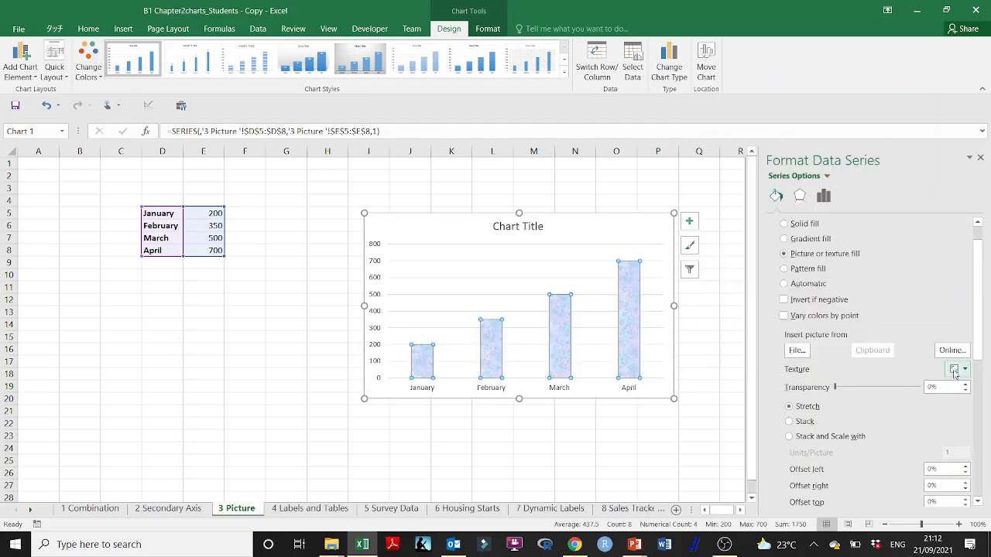
{"action": "left_click", "coordinate": [967, 371]}
{"action": "left_click", "coordinate": [961, 163]}
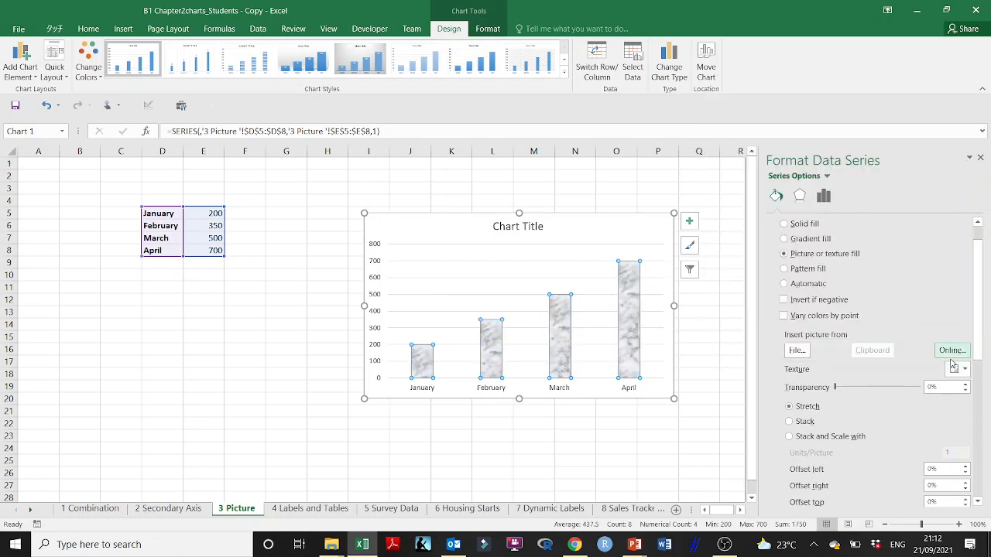
{"action": "left_click", "coordinate": [951, 351]}
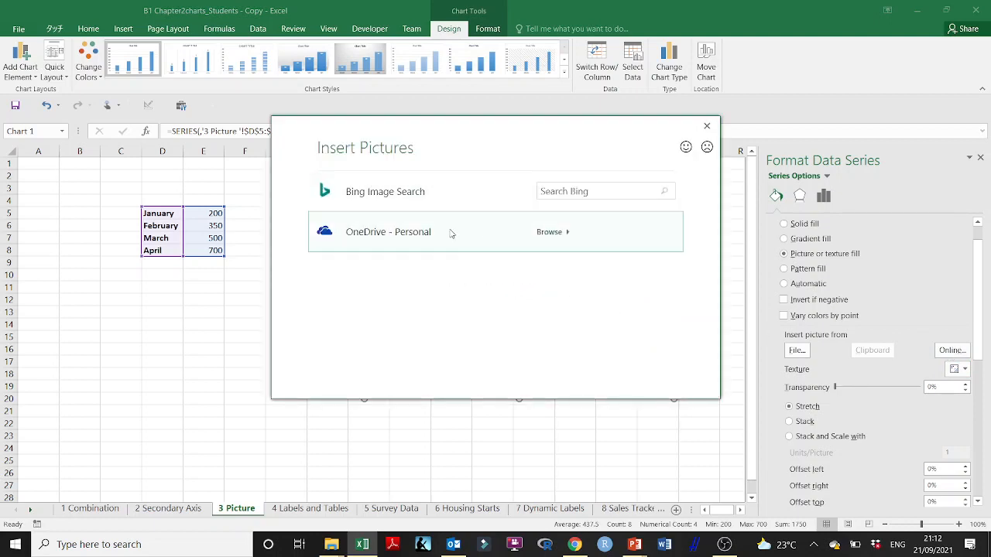
{"action": "left_click", "coordinate": [706, 125]}
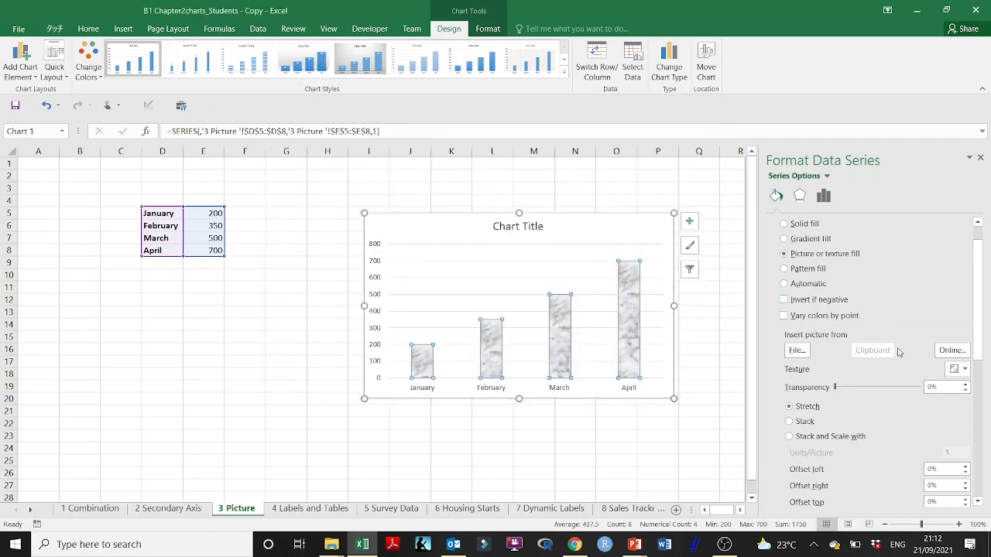
- Browse for a fill picture in Documents > A_TIU_FOLDER > 2021 > 3 Marketing Modeling (FALL) > Module I Summarizing Marketing Data
{"action": "left_click", "coordinate": [798, 351]}
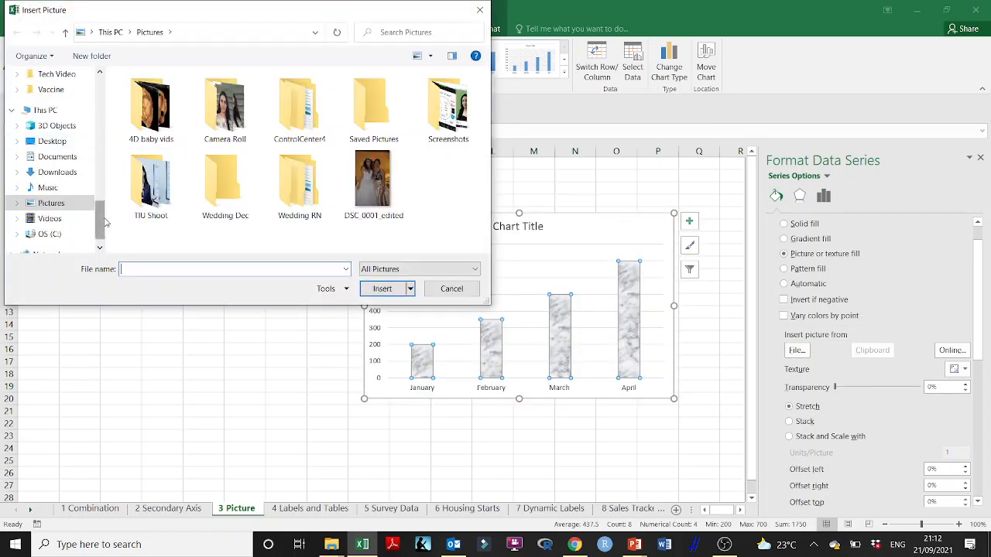
{"action": "left_click_drag", "start_coordinate": [100, 222], "coordinate": [100, 98]}
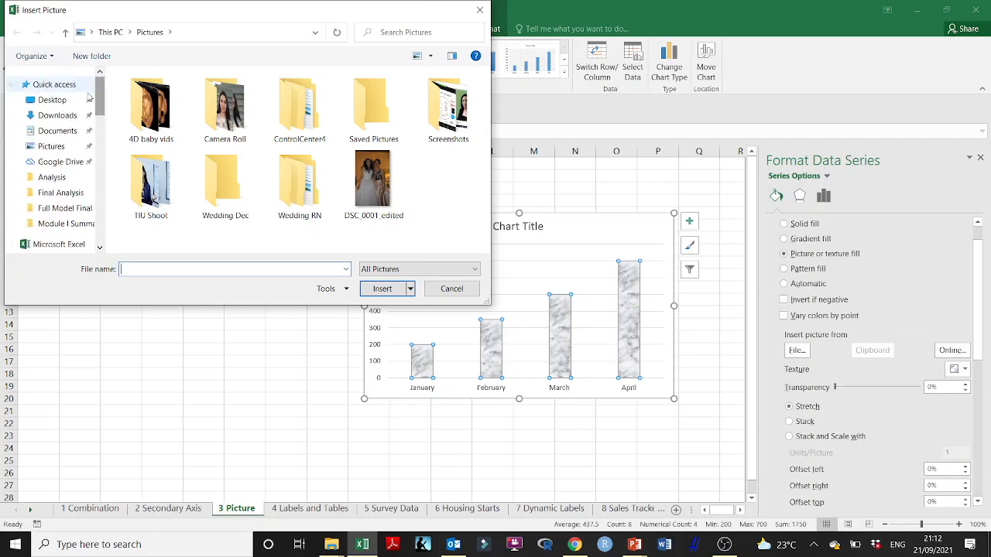
{"action": "left_click", "coordinate": [68, 130]}
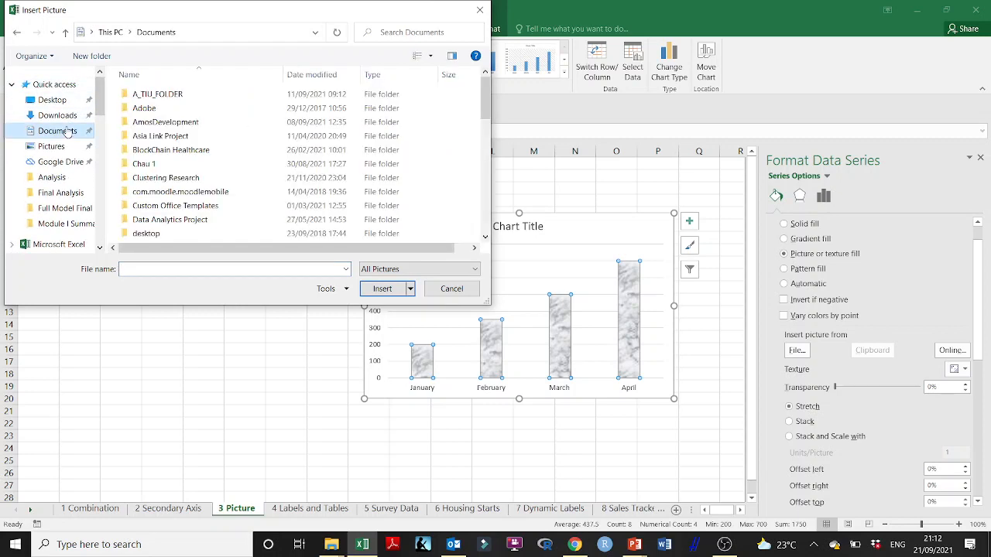
{"action": "double_click", "coordinate": [164, 99]}
{"action": "double_click", "coordinate": [165, 99]}
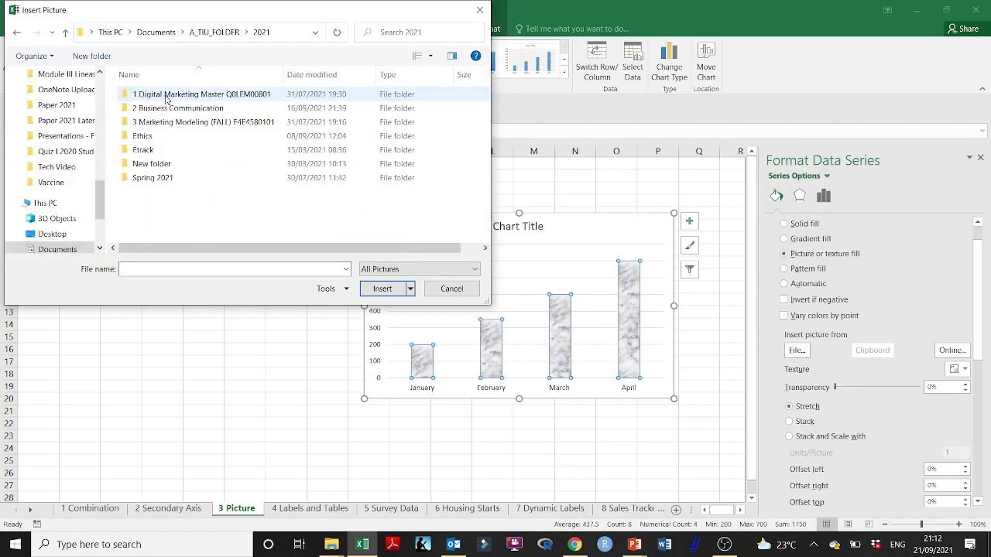
{"action": "double_click", "coordinate": [167, 122]}
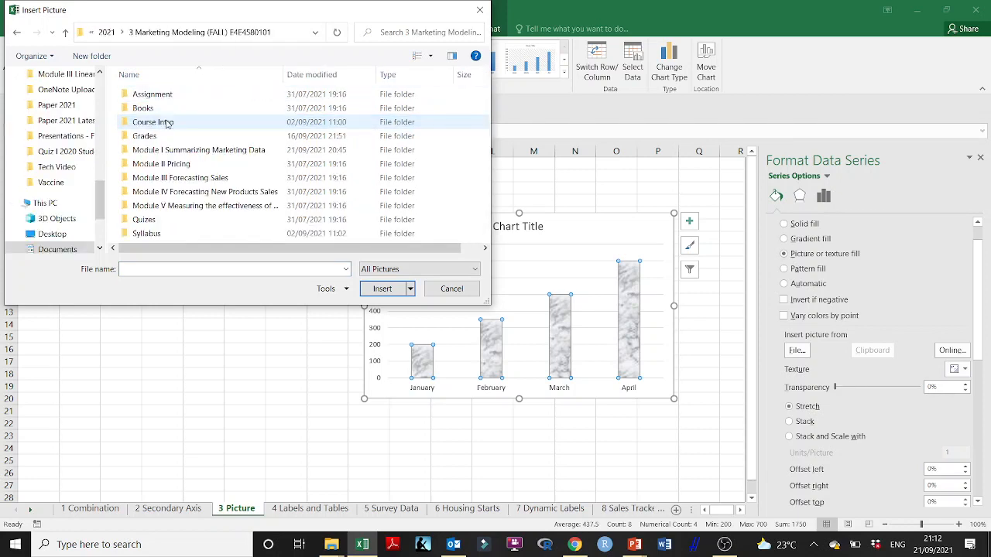
{"action": "left_click", "coordinate": [183, 150]}
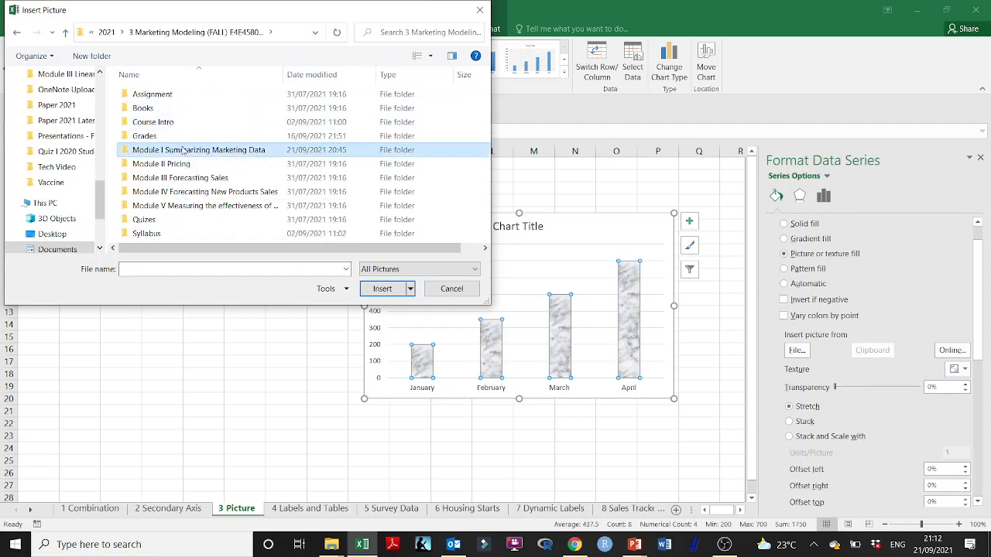
{"action": "double_click", "coordinate": [183, 150]}
- Insert the picture file named Image as the fill of the chart columns
{"action": "left_click", "coordinate": [244, 113]}
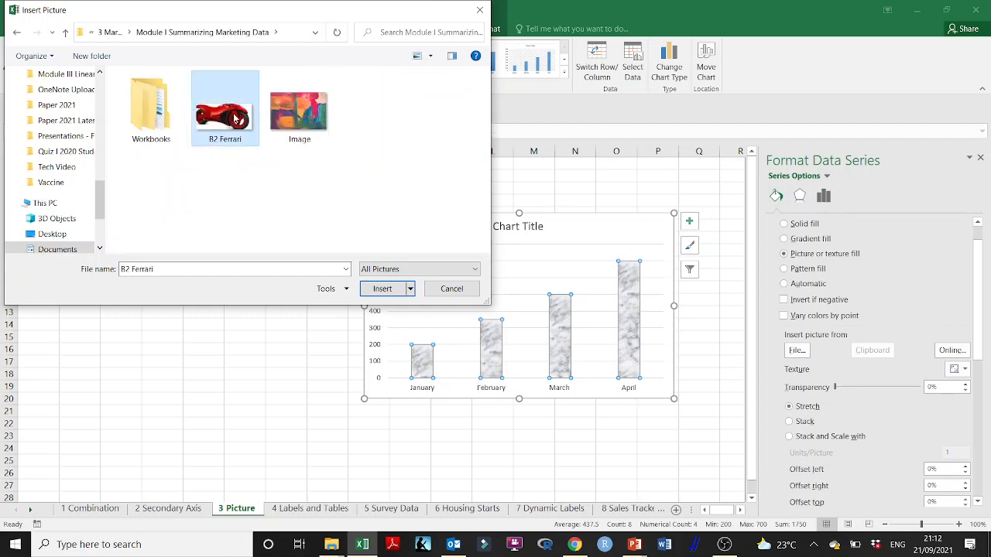
{"action": "left_click", "coordinate": [301, 114]}
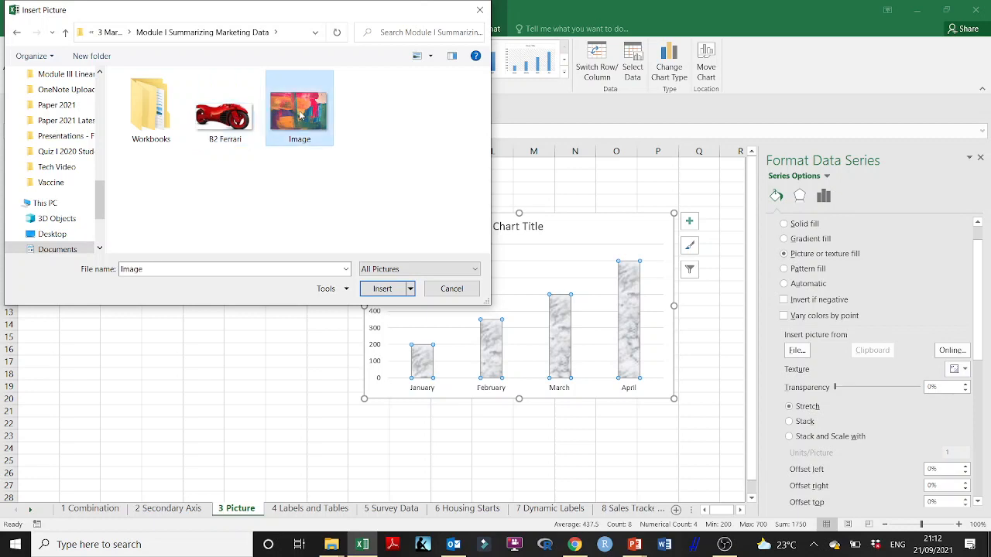
{"action": "left_click", "coordinate": [382, 288]}
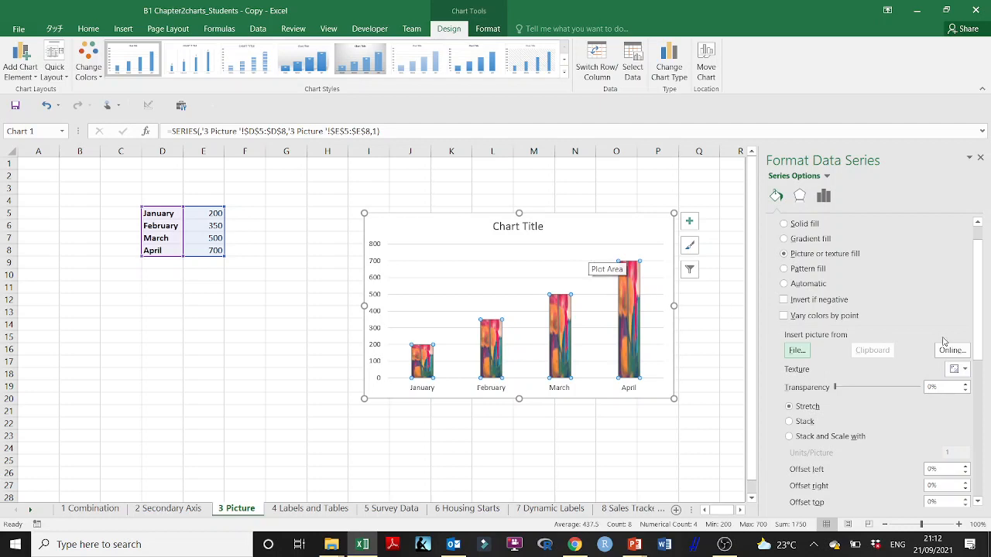
{"action": "scroll", "coordinate": [881, 363], "scroll_direction": "down", "scroll_amount": 2}
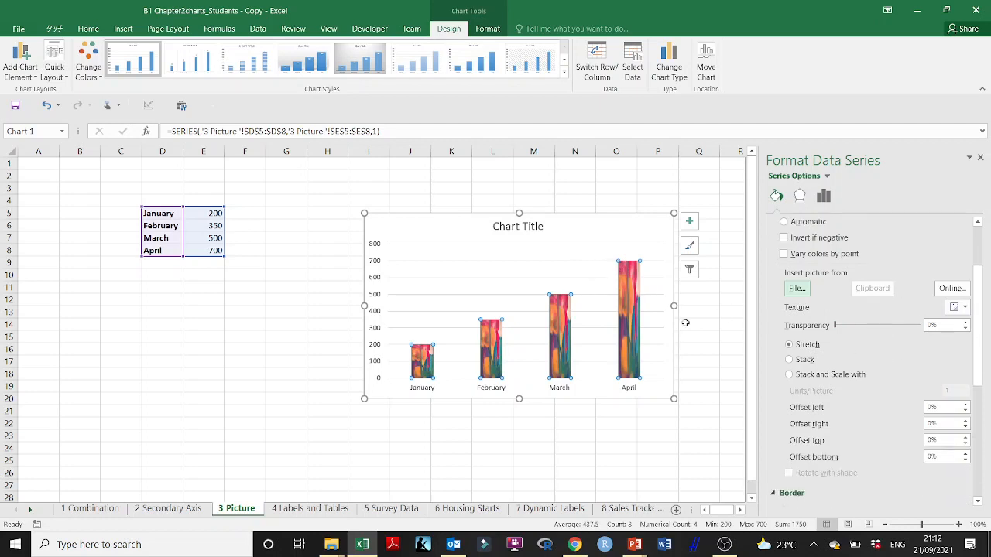
{"action": "scroll", "coordinate": [611, 343], "scroll_direction": "up", "scroll_amount": 1}
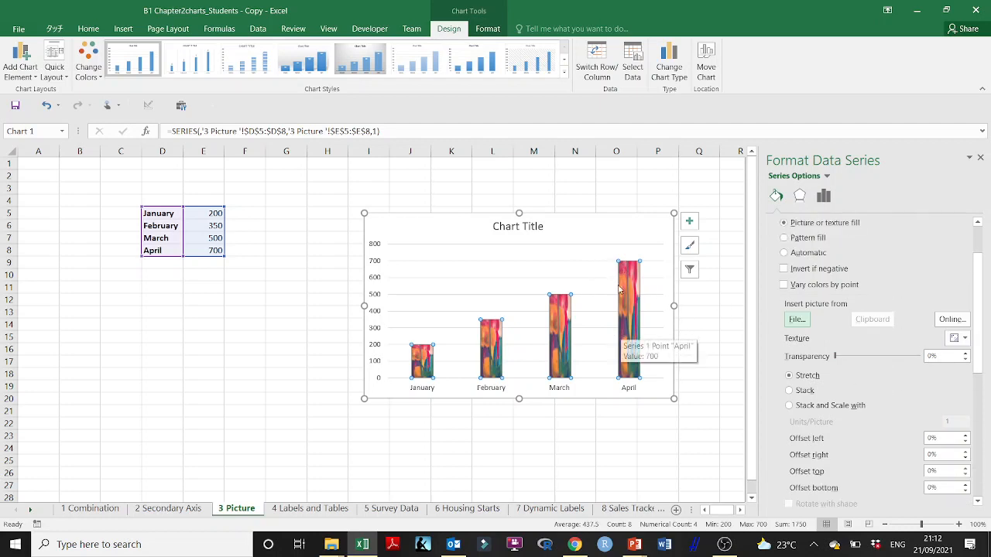
- Set the column picture fill's transparency to 2%, compare the Stretch and Stack options, and choose Stack
{"action": "scroll", "coordinate": [880, 294], "scroll_direction": "up", "scroll_amount": 2}
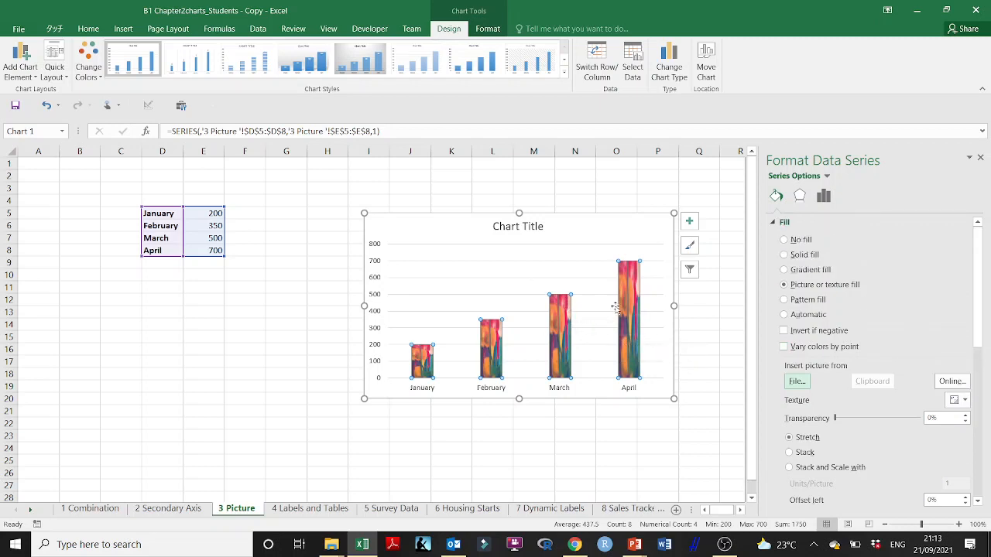
{"action": "scroll", "coordinate": [879, 314], "scroll_direction": "down", "scroll_amount": 5}
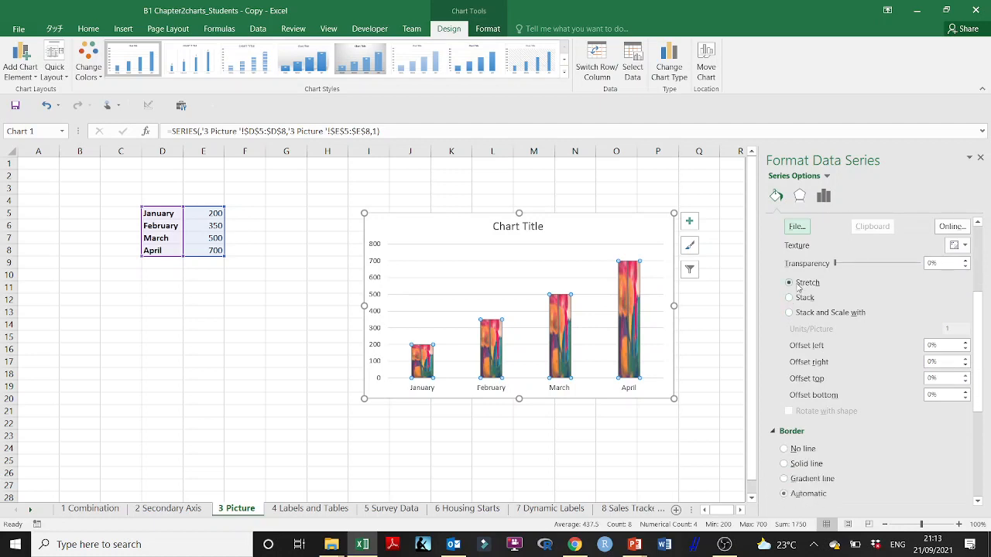
{"action": "mouse_move", "coordinate": [835, 265]}
{"action": "left_mouse_down"}
{"action": "mouse_move", "coordinate": [890, 266]}
{"action": "mouse_move", "coordinate": [835, 270]}
{"action": "left_mouse_up"}
{"action": "left_click", "coordinate": [789, 298]}
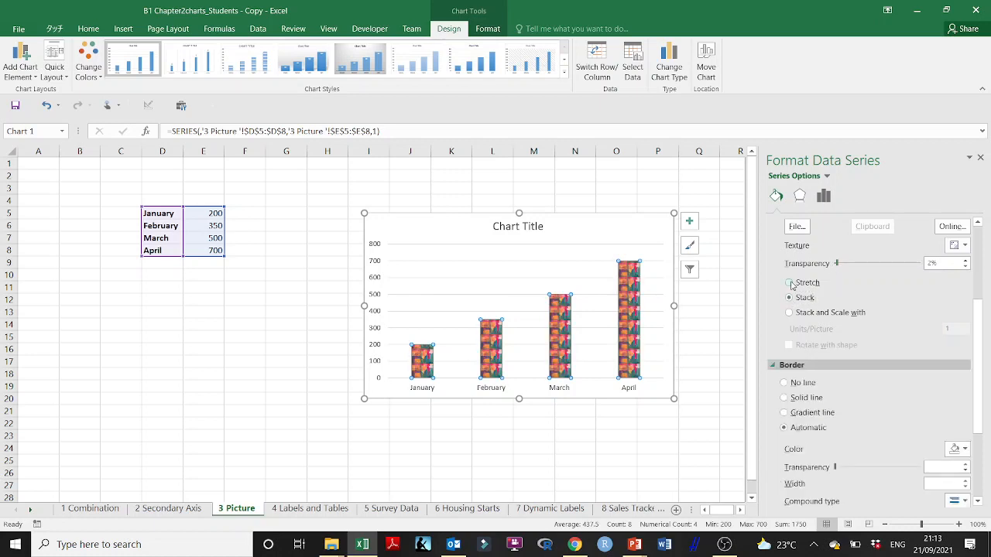
{"action": "left_click", "coordinate": [789, 284]}
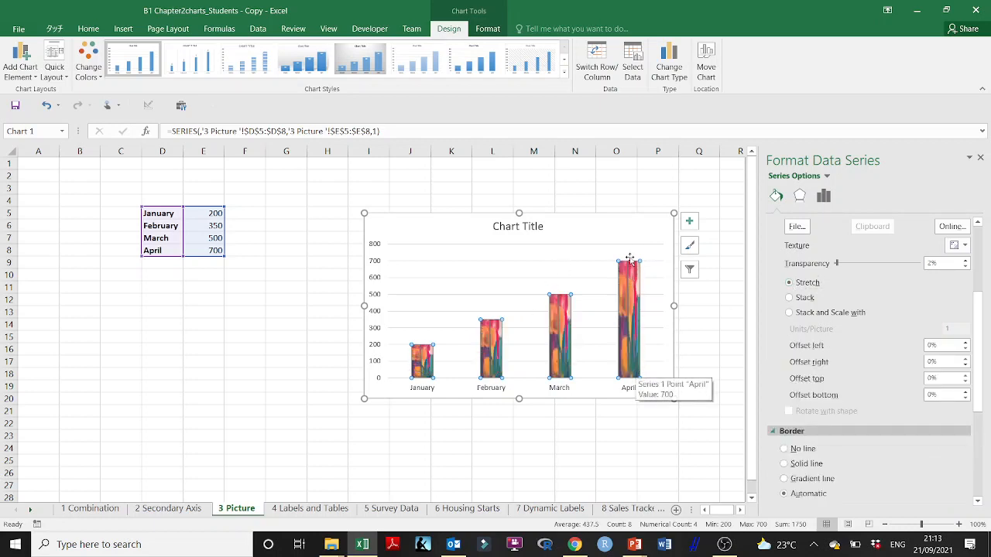
{"action": "left_click", "coordinate": [788, 299]}
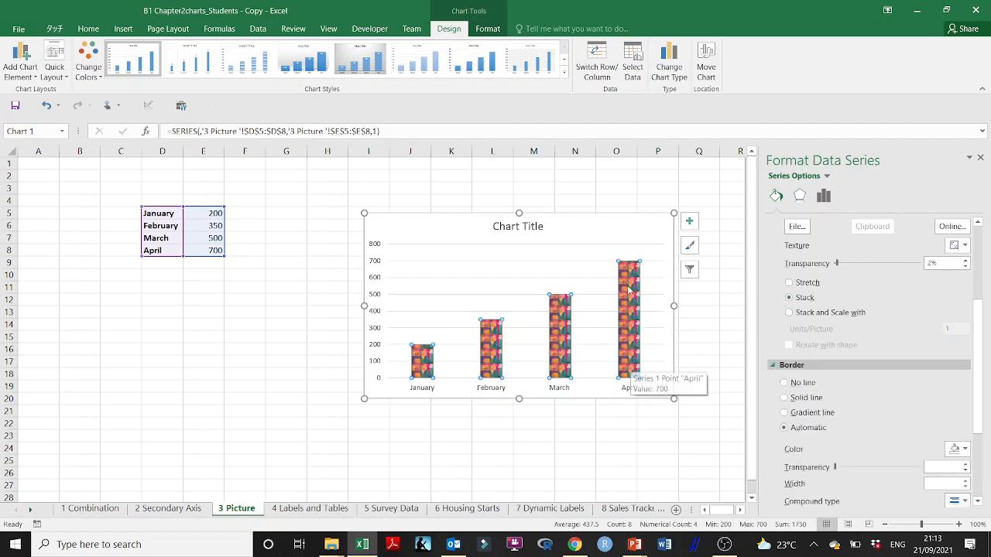
- Try the border line options on the chart columns and choose Solid line
{"action": "left_click", "coordinate": [782, 390]}
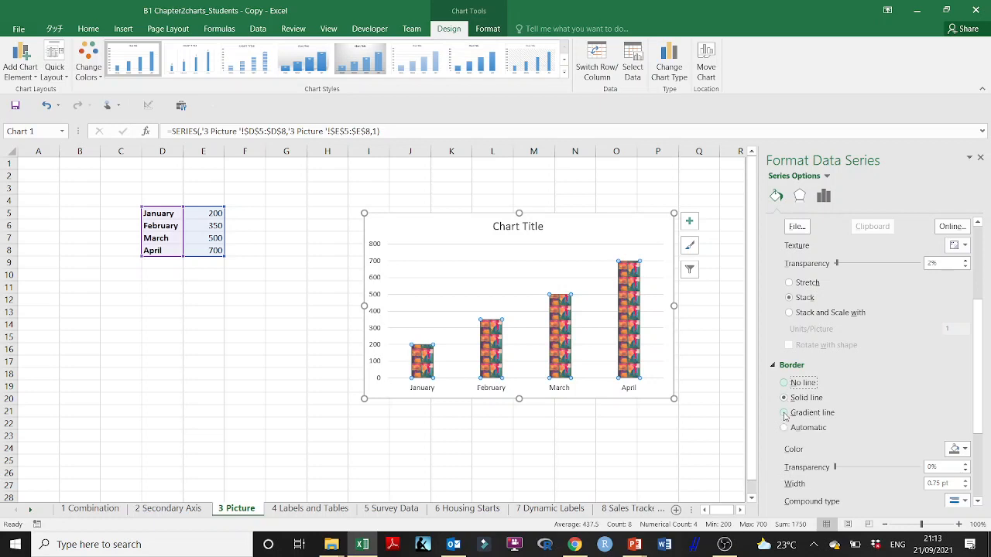
{"action": "left_click", "coordinate": [784, 416]}
{"action": "left_click", "coordinate": [784, 399]}
- Change the picture fill to Stack and Scale with 100 units per picture
{"action": "left_click", "coordinate": [789, 313]}
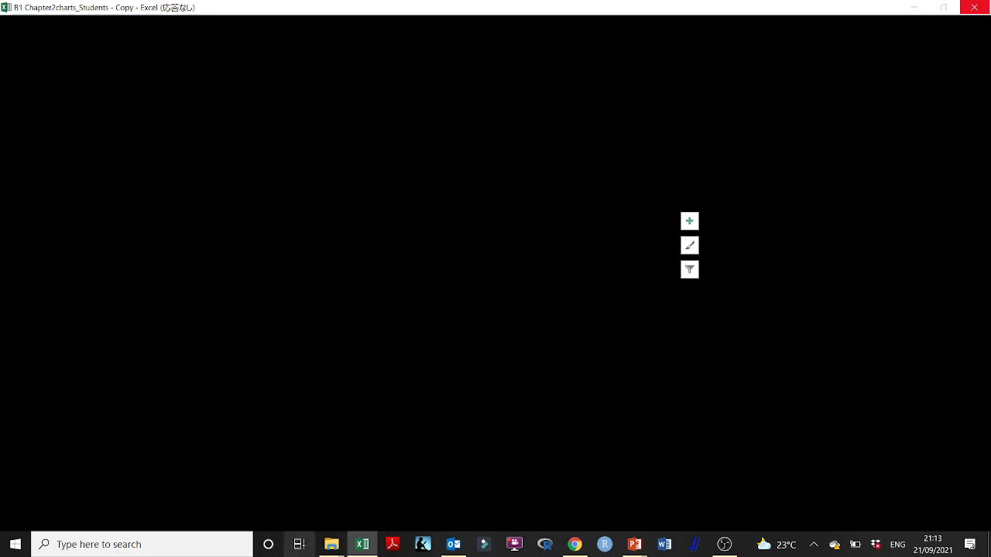
{"action": "mouse_move", "coordinate": [357, 547]}
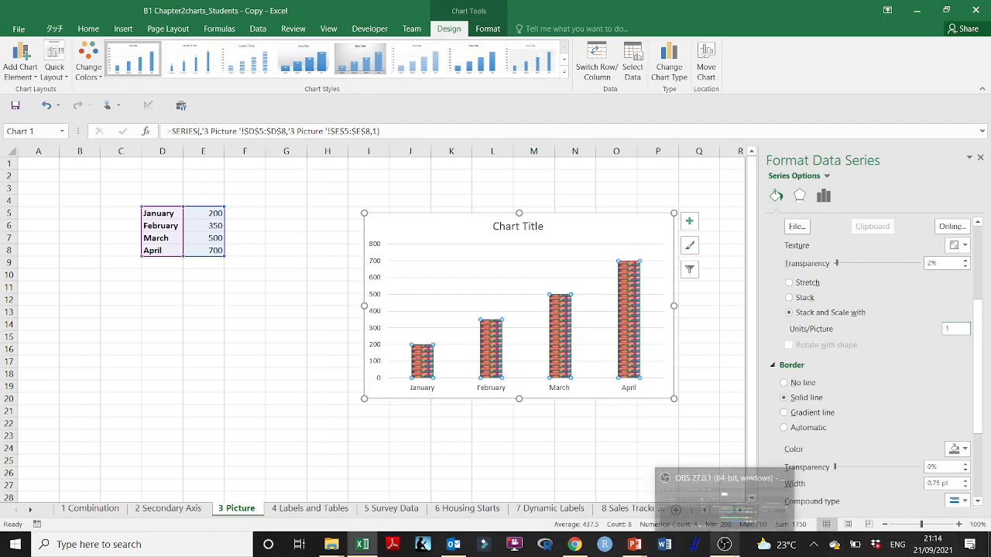
{"action": "type", "text": "00"}
{"action": "mouse_move", "coordinate": [724, 544]}
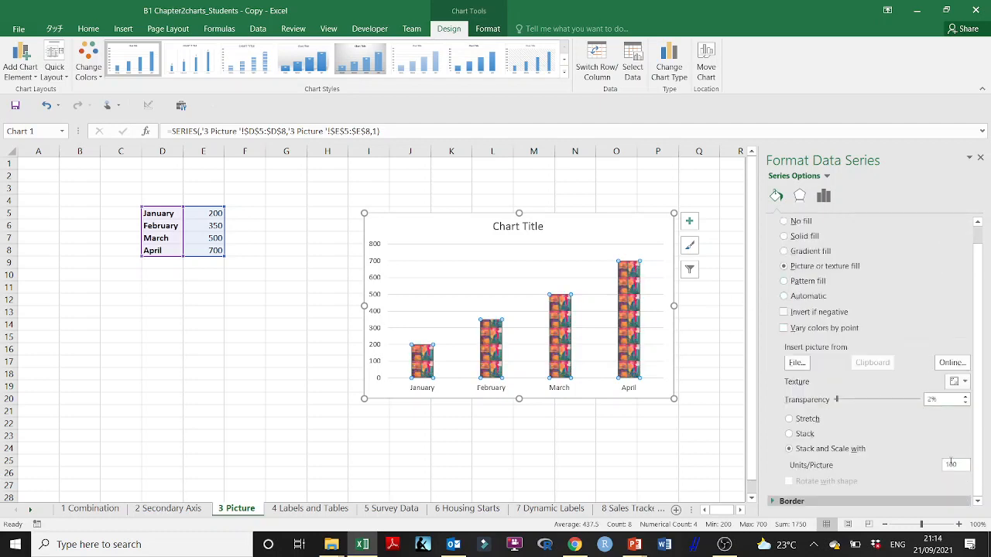
- Set the picture fill's units per picture to 500 and deselect the chart
{"action": "left_click_drag", "start_coordinate": [950, 466], "coordinate": [940, 465]}
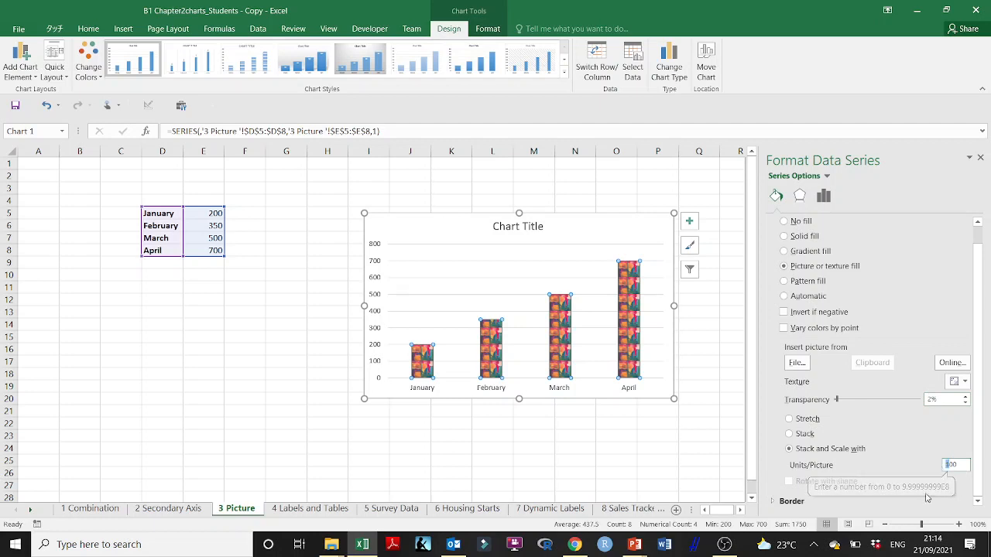
{"action": "type", "text": "5"}
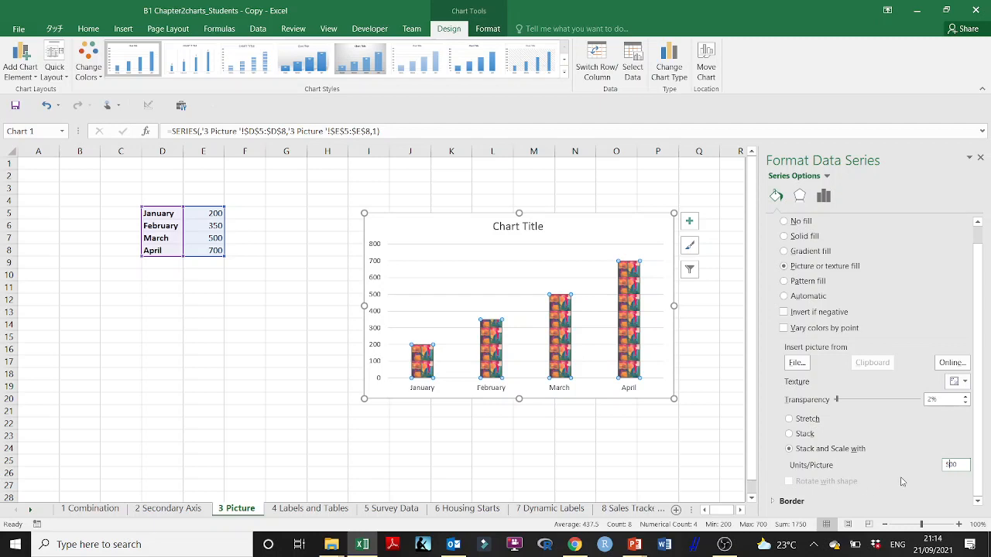
{"action": "left_click", "coordinate": [712, 360]}
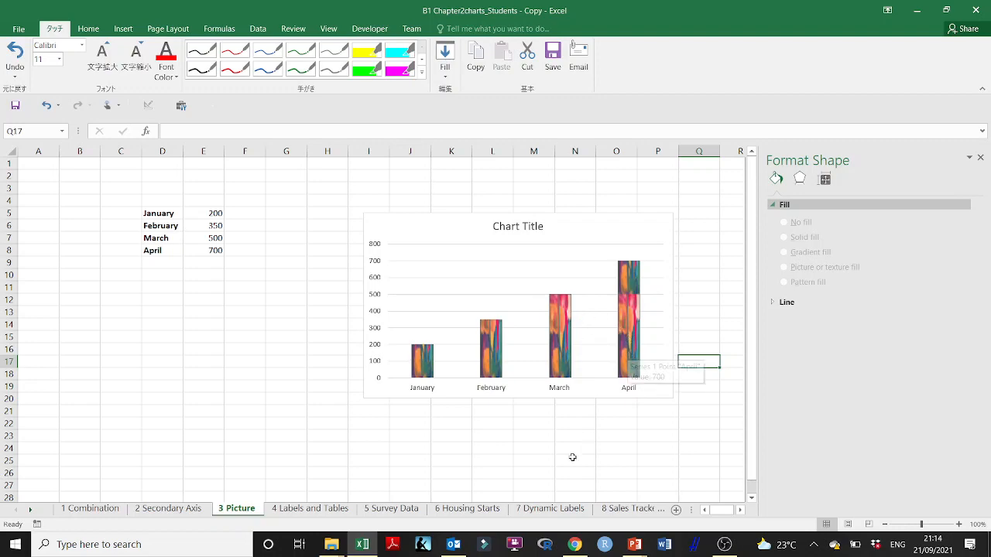
- Switch to the B Creating Charts presentation in PowerPoint and open slide 16 on adding labels or tables to charts
{"action": "mouse_move", "coordinate": [635, 544]}
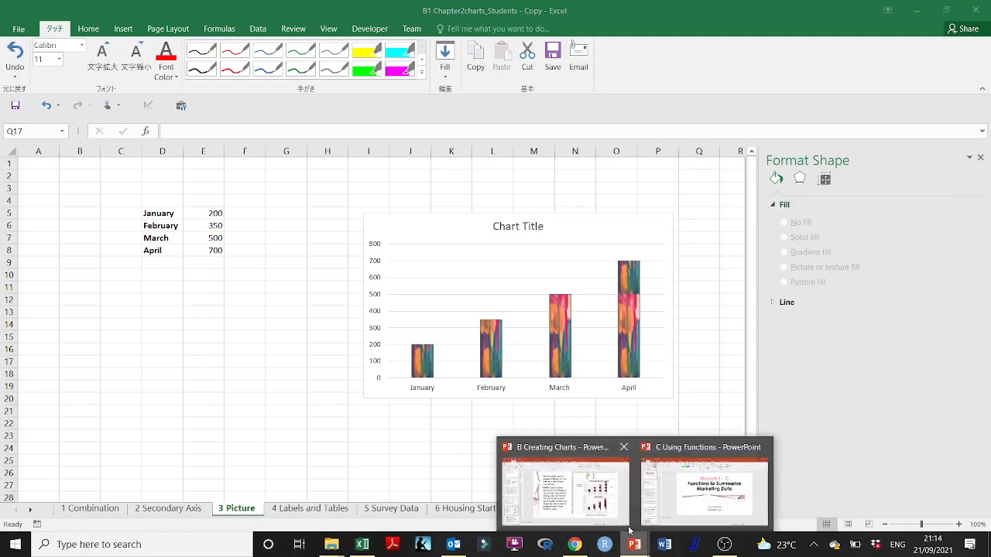
{"action": "left_click", "coordinate": [588, 484]}
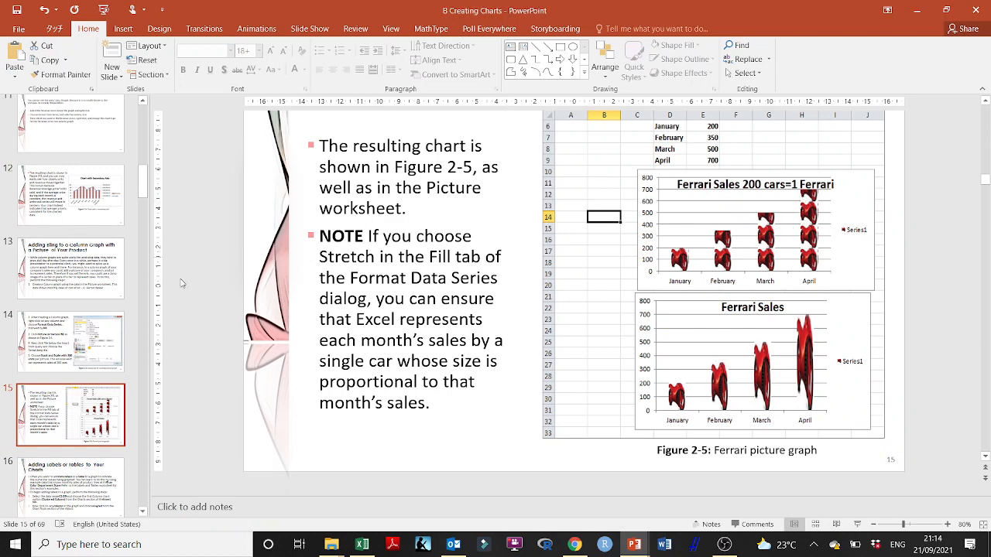
{"action": "scroll", "coordinate": [70, 348], "scroll_direction": "down", "scroll_amount": 3}
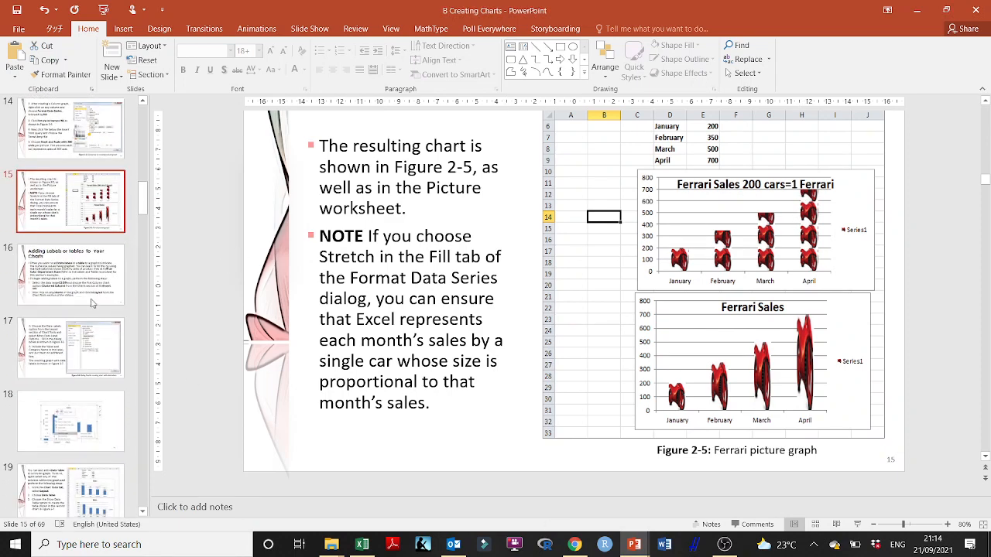
{"action": "left_click", "coordinate": [76, 288]}
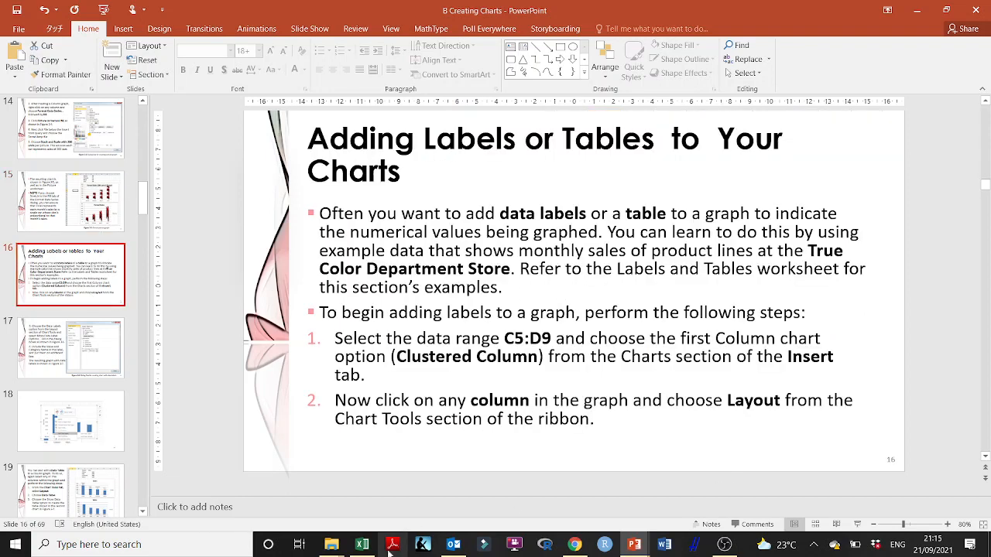
- Return to the Excel workbook, close the Format Shape pane and open the 4 Labels and Tables worksheet
{"action": "left_click", "coordinate": [364, 546]}
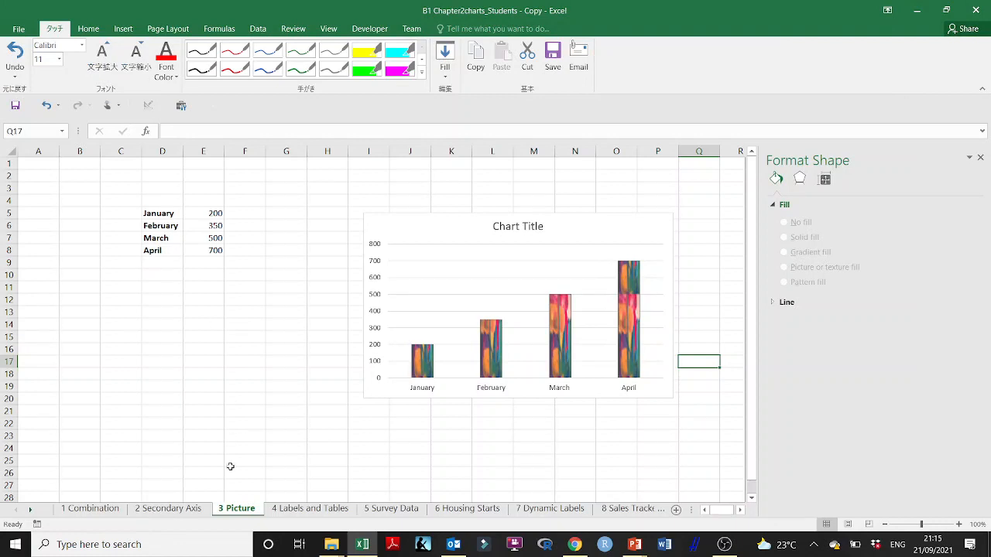
{"action": "left_click", "coordinate": [169, 508]}
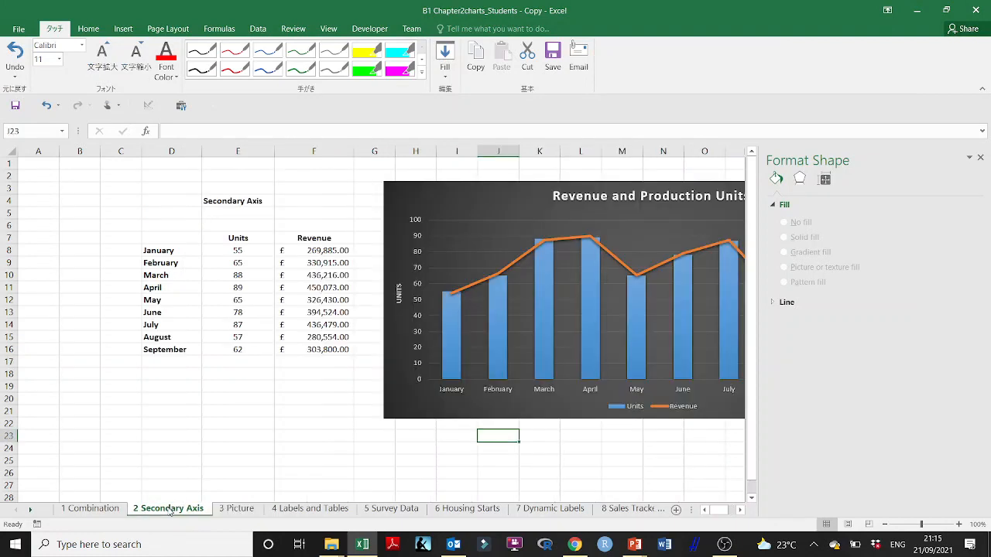
{"action": "left_click", "coordinate": [980, 158]}
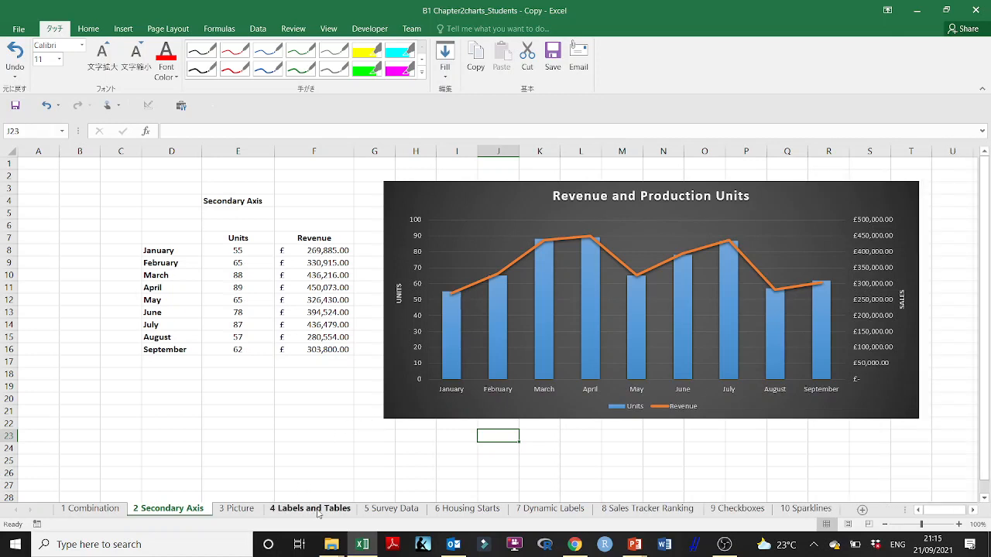
{"action": "left_click", "coordinate": [318, 511]}
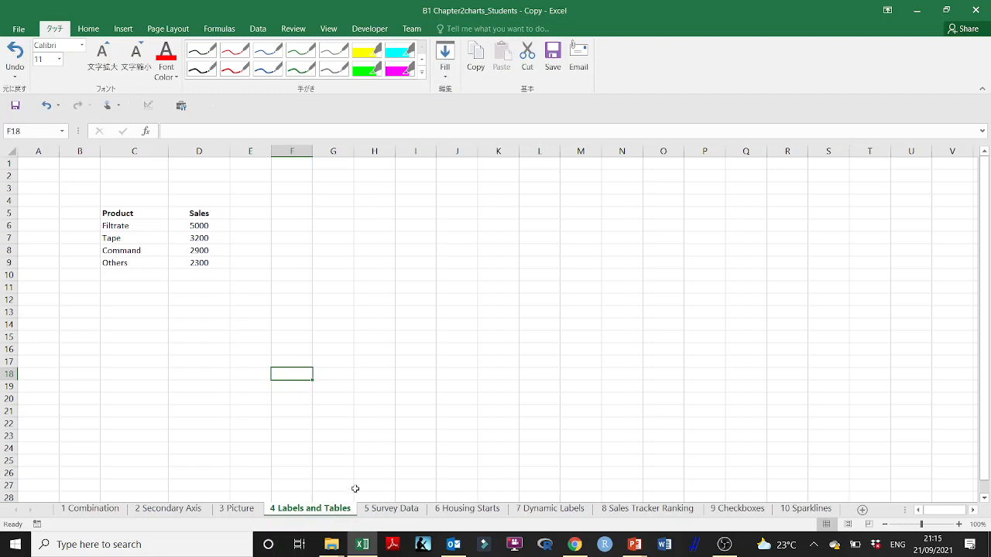
- Read the steps for adding labels to a graph on slide 16 of the PowerPoint presentation
{"action": "left_click", "coordinate": [632, 547]}
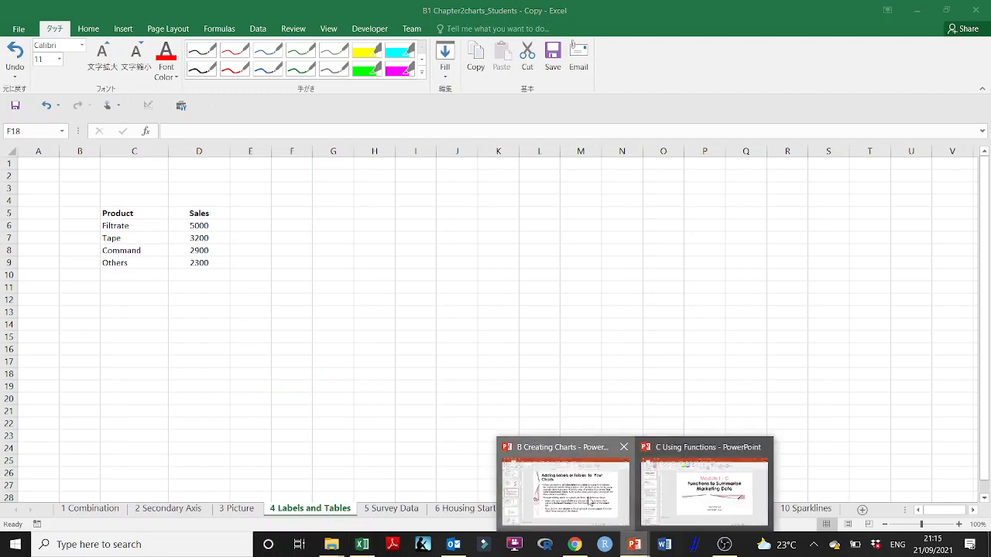
{"action": "left_click", "coordinate": [586, 497]}
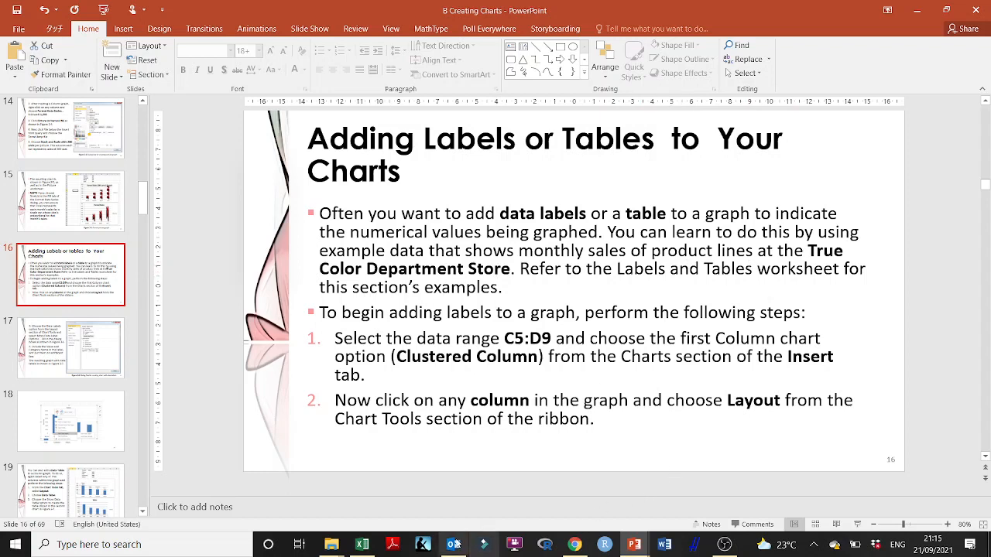
{"action": "left_click", "coordinate": [363, 545]}
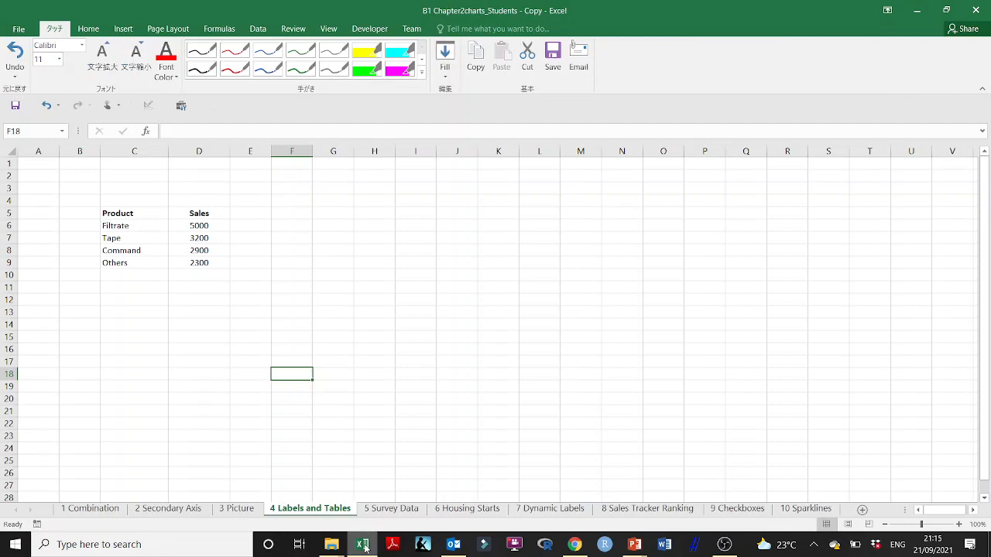
{"action": "left_click", "coordinate": [363, 546]}
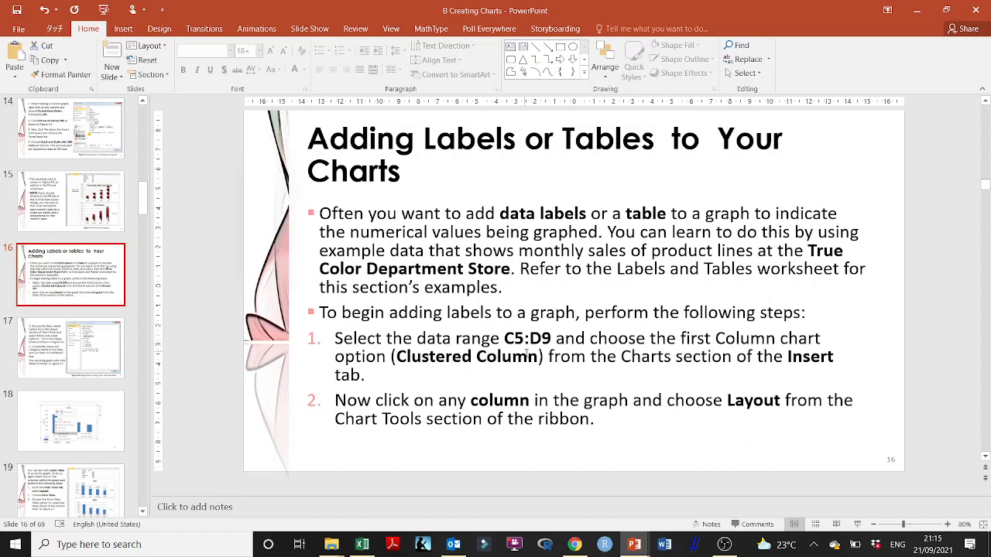
- Select the product sales range C5:D9 in Excel and recheck the chart instructions on the PowerPoint slide
{"action": "left_click", "coordinate": [370, 548]}
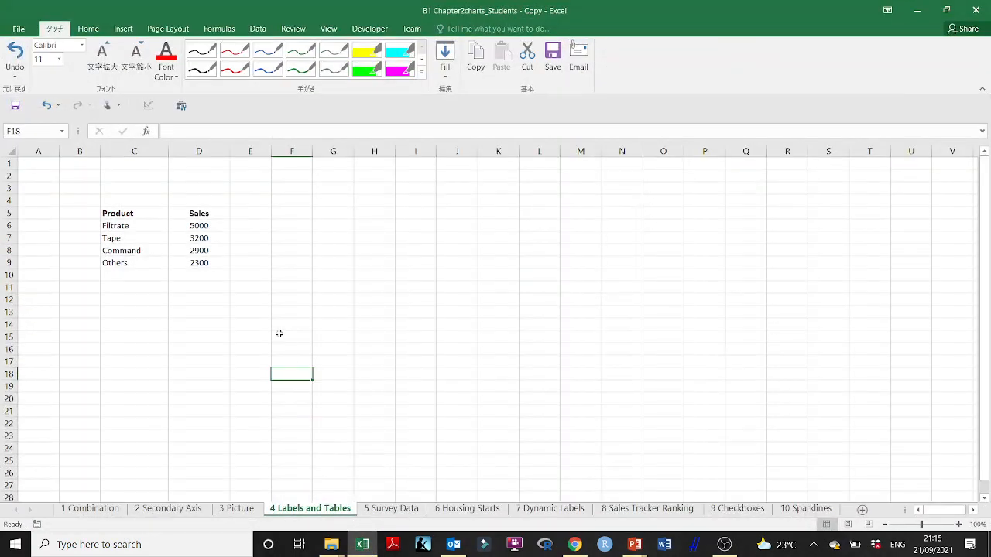
{"action": "left_click", "coordinate": [129, 212]}
{"action": "left_click_drag", "start_coordinate": [130, 213], "coordinate": [192, 264]}
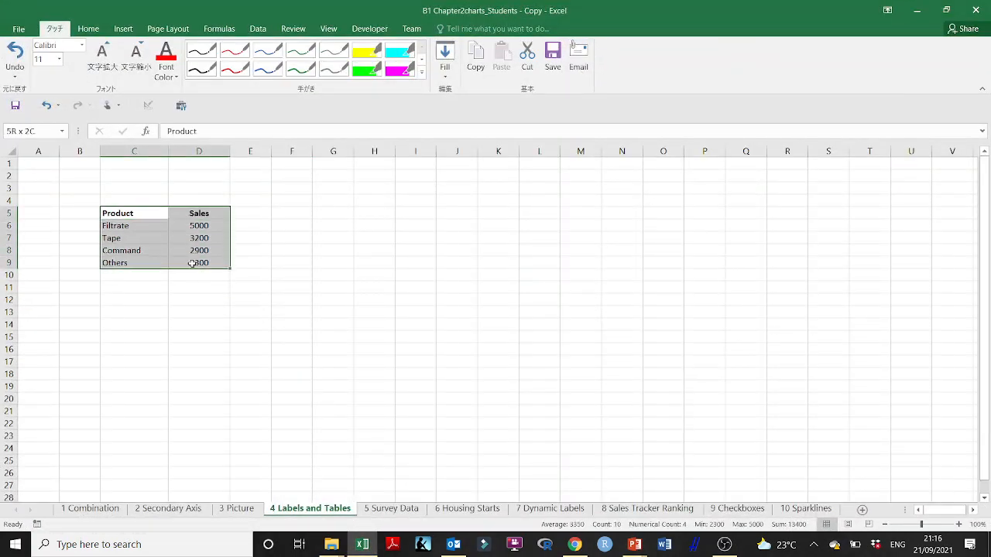
{"action": "mouse_move", "coordinate": [632, 548]}
{"action": "left_click", "coordinate": [624, 526]}
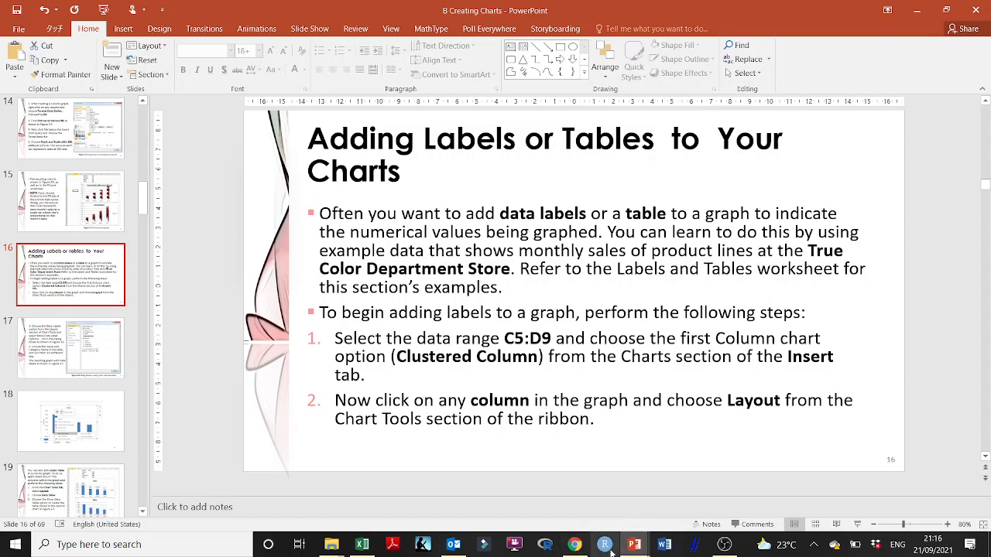
{"action": "left_click", "coordinate": [361, 544]}
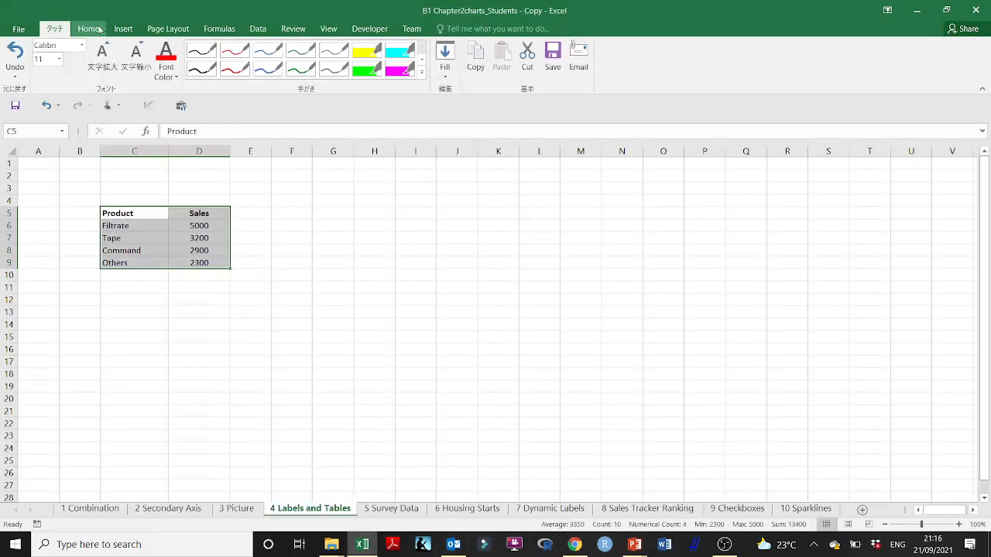
- Insert a Clustered Column chart of the selected sales data and move it up beside the table
{"action": "left_click", "coordinate": [128, 29]}
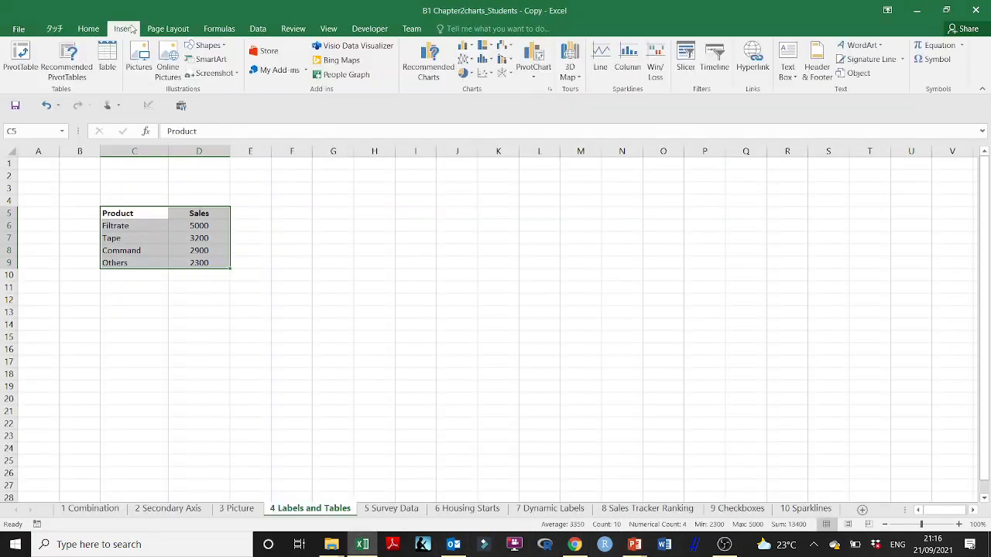
{"action": "left_click", "coordinate": [466, 48]}
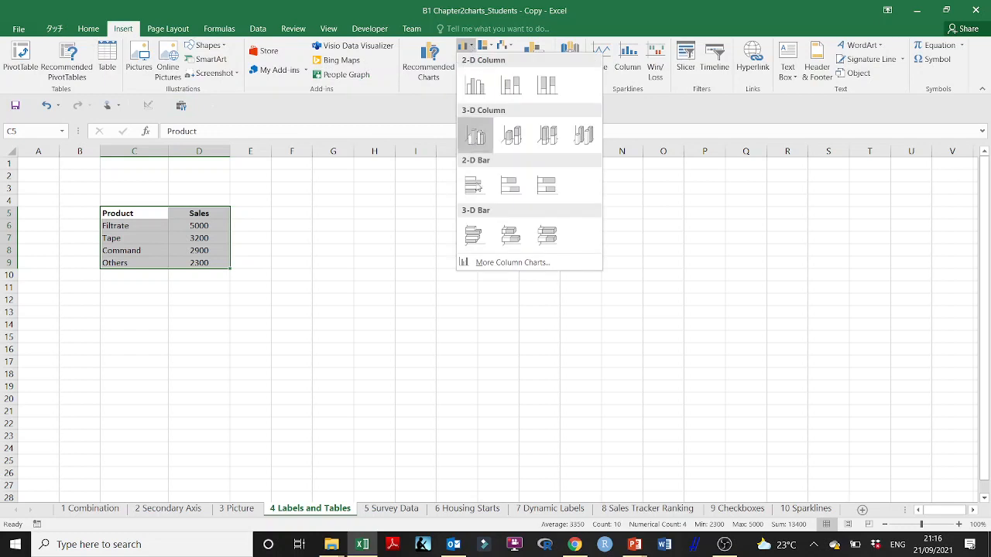
{"action": "left_click", "coordinate": [497, 265]}
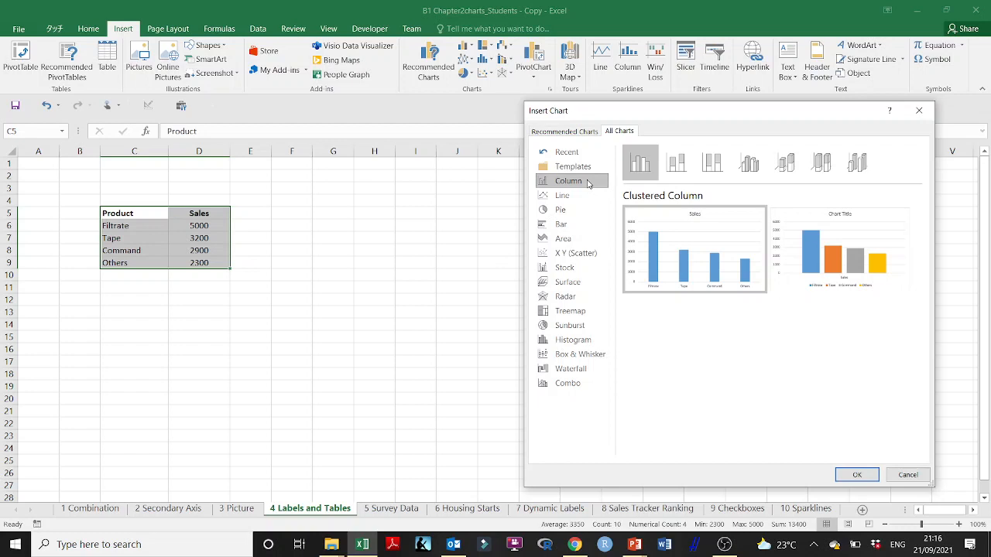
{"action": "mouse_move", "coordinate": [687, 226]}
{"action": "left_click", "coordinate": [857, 474]}
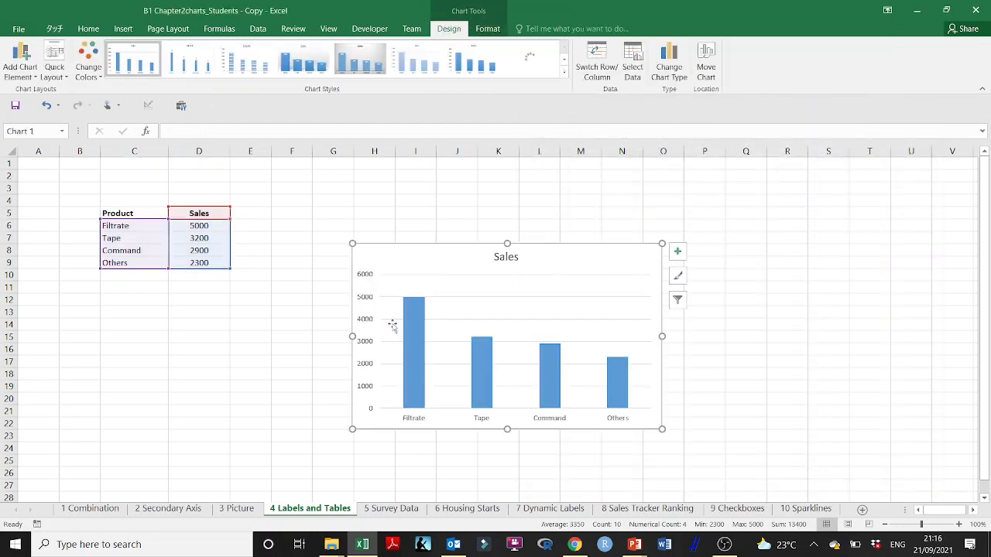
{"action": "left_click_drag", "start_coordinate": [440, 243], "coordinate": [431, 188]}
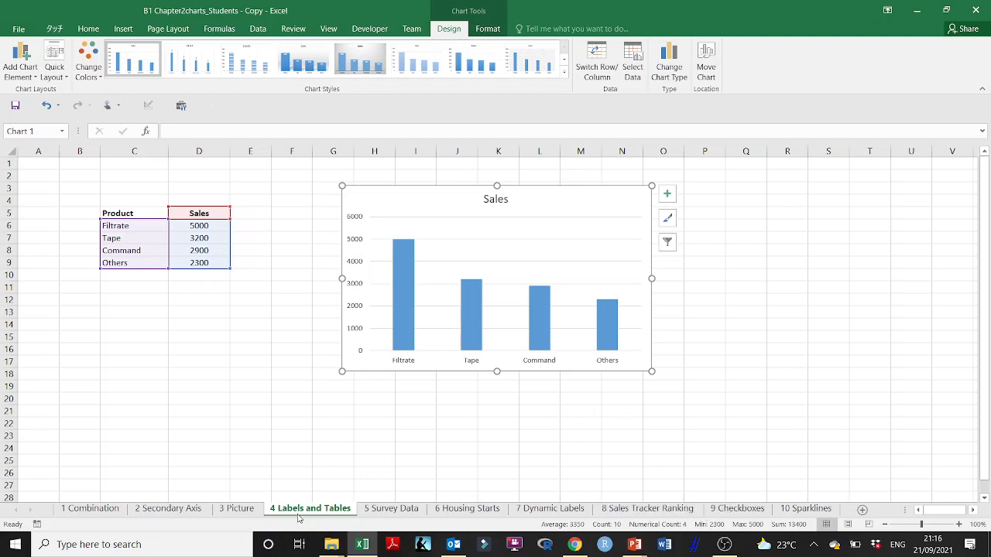
- Read the data label instructions on slide 17 of the PowerPoint presentation and return to the Excel workbook
{"action": "mouse_move", "coordinate": [634, 545]}
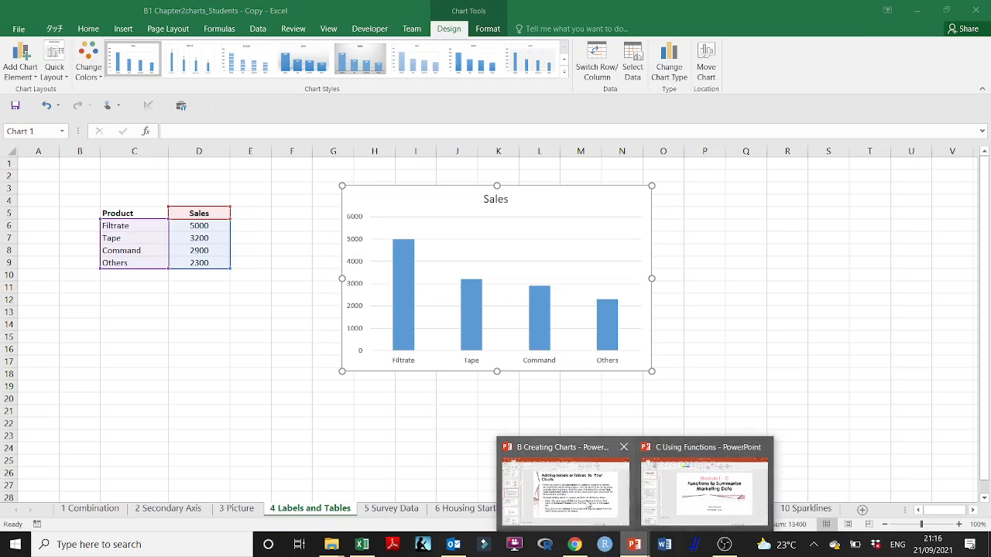
{"action": "left_click", "coordinate": [572, 499]}
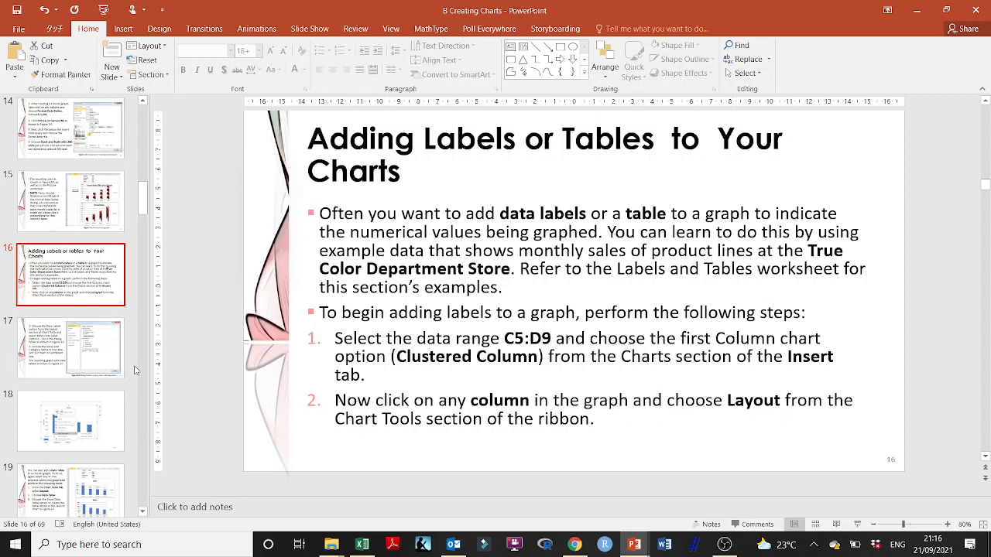
{"action": "left_click", "coordinate": [109, 364]}
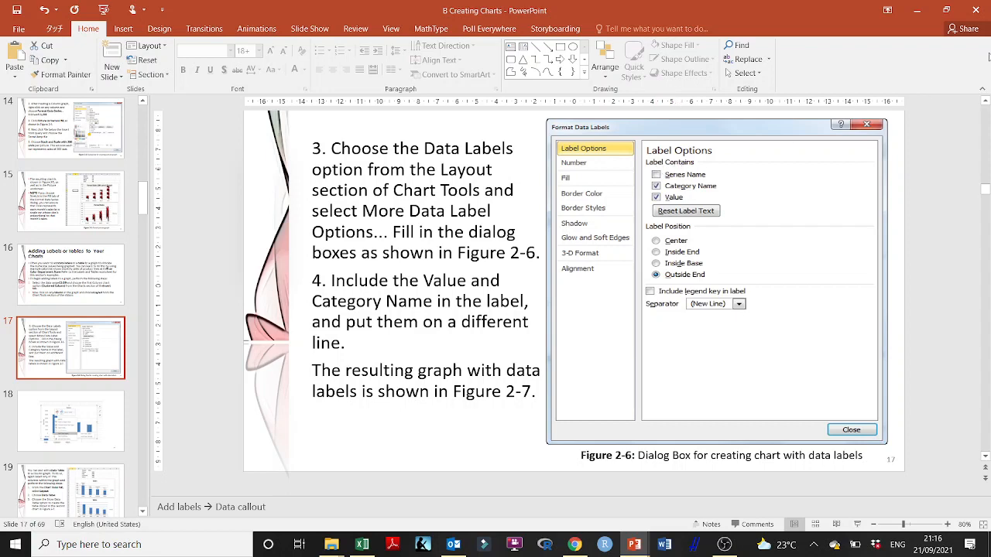
{"action": "left_click", "coordinate": [915, 6]}
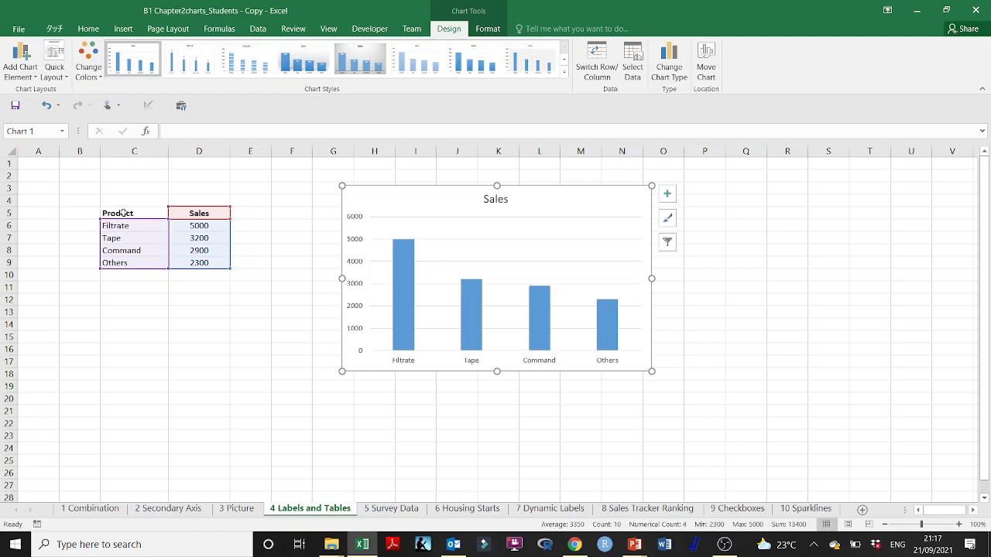
- Add data labels to the Sales columns in the chart
{"action": "left_click", "coordinate": [538, 305]}
{"action": "right_click", "coordinate": [538, 305]}
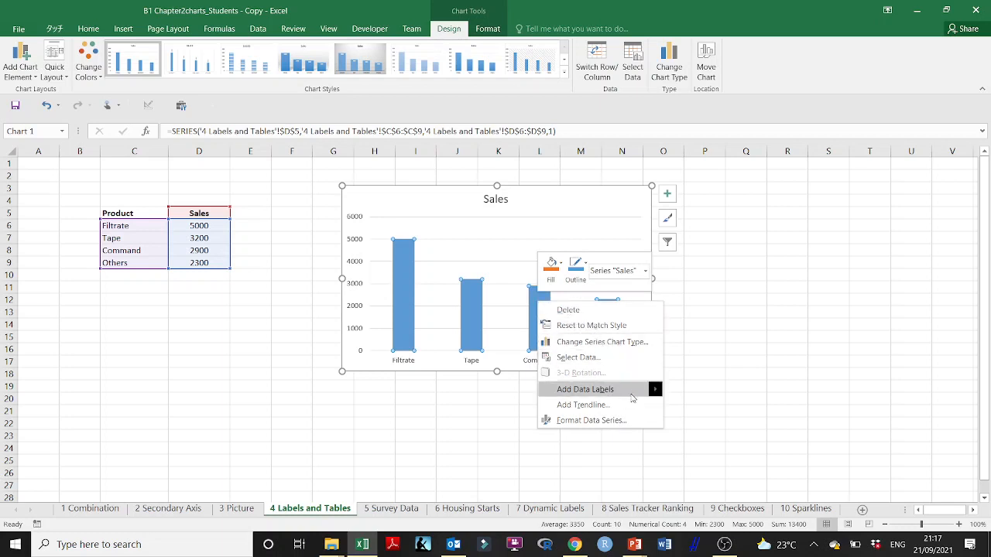
{"action": "mouse_move", "coordinate": [631, 397]}
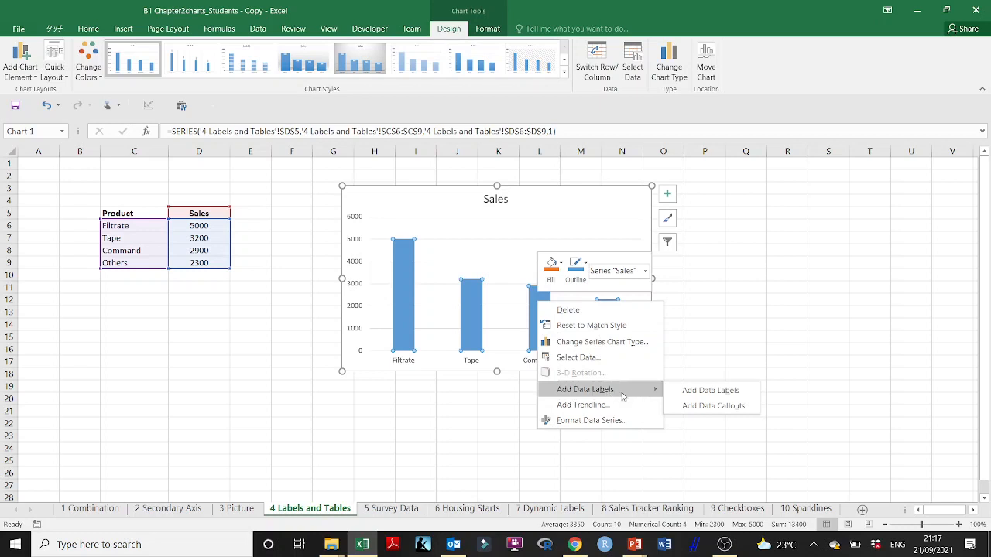
{"action": "left_click", "coordinate": [729, 391]}
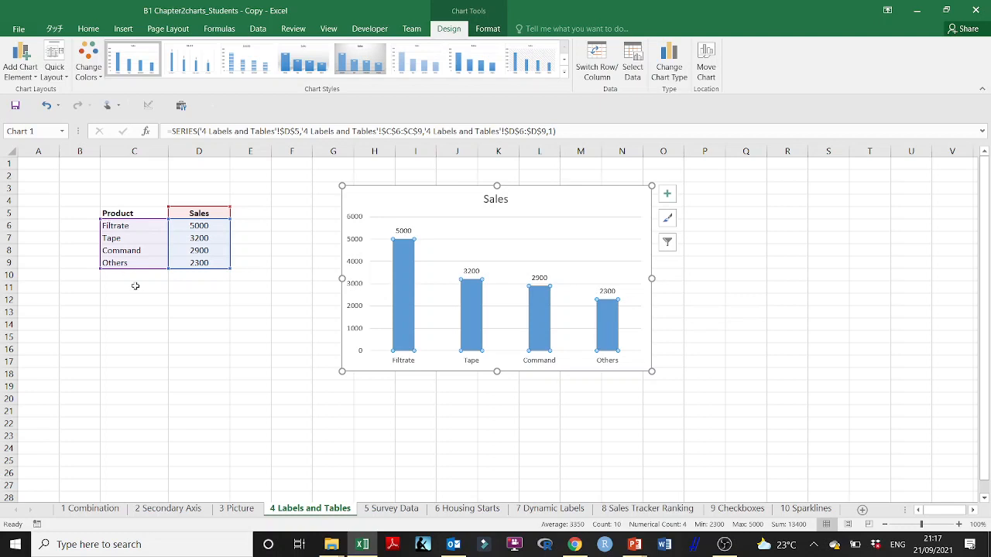
- Open the data label formatting options and include the category name with the value, trying the legend key but leaving it off
{"action": "left_click", "coordinate": [470, 271]}
{"action": "right_click", "coordinate": [471, 271]}
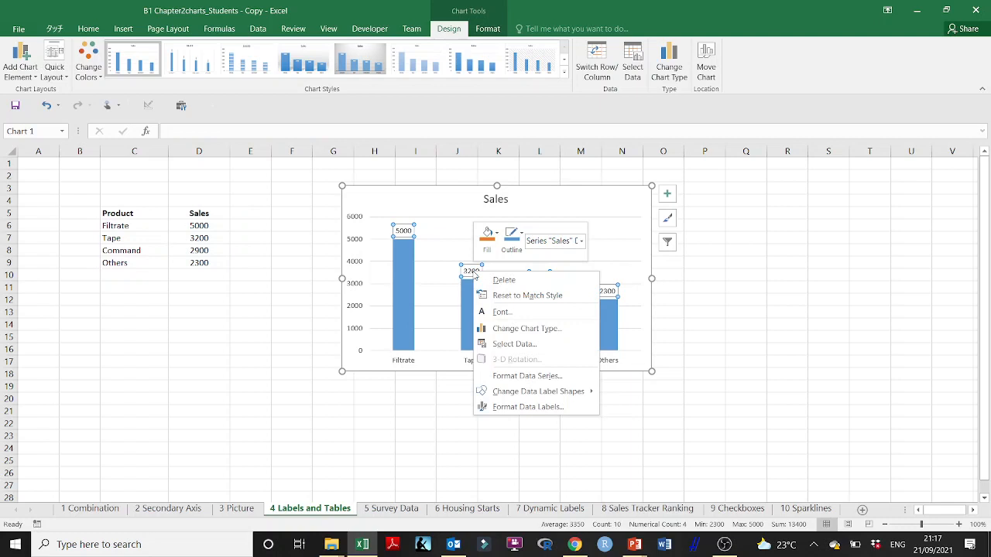
{"action": "mouse_move", "coordinate": [523, 399]}
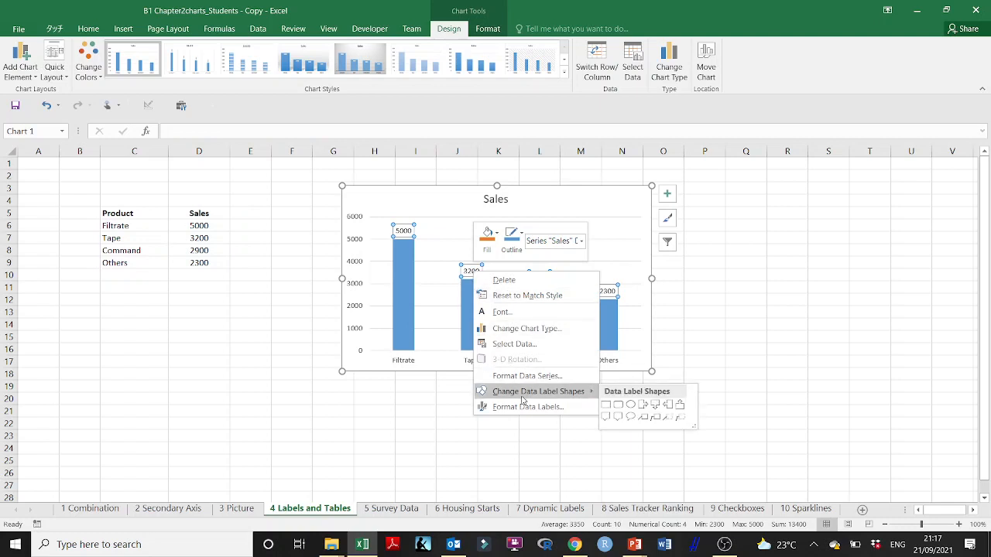
{"action": "left_click", "coordinate": [525, 407]}
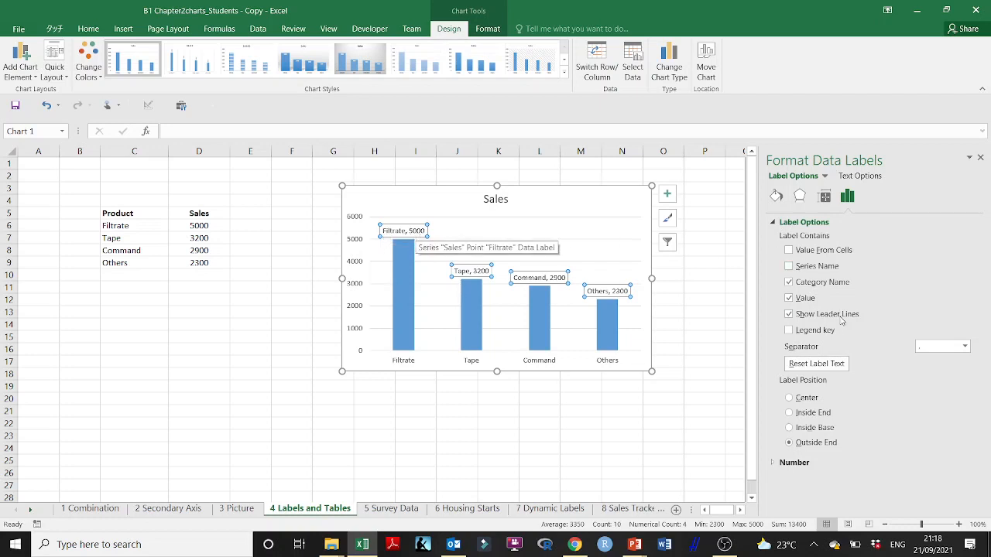
{"action": "left_click", "coordinate": [788, 331]}
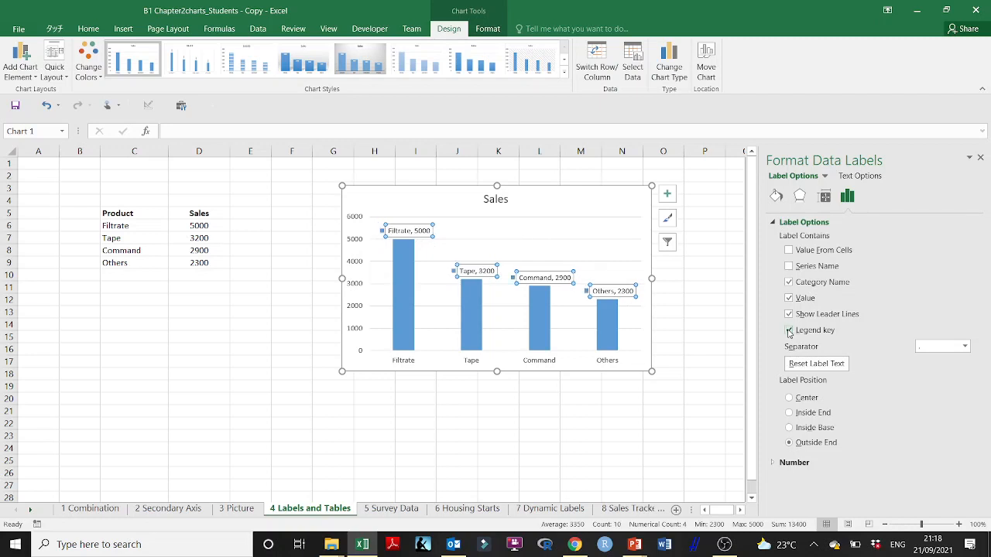
{"action": "left_click", "coordinate": [788, 330]}
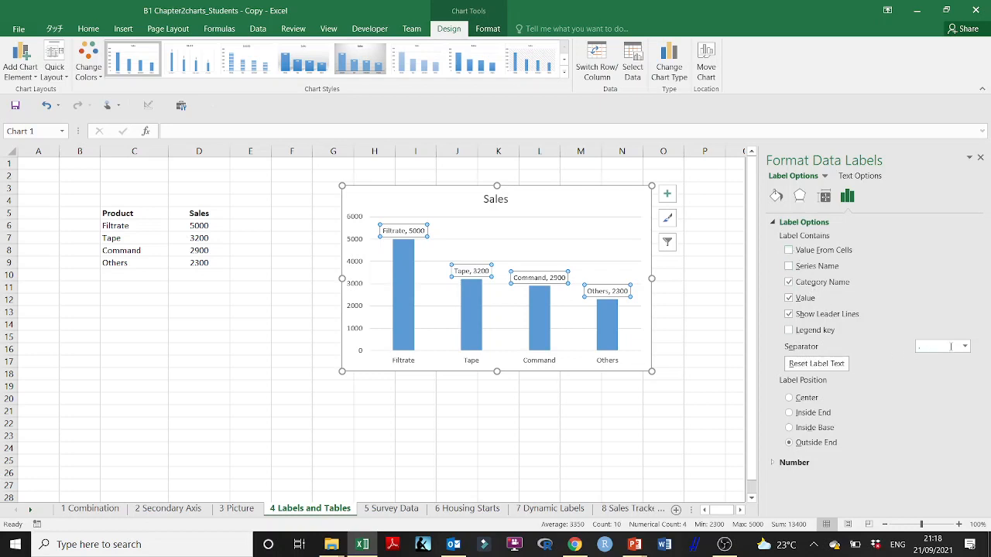
- Set the data label separator to (New Line) and try the inside and center label positions before restoring Outside End
{"action": "left_click", "coordinate": [964, 347]}
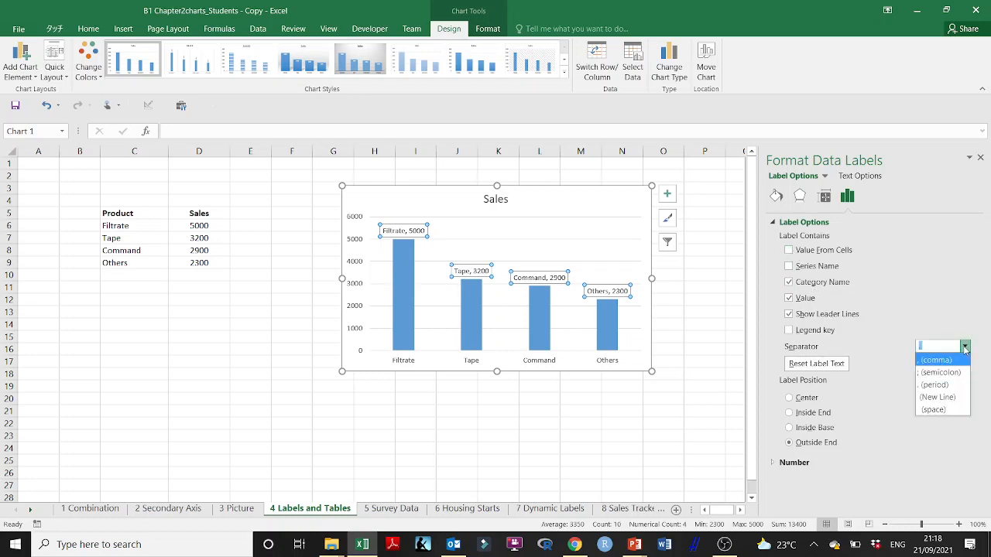
{"action": "left_click", "coordinate": [951, 398]}
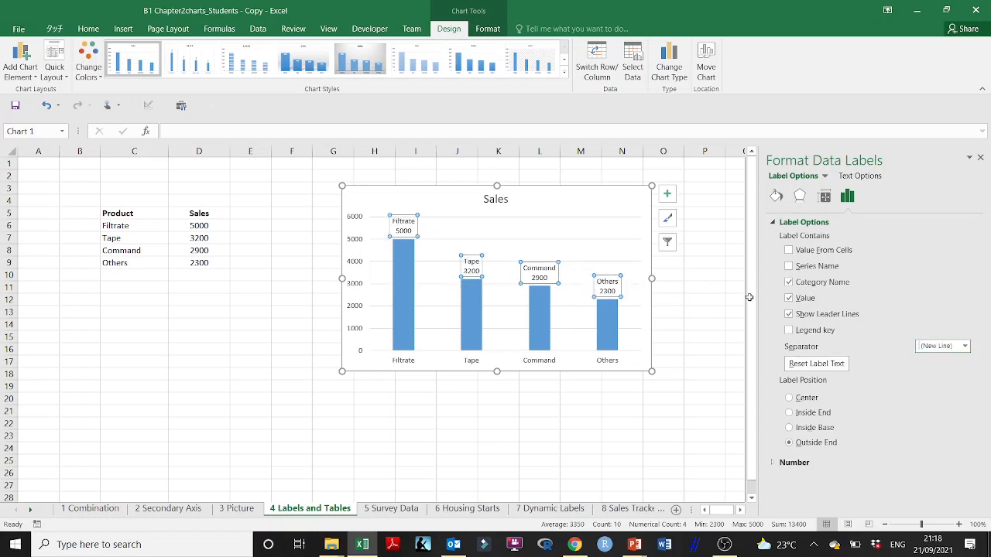
{"action": "left_click", "coordinate": [965, 348]}
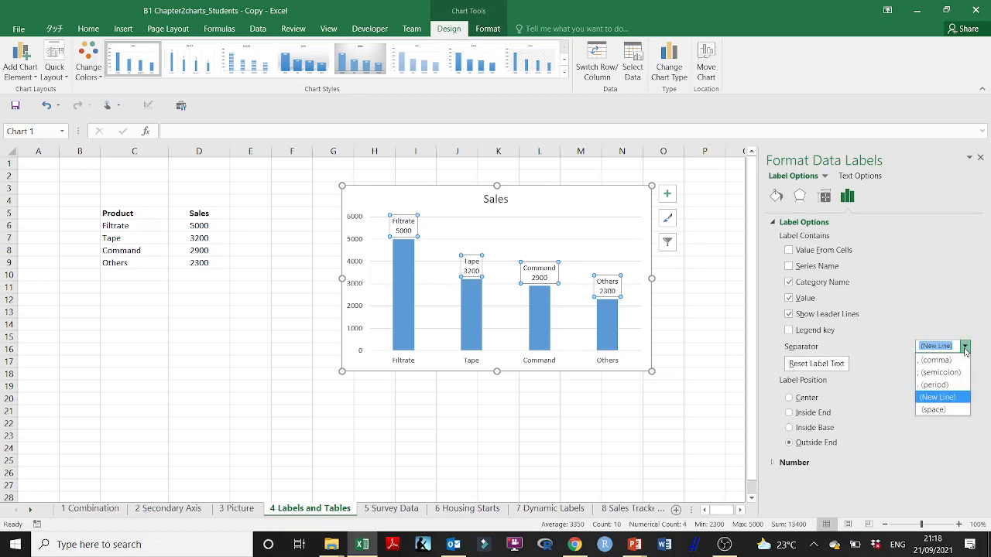
{"action": "left_click", "coordinate": [957, 400]}
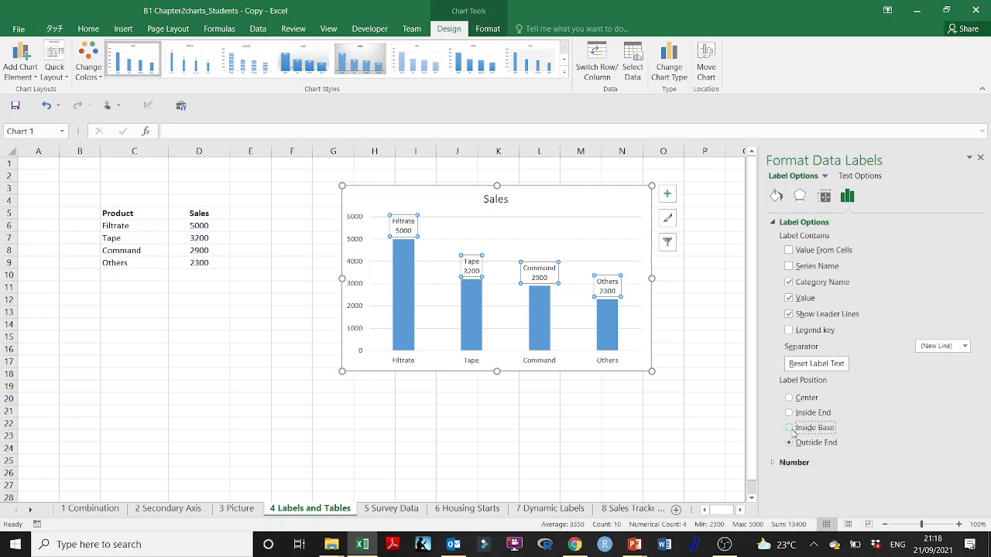
{"action": "left_click", "coordinate": [792, 430]}
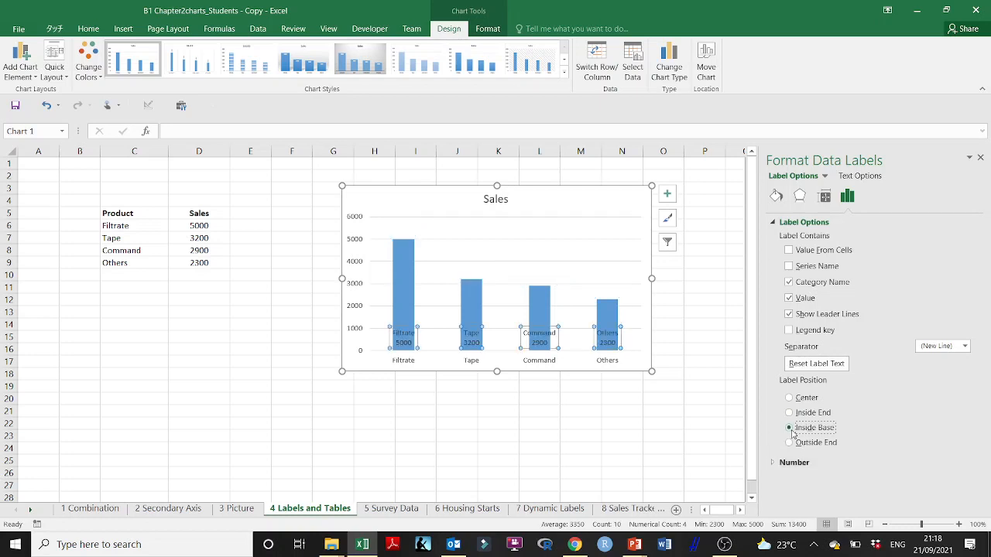
{"action": "left_click", "coordinate": [789, 398]}
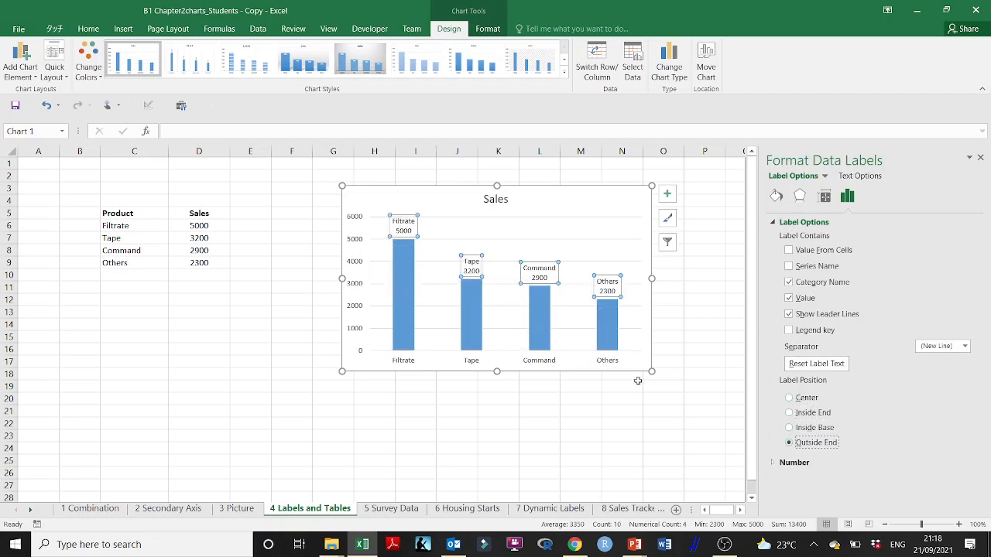
- Try formatting the data label numbers as Currency with the £ symbol and look through the remaining number options
{"action": "left_click", "coordinate": [777, 463]}
{"action": "scroll", "coordinate": [851, 449], "scroll_direction": "down", "scroll_amount": 2}
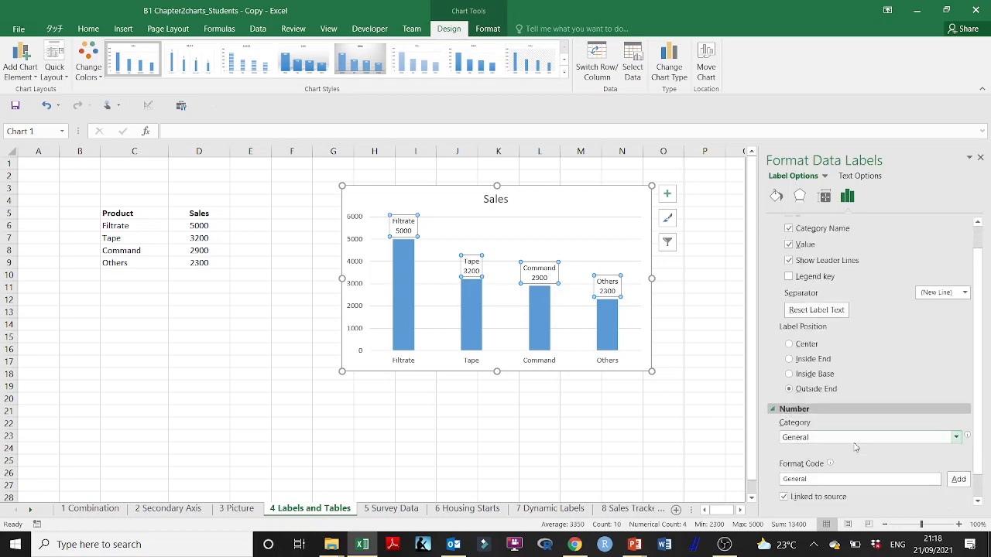
{"action": "left_click", "coordinate": [957, 438]}
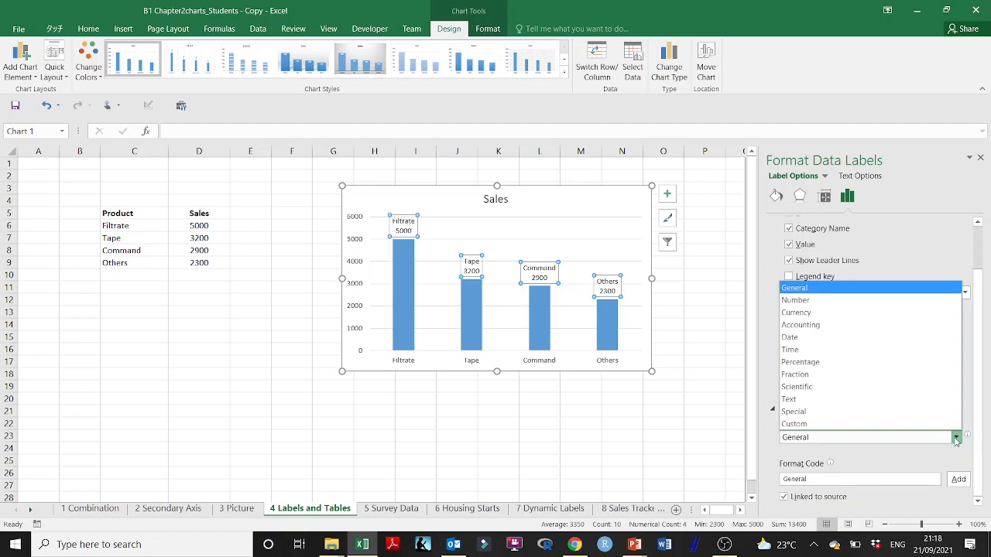
{"action": "left_click", "coordinate": [844, 313]}
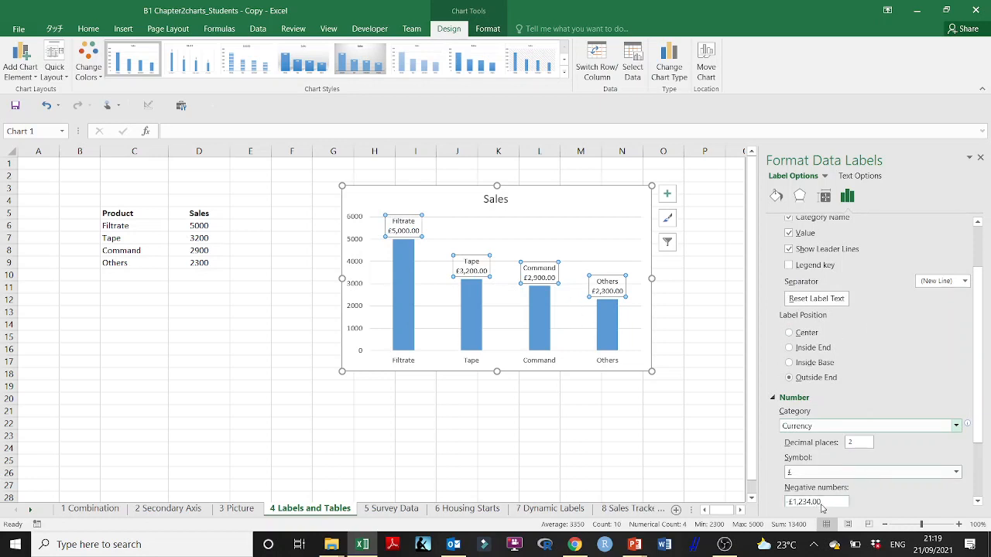
{"action": "left_click", "coordinate": [858, 444]}
{"action": "left_click_drag", "start_coordinate": [979, 383], "coordinate": [984, 467]}
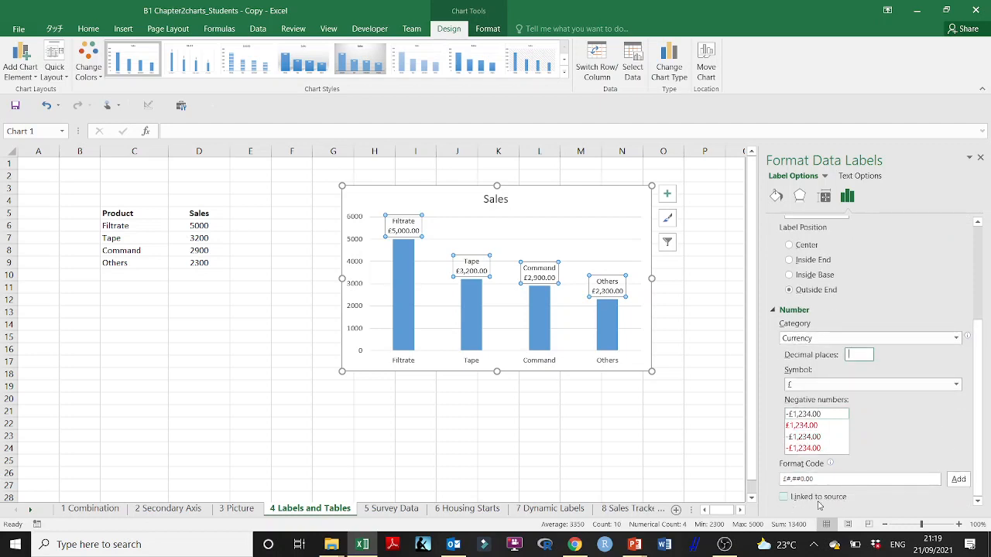
- Link the data labels' number format to the source and unlink it again
{"action": "left_click", "coordinate": [783, 497]}
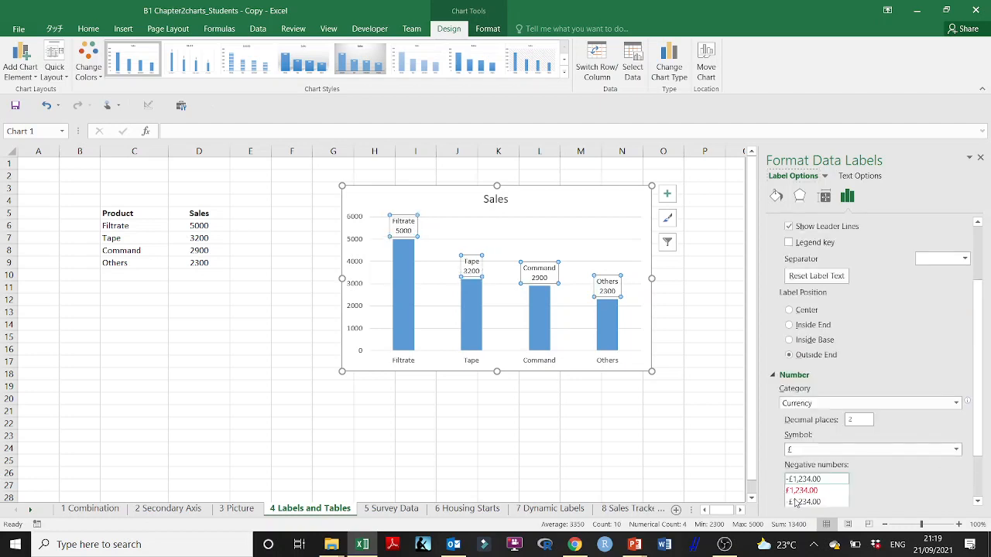
{"action": "scroll", "coordinate": [975, 452], "scroll_direction": "down", "scroll_amount": 2}
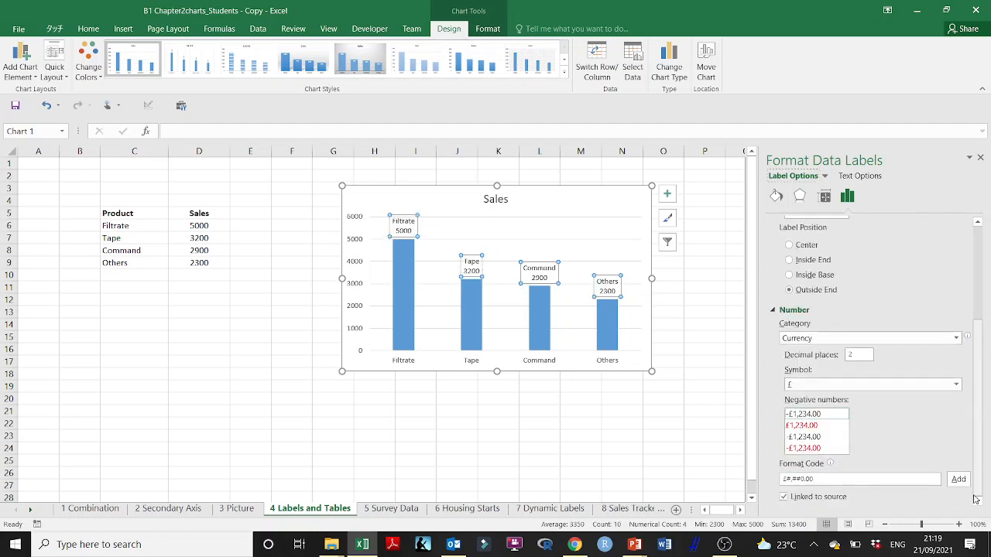
{"action": "left_click", "coordinate": [783, 499]}
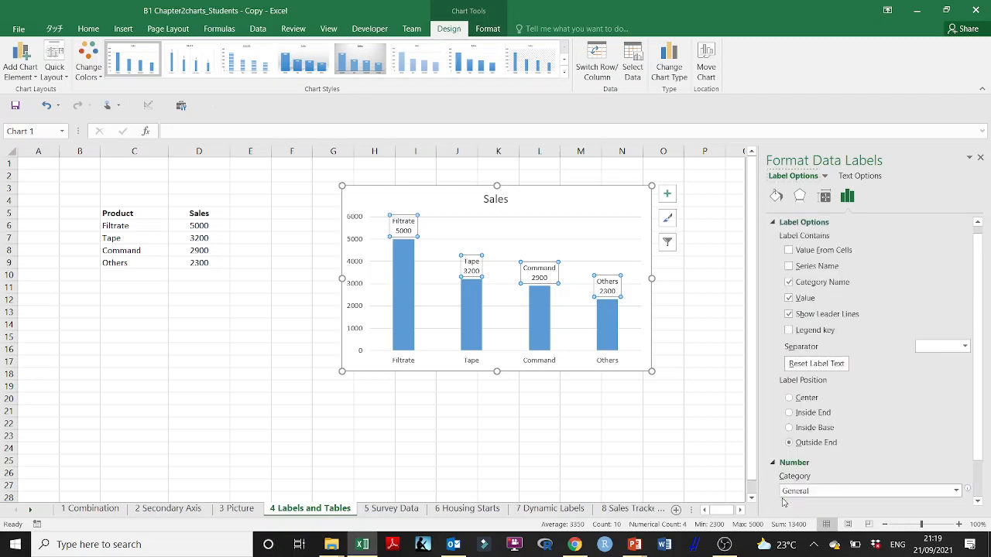
{"action": "scroll", "coordinate": [836, 499], "scroll_direction": "down", "scroll_amount": 2}
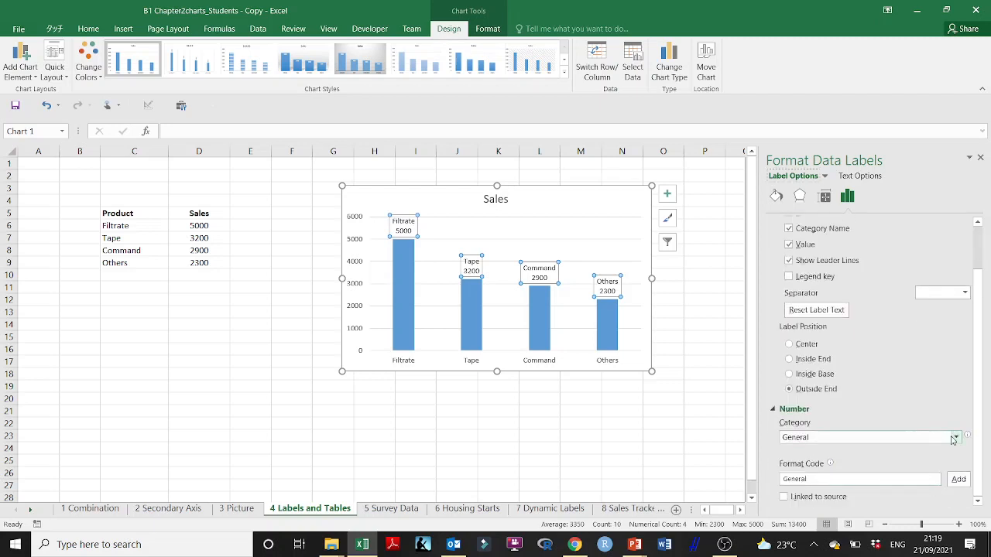
- Format the sales values in D6:D9 as Currency with the £ symbol and 2 decimal places
{"action": "left_click", "coordinate": [511, 434]}
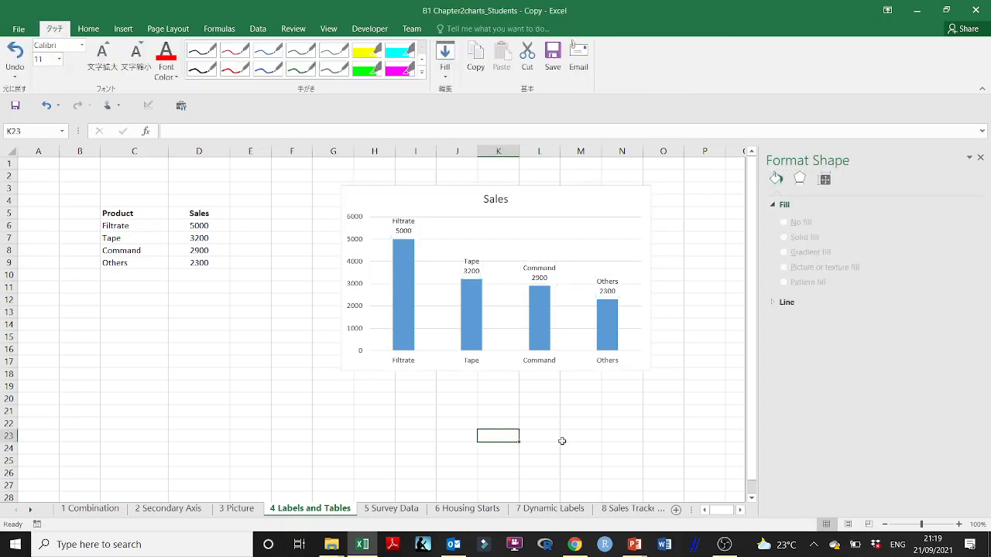
{"action": "left_click_drag", "start_coordinate": [197, 225], "coordinate": [199, 262]}
{"action": "left_click", "coordinate": [88, 30]}
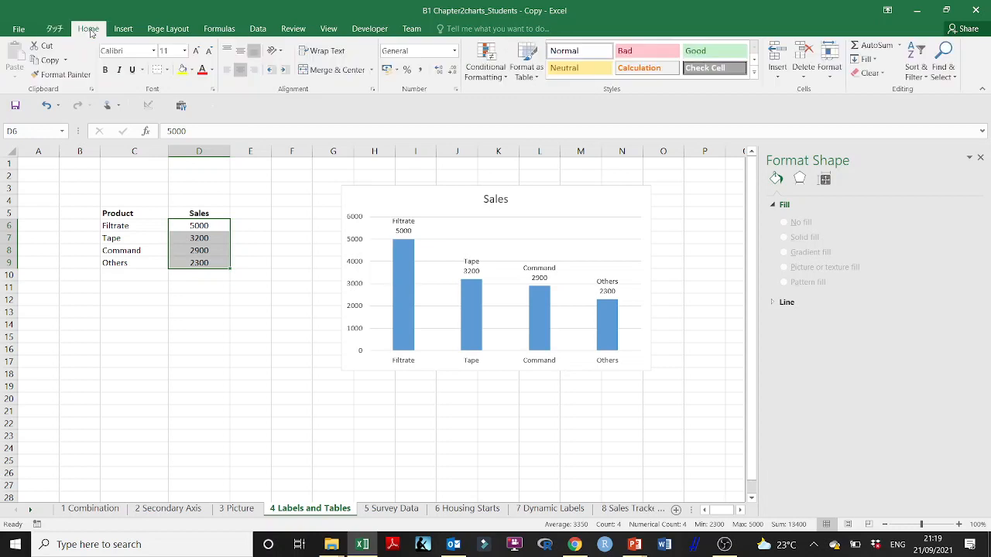
{"action": "left_click", "coordinate": [457, 91]}
{"action": "left_click", "coordinate": [454, 189]}
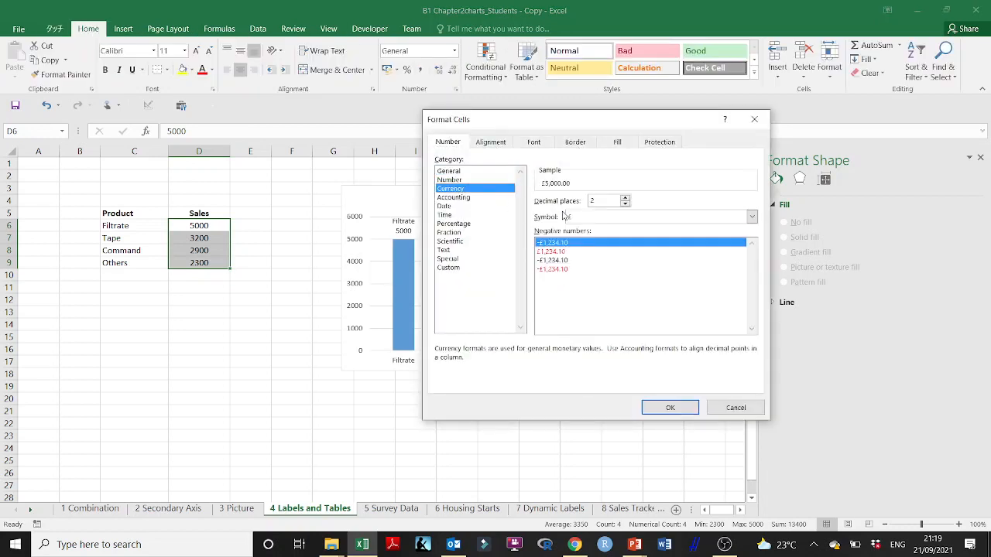
{"action": "left_click", "coordinate": [667, 407]}
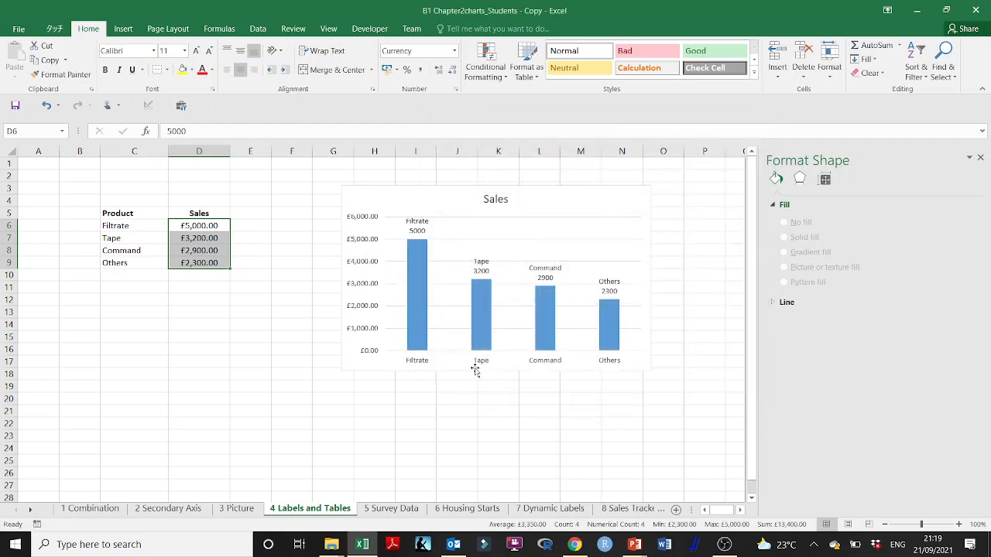
- Link the number format of the chart's data labels to the source cells
{"action": "left_click", "coordinate": [611, 292]}
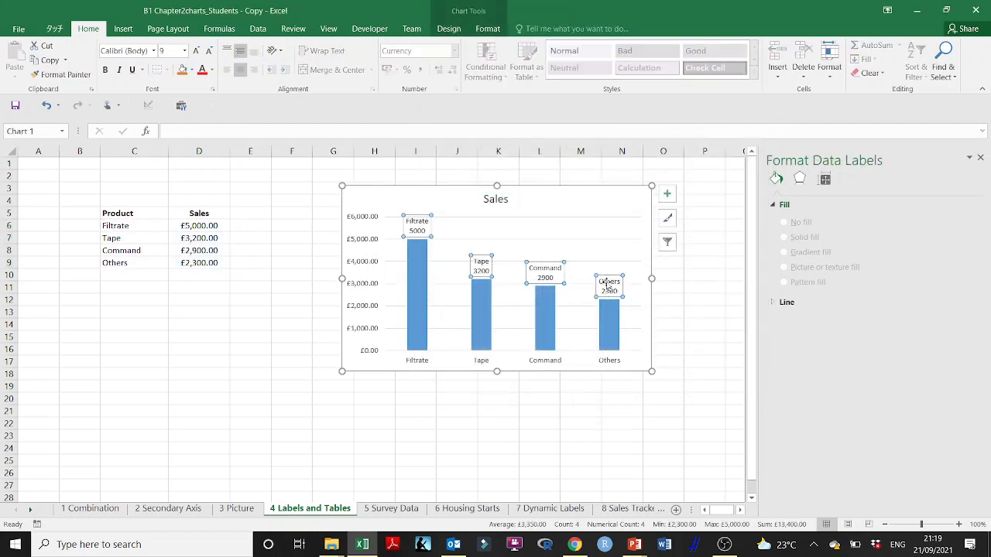
{"action": "right_click", "coordinate": [611, 292]}
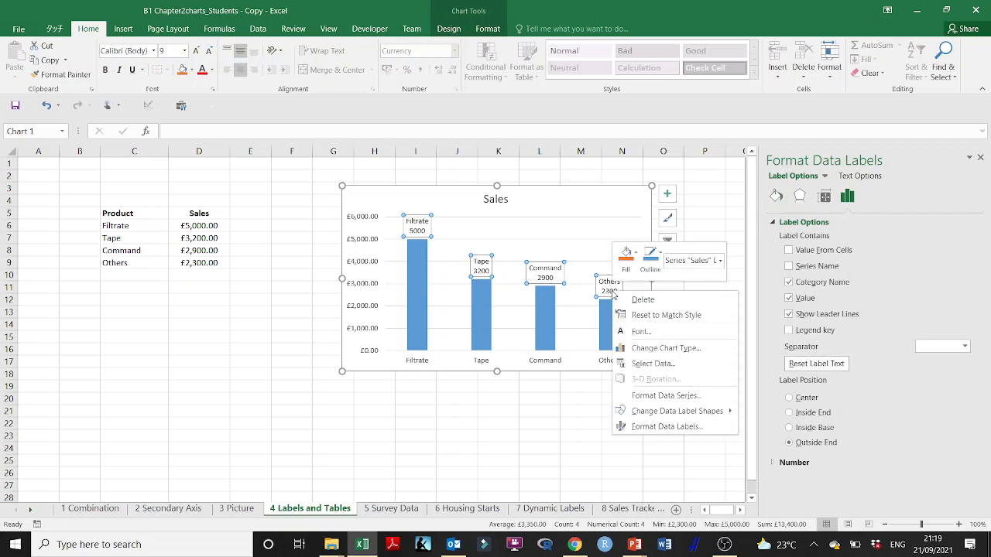
{"action": "left_click", "coordinate": [668, 430]}
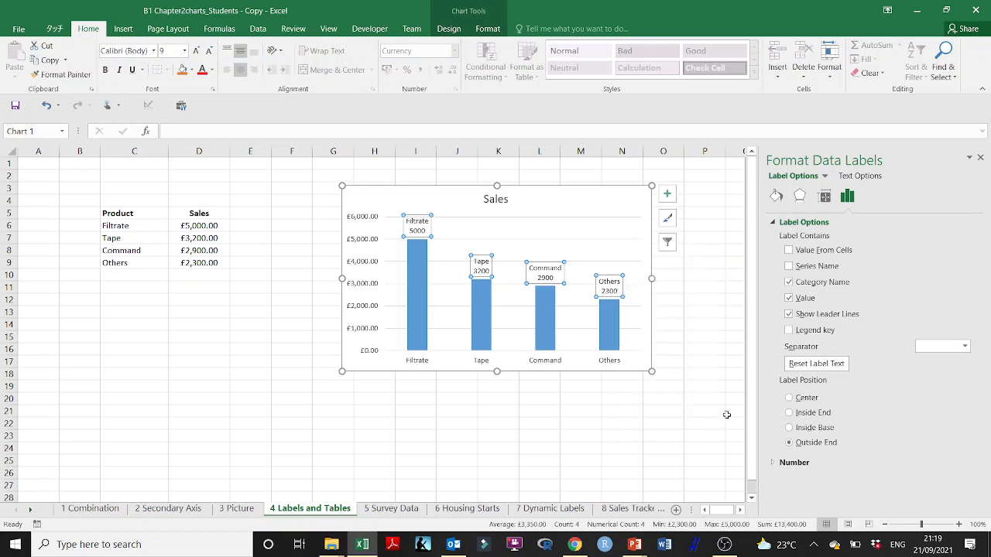
{"action": "left_click", "coordinate": [794, 462]}
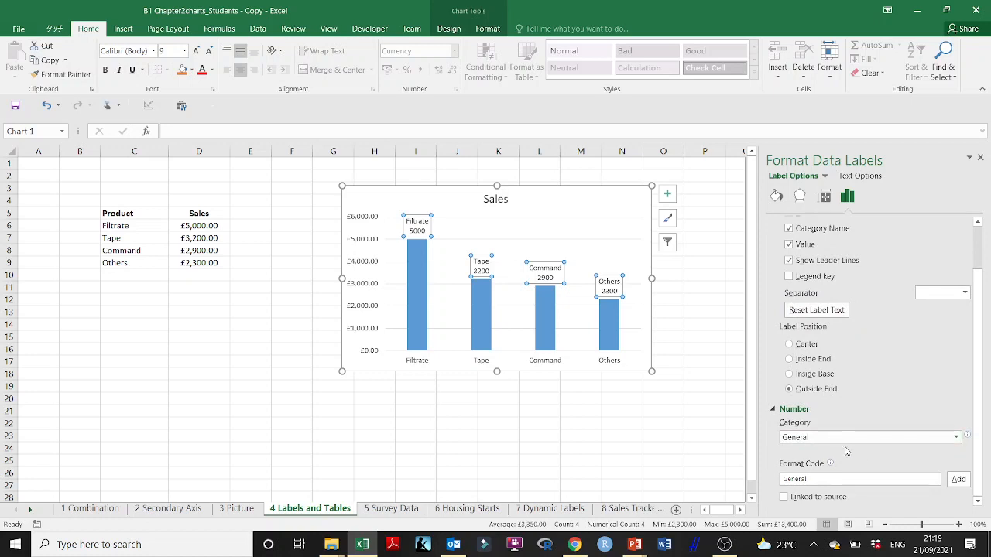
{"action": "left_click", "coordinate": [784, 497]}
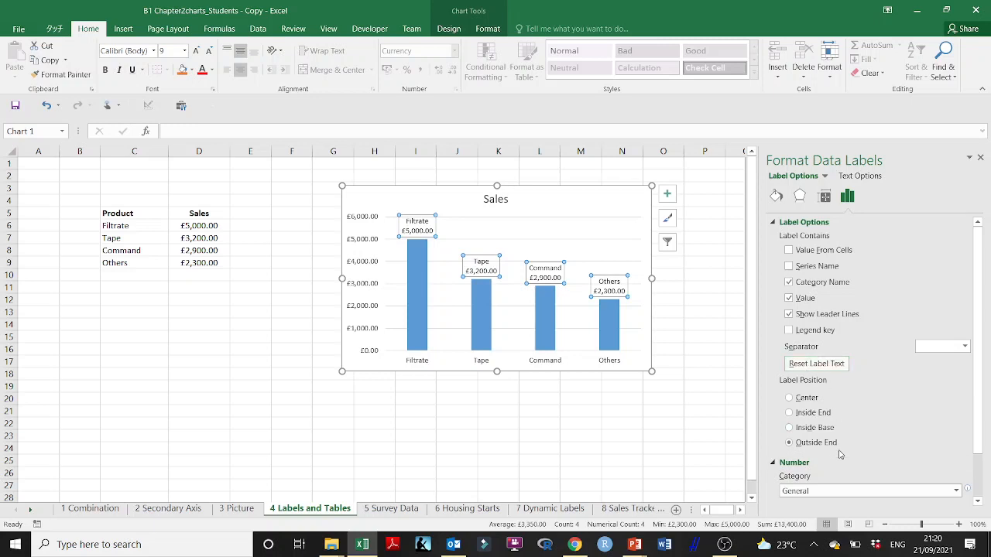
- Deselect the Sales chart and close its formatting pane
{"action": "scroll", "coordinate": [852, 454], "scroll_direction": "down", "scroll_amount": 2}
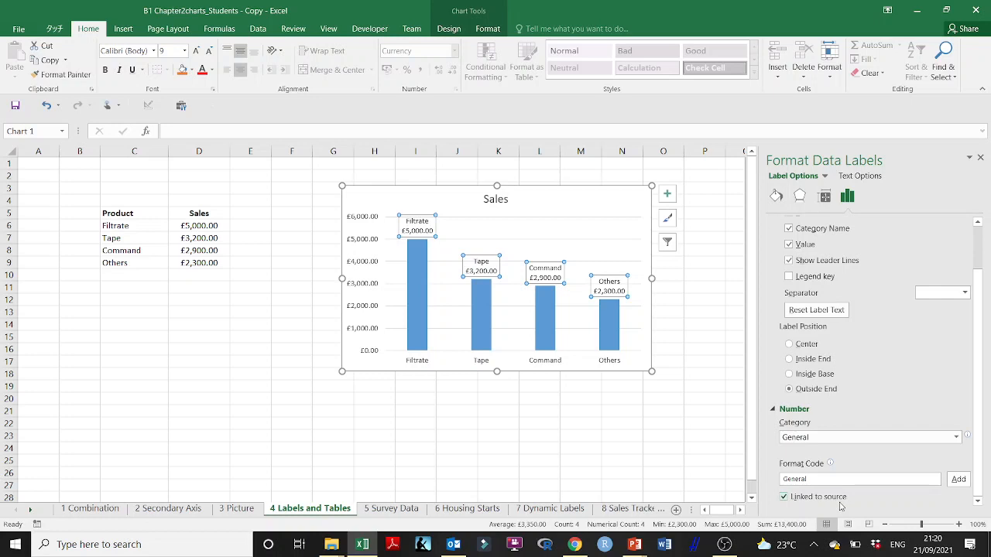
{"action": "left_click", "coordinate": [566, 434]}
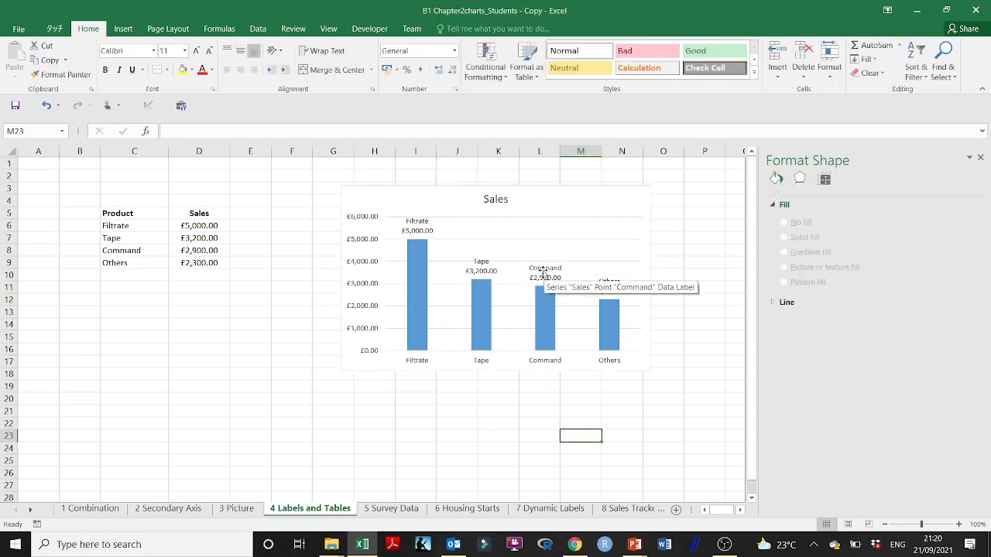
{"action": "left_click", "coordinate": [979, 158]}
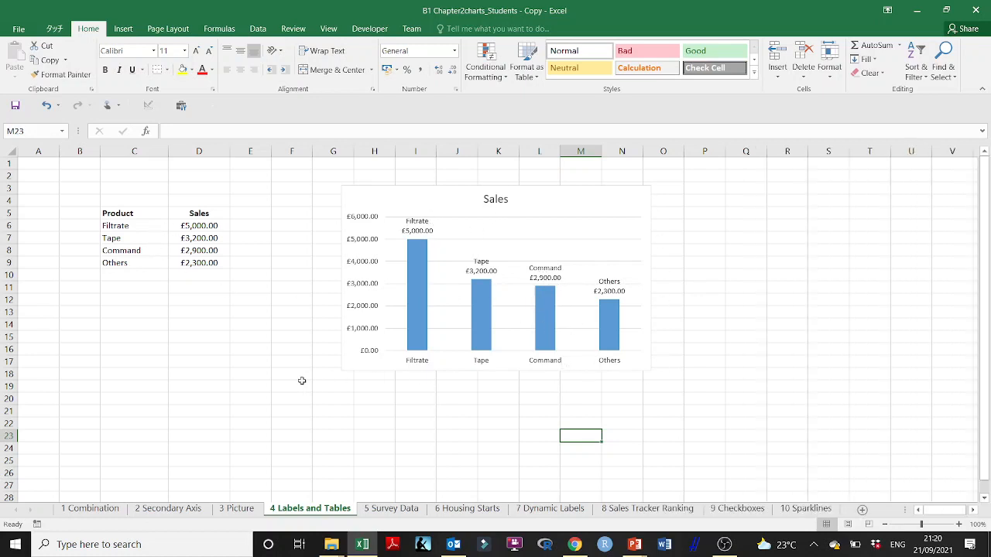
- Apply the chart style with the dark gradient background and blue columns to the Sales chart
{"action": "left_click", "coordinate": [405, 191]}
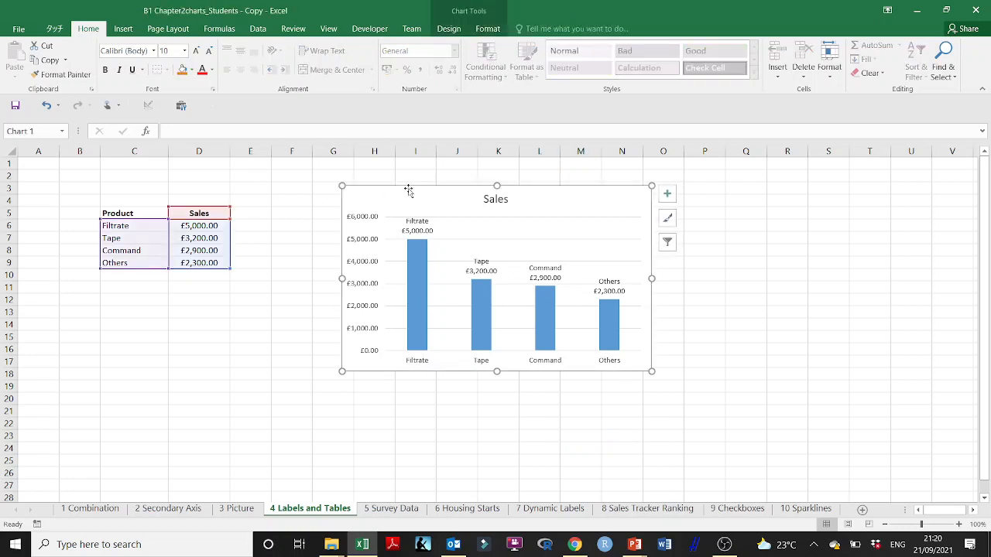
{"action": "left_click", "coordinate": [448, 29]}
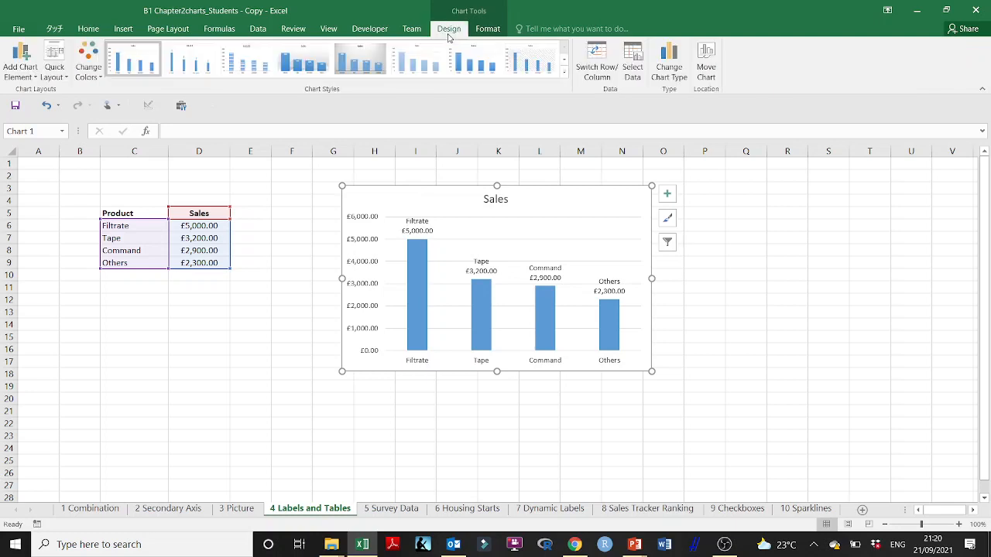
{"action": "left_click", "coordinate": [564, 71]}
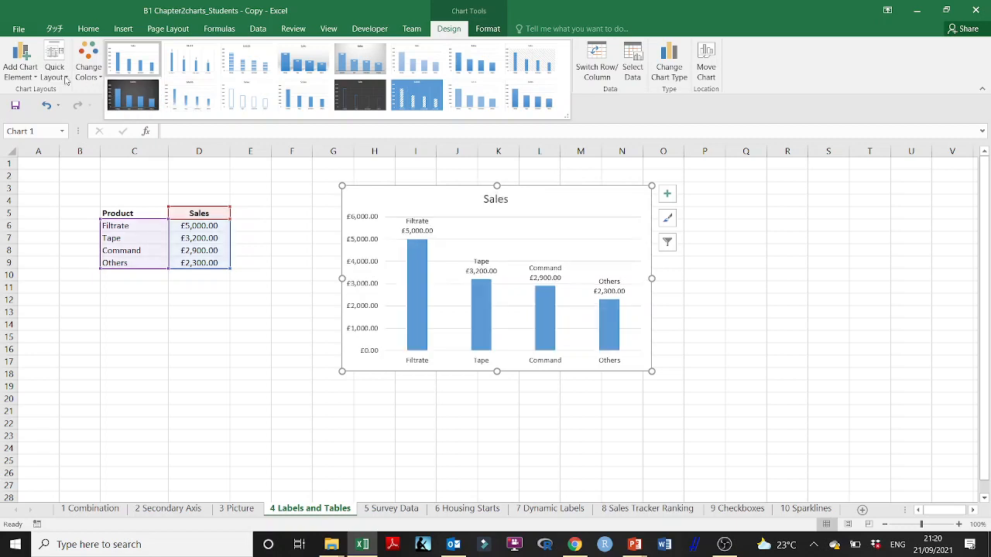
{"action": "left_click", "coordinate": [143, 97]}
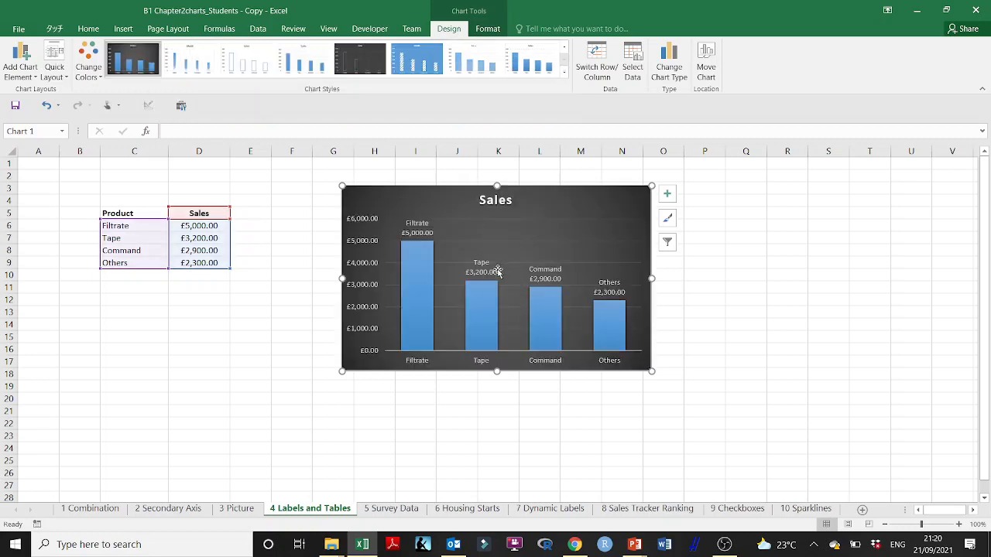
- Enlarge the Sales chart to span about F2:Q19 and apply the quick layout with a legend under the title and value labels
{"action": "left_click_drag", "start_coordinate": [651, 371], "coordinate": [815, 408]}
{"action": "left_click_drag", "start_coordinate": [726, 404], "coordinate": [673, 394]}
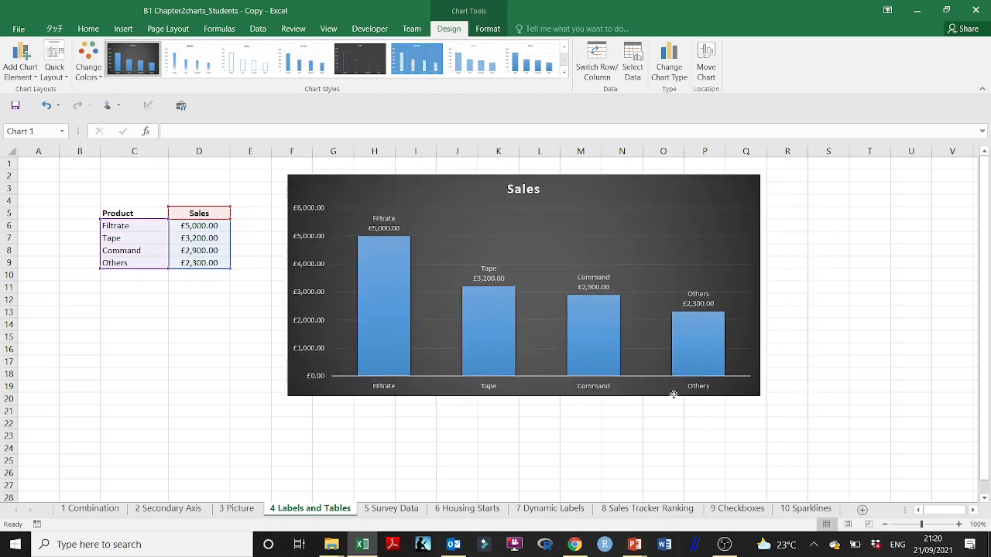
{"action": "left_click", "coordinate": [54, 68]}
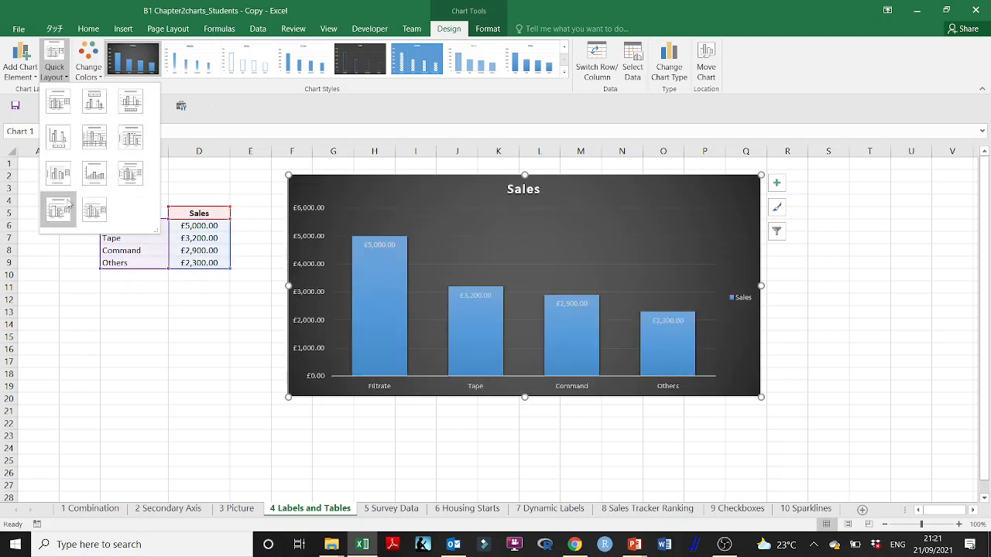
{"action": "left_click", "coordinate": [93, 108]}
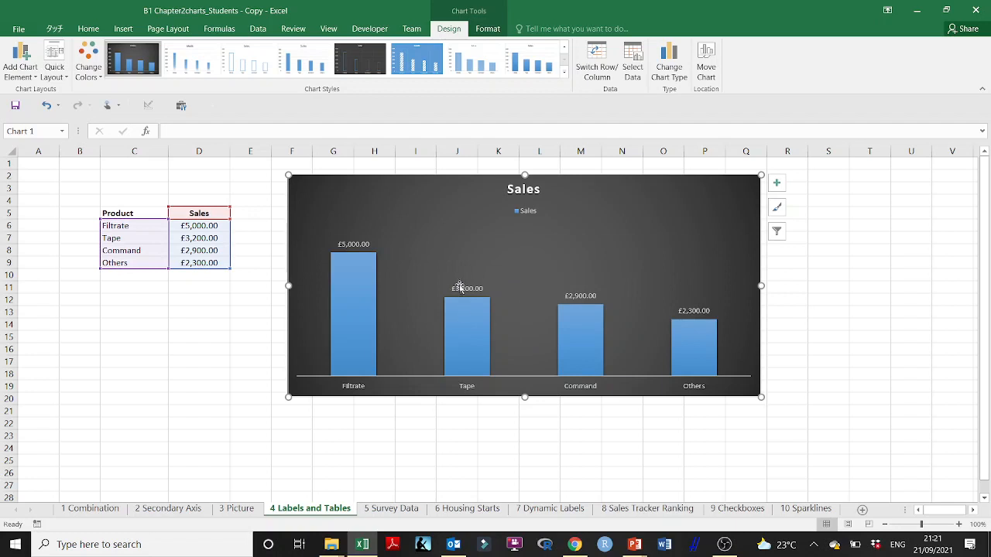
{"action": "right_click", "coordinate": [362, 248]}
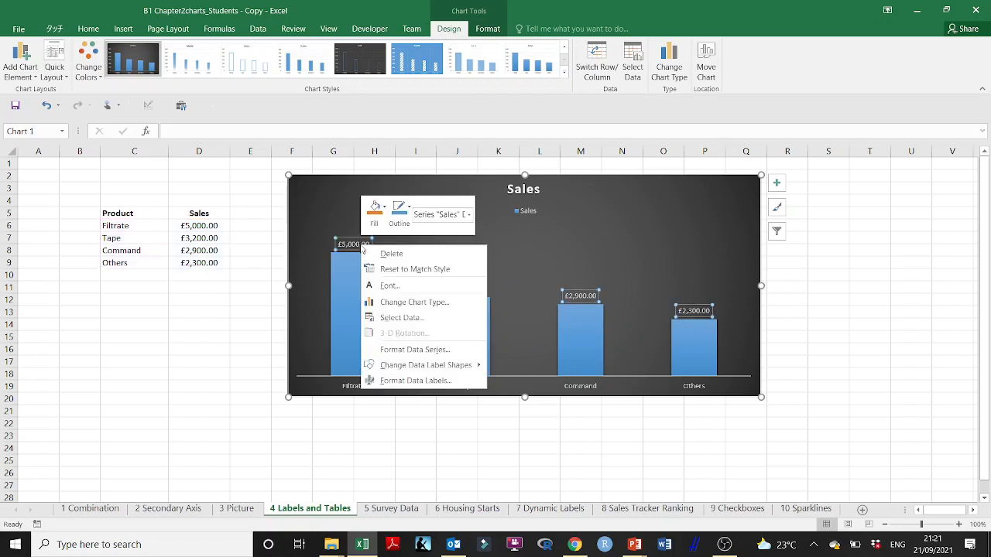
{"action": "left_click", "coordinate": [418, 353]}
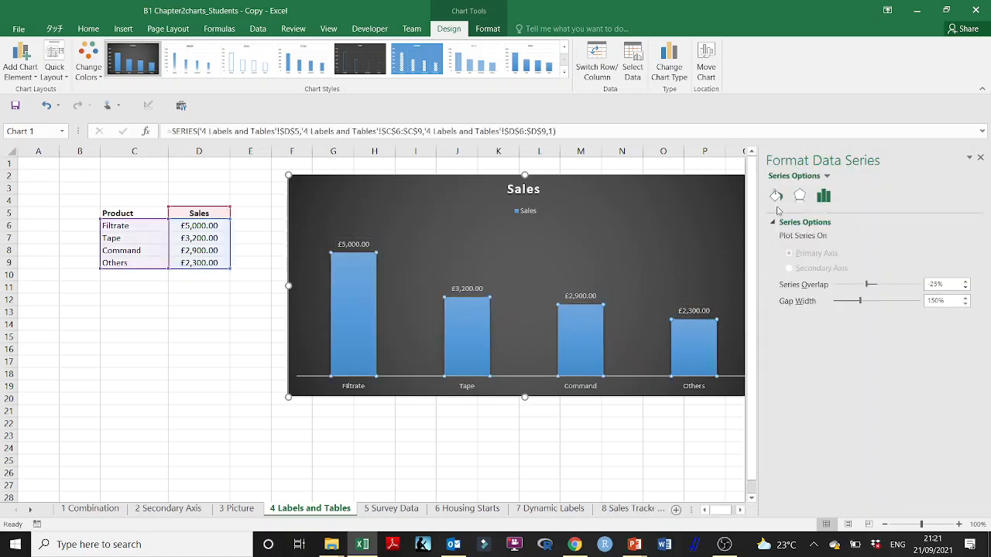
{"action": "left_click", "coordinate": [979, 157]}
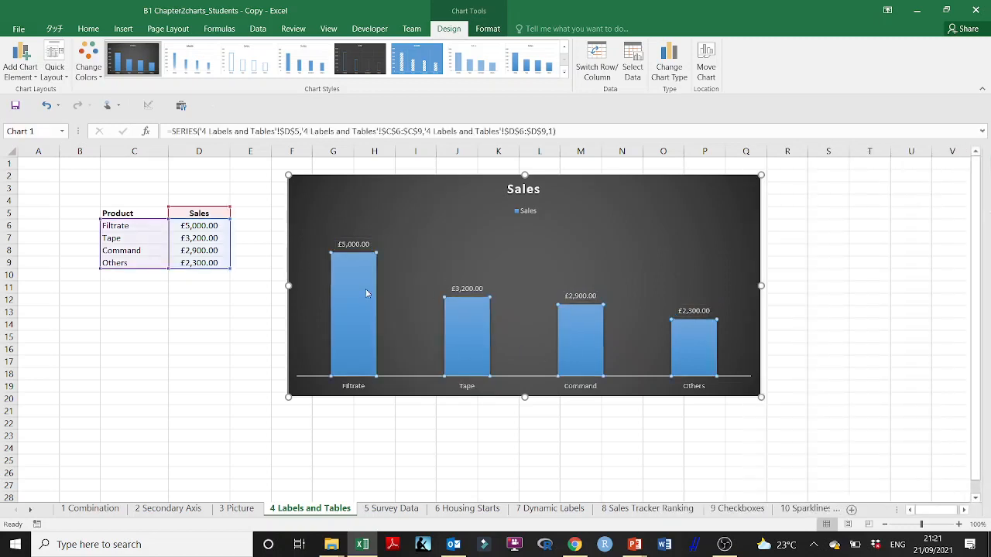
- Add the category name to the Sales chart's data labels alongside the value
{"action": "left_click", "coordinate": [351, 243]}
{"action": "right_click", "coordinate": [352, 245]}
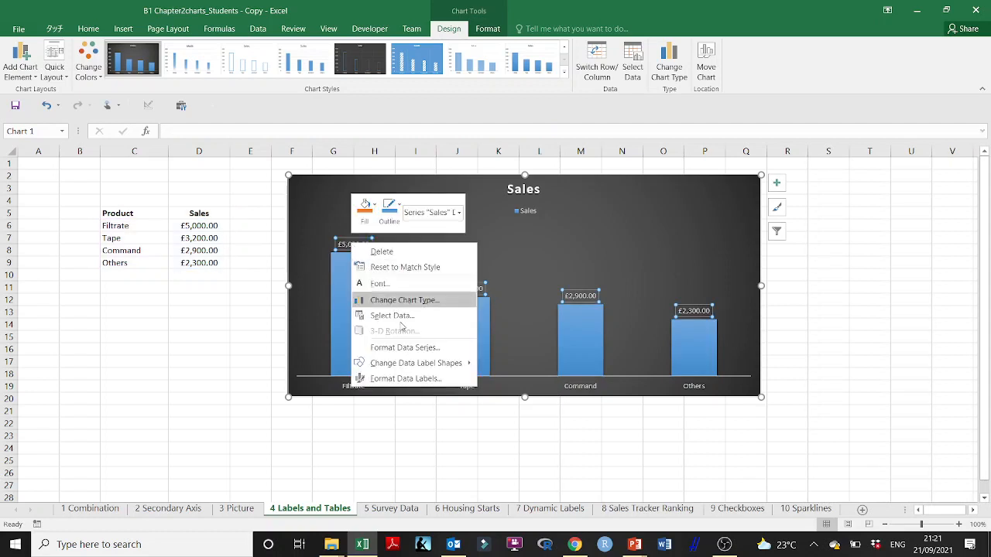
{"action": "left_click", "coordinate": [418, 379]}
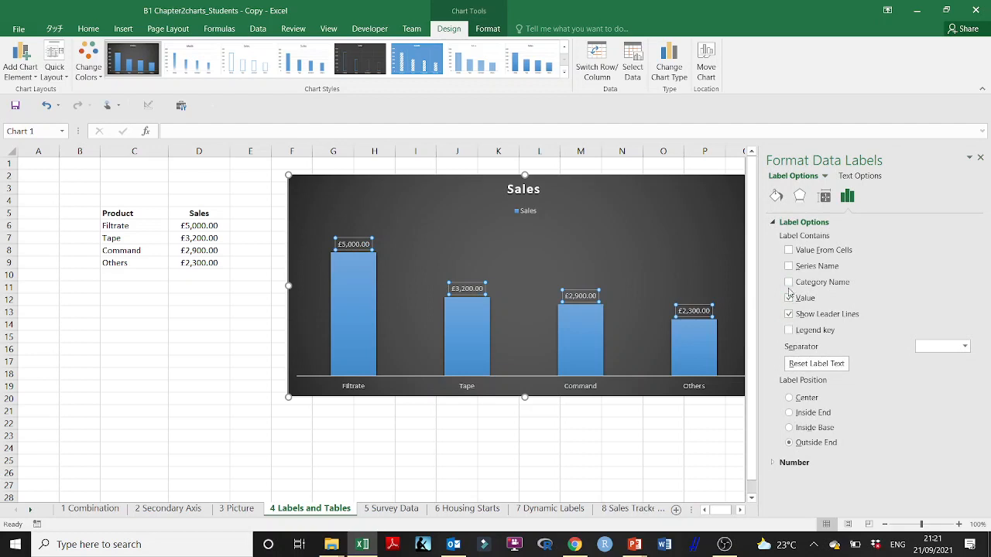
{"action": "left_click", "coordinate": [788, 281]}
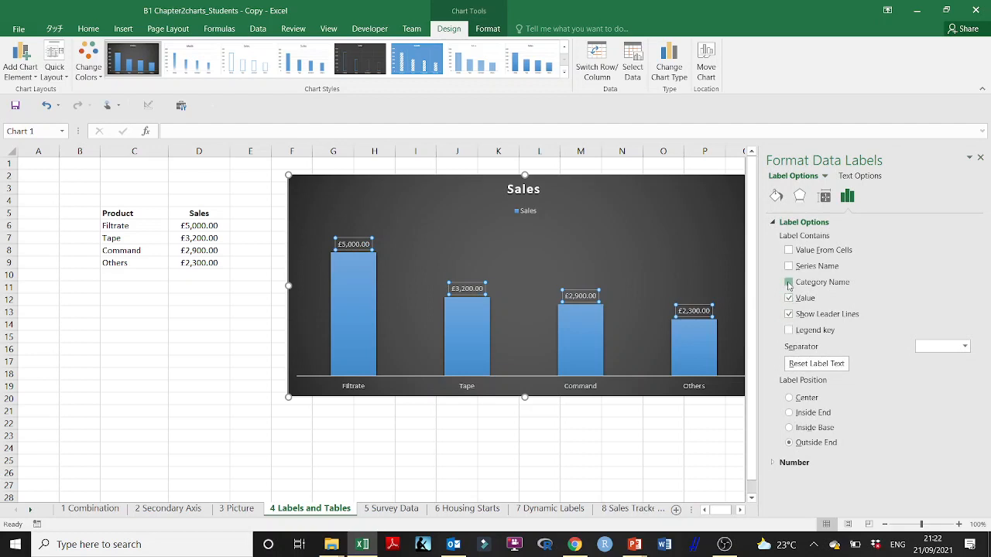
{"action": "left_click", "coordinate": [979, 158]}
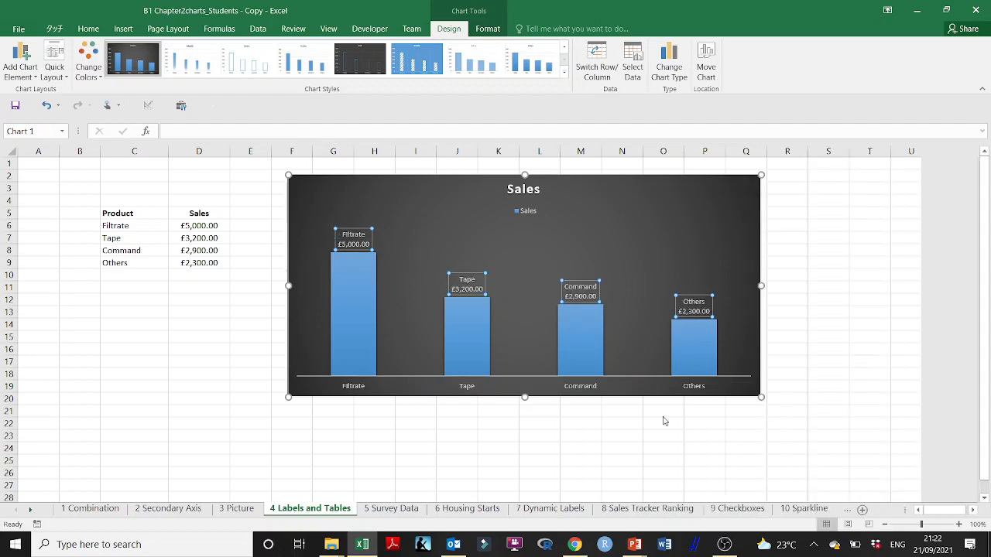
{"action": "left_click", "coordinate": [376, 446]}
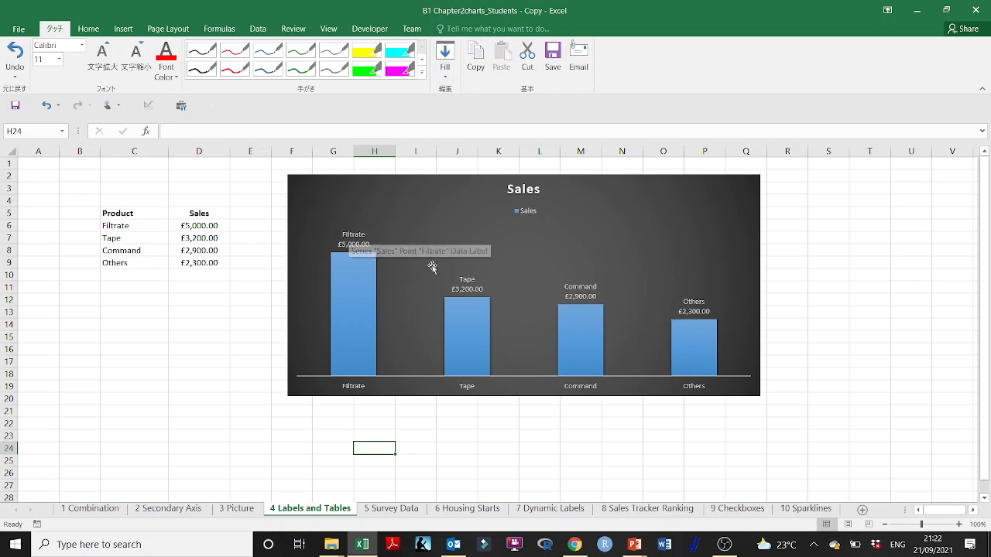
- Delete the legend beneath the Sales chart's title
{"action": "left_click", "coordinate": [523, 216]}
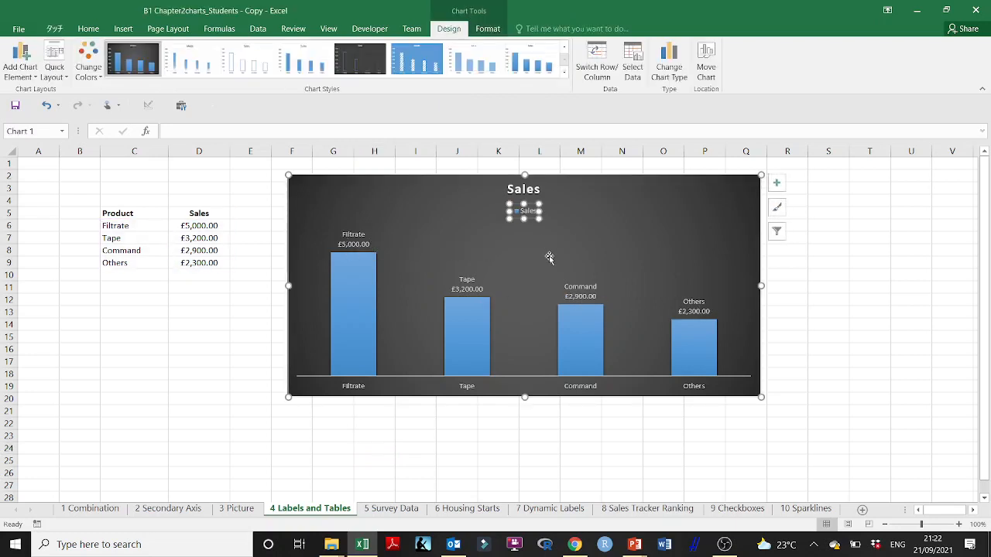
{"action": "key", "text": "Delete"}
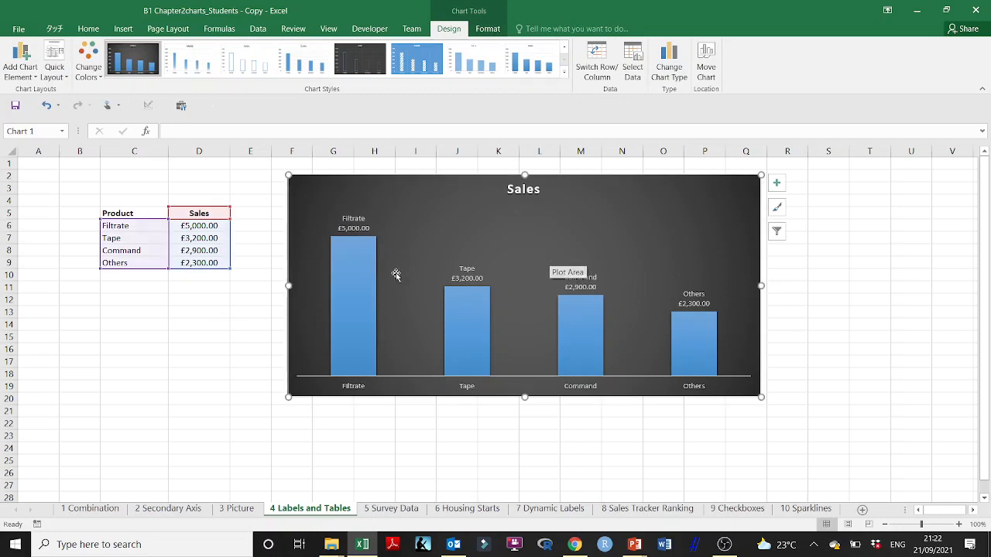
{"action": "left_click", "coordinate": [459, 440]}
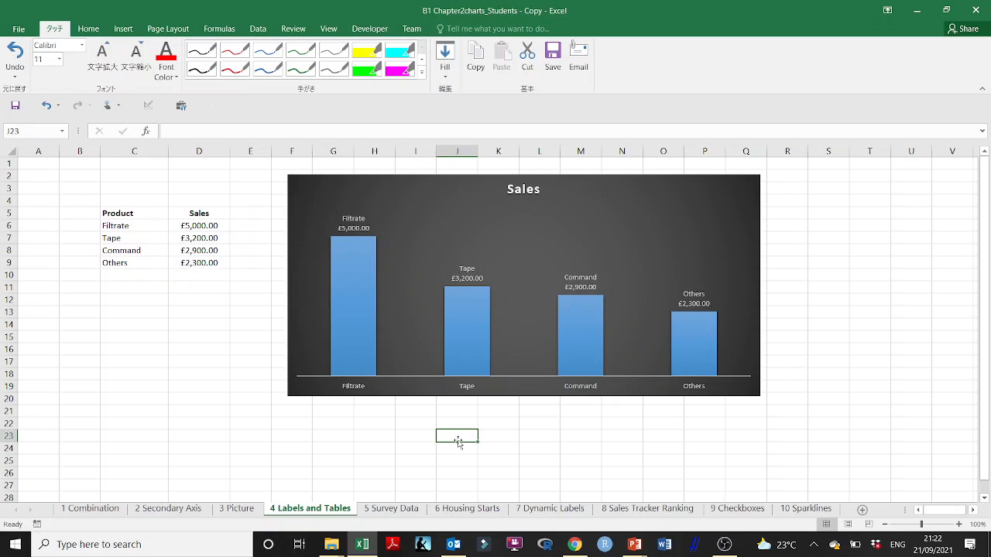
- Switch to the B Creating Charts presentation in PowerPoint and read slide 19 on adding a data table to a column graph
{"action": "left_click", "coordinate": [634, 546]}
{"action": "left_click", "coordinate": [561, 476]}
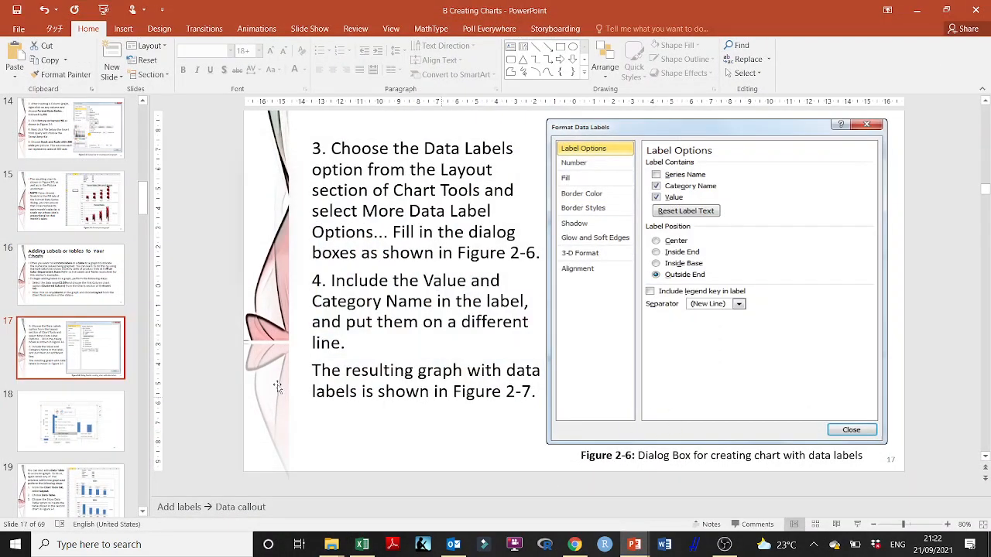
{"action": "scroll", "coordinate": [45, 403], "scroll_direction": "down", "scroll_amount": 1}
{"action": "scroll", "coordinate": [45, 403], "scroll_direction": "down", "scroll_amount": 5}
{"action": "left_click", "coordinate": [89, 308]}
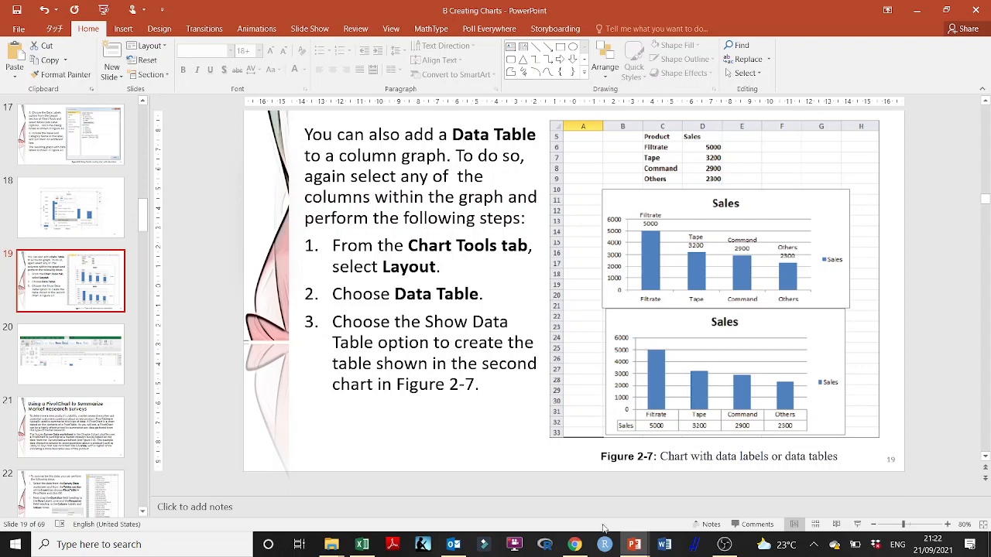
{"action": "left_click", "coordinate": [627, 551]}
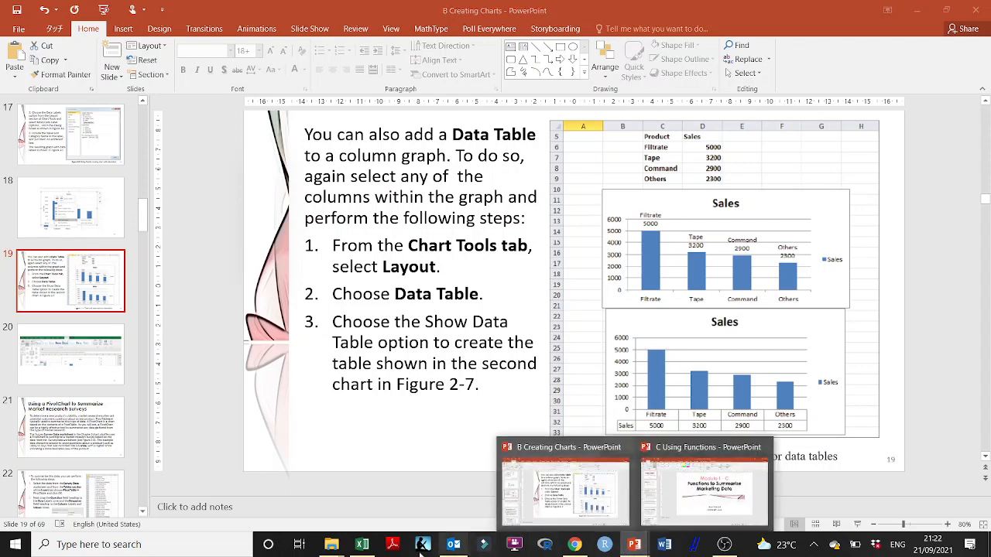
- Switch back to Excel and look through the quick layouts available for the Sales chart
{"action": "left_click", "coordinate": [361, 544]}
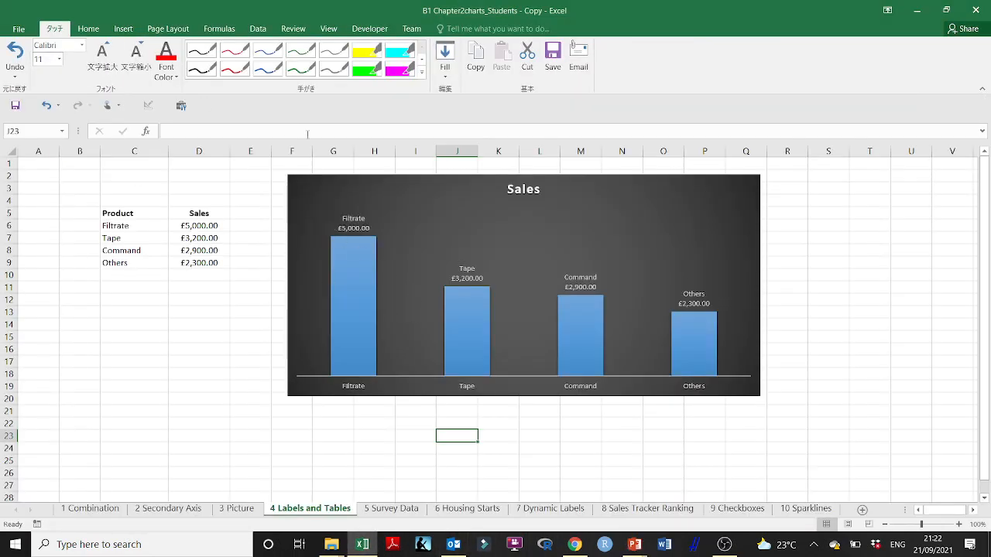
{"action": "left_click", "coordinate": [391, 209]}
{"action": "left_click", "coordinate": [403, 184]}
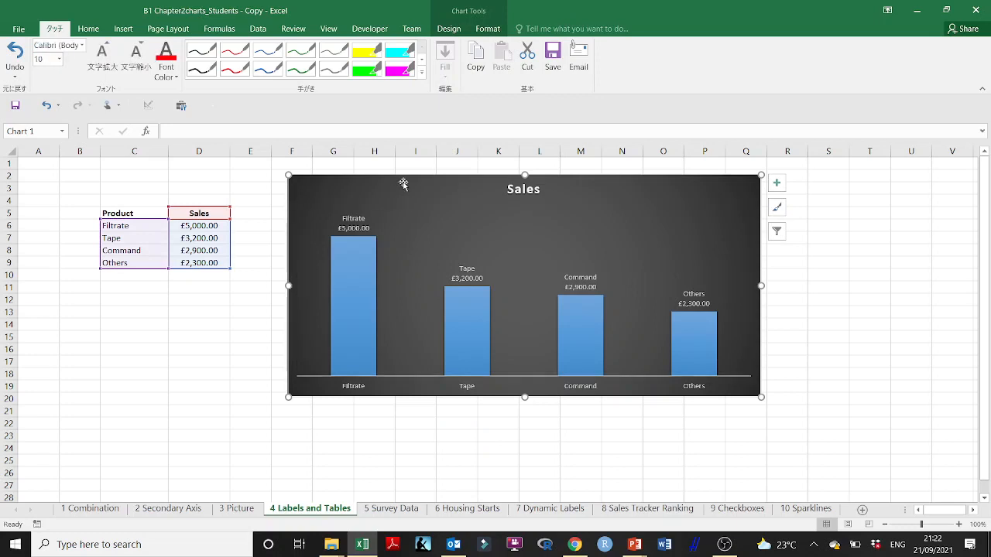
{"action": "left_click", "coordinate": [449, 29]}
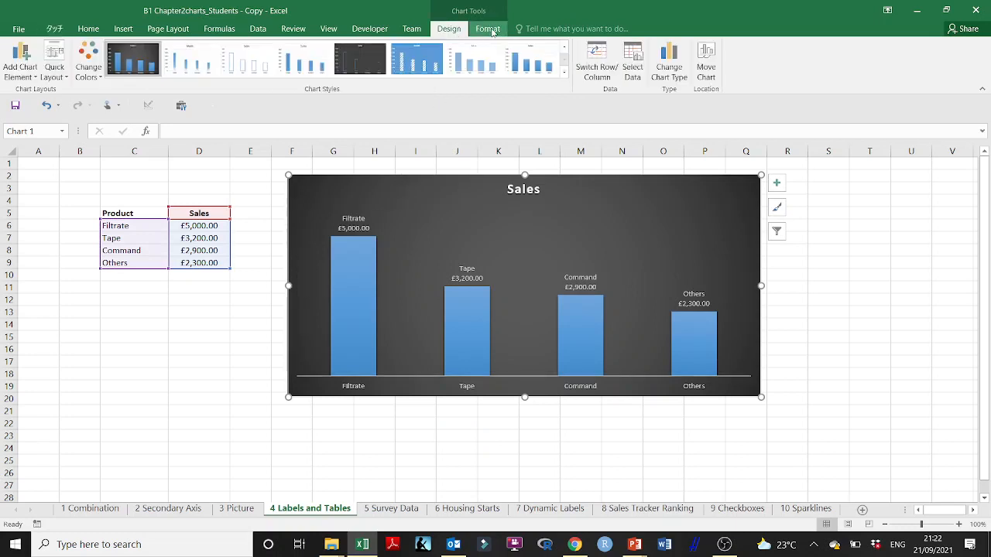
{"action": "left_click", "coordinate": [67, 80]}
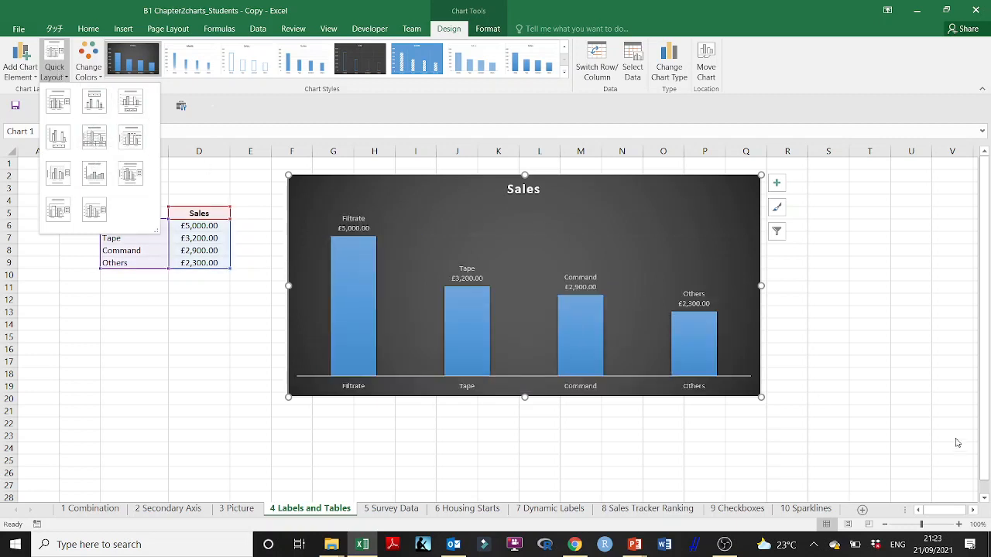
{"action": "key", "text": "Escape"}
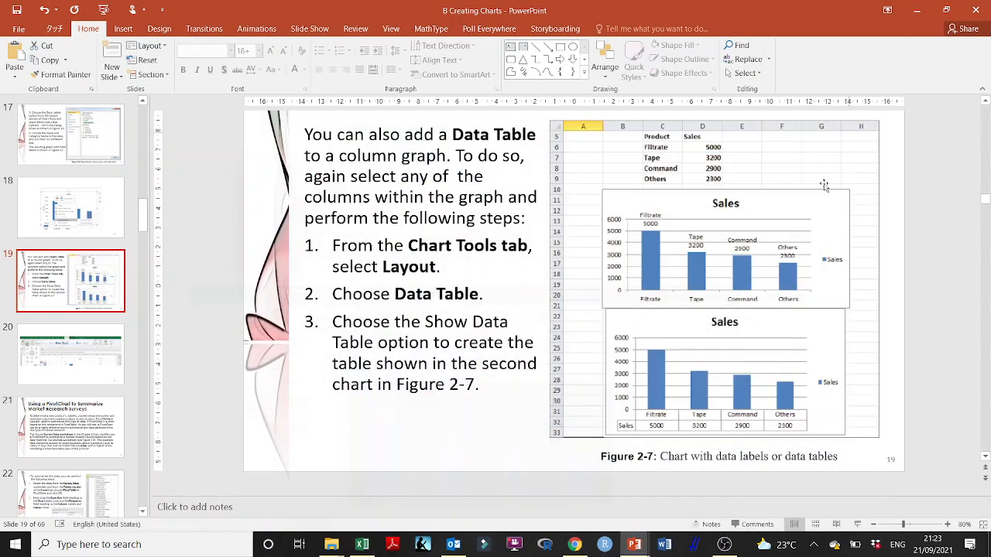
- Return to the PowerPoint presentation and read slide 20 on quick layouts and slide 21 on summarizing surveys with a PivotChart
{"action": "left_click", "coordinate": [916, 10]}
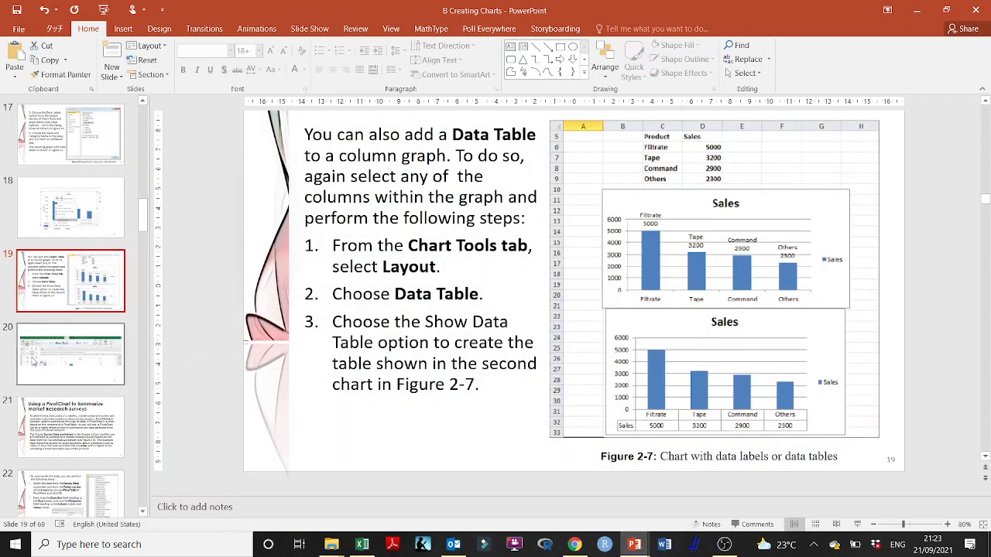
{"action": "left_click", "coordinate": [60, 365]}
{"action": "scroll", "coordinate": [60, 365], "scroll_direction": "down", "scroll_amount": 2}
{"action": "scroll", "coordinate": [68, 232], "scroll_direction": "down", "scroll_amount": 2}
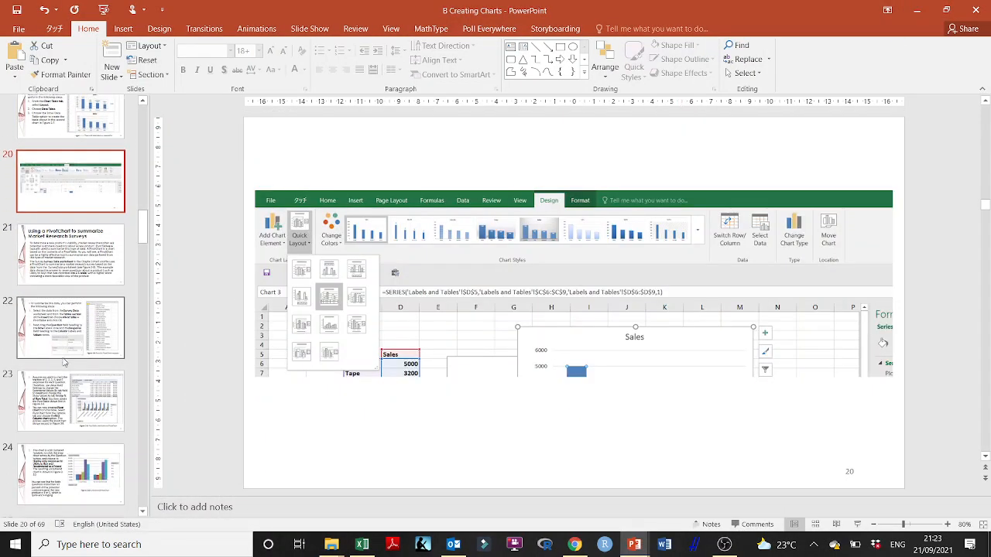
{"action": "left_click", "coordinate": [69, 232]}
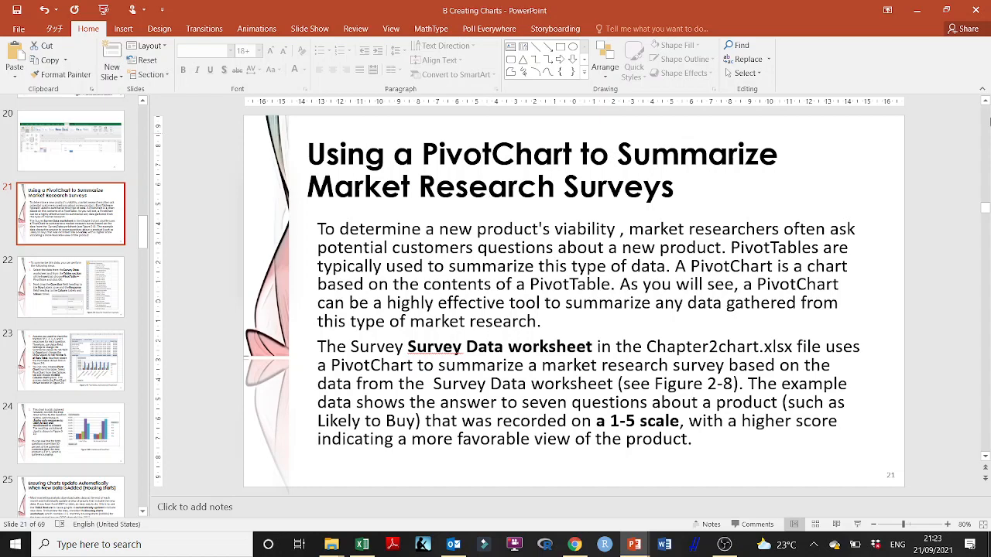
- Switch to Excel and start a PivotTable from the Response and Question data on the 5 Survey Data sheet, choosing an existing worksheet location
{"action": "left_click", "coordinate": [917, 10]}
{"action": "left_click", "coordinate": [355, 547]}
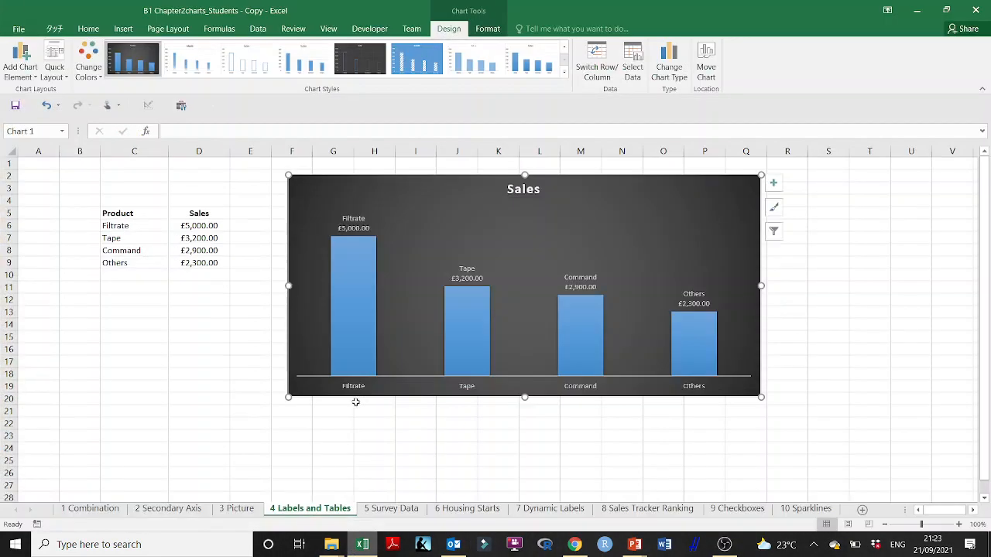
{"action": "left_click", "coordinate": [387, 511]}
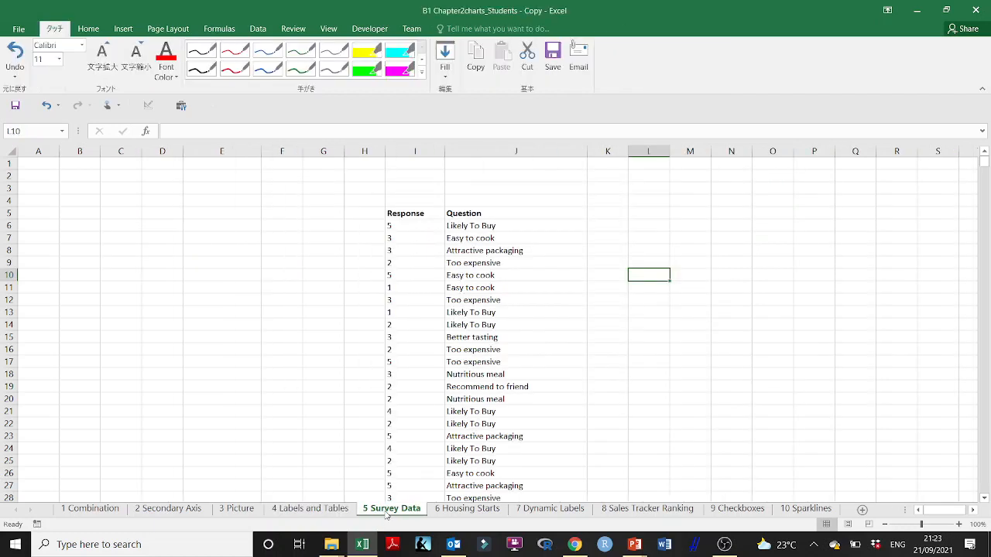
{"action": "left_click", "coordinate": [407, 217]}
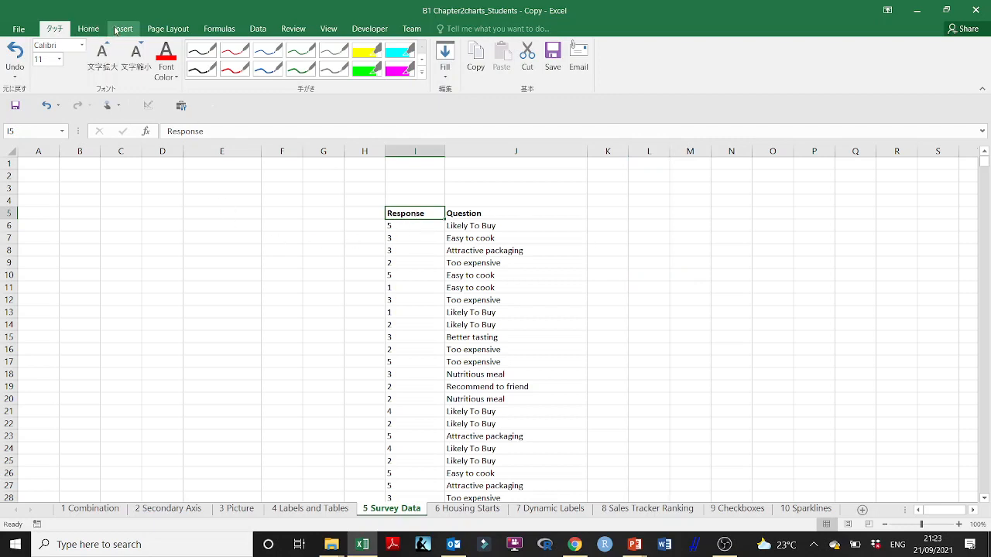
{"action": "left_click", "coordinate": [117, 30]}
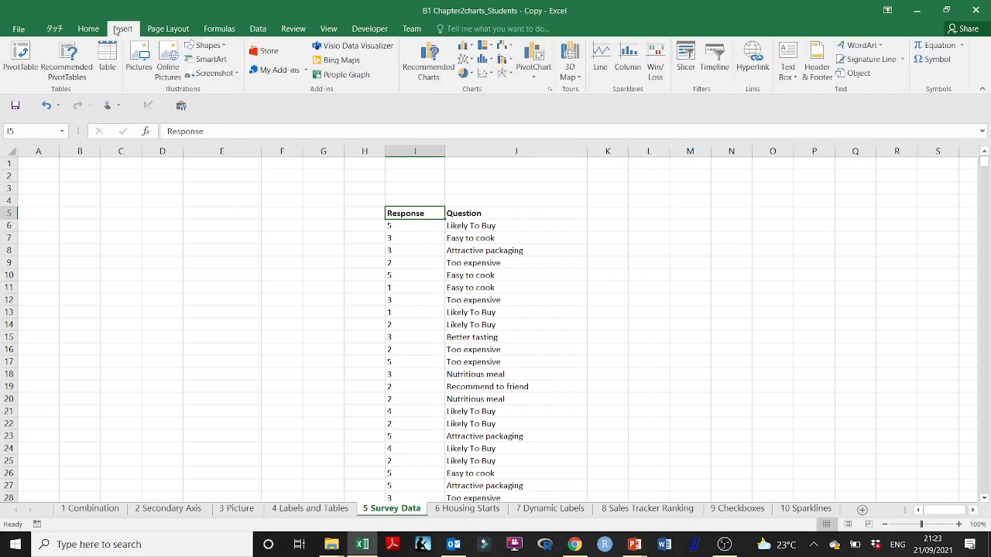
{"action": "left_click", "coordinate": [23, 56]}
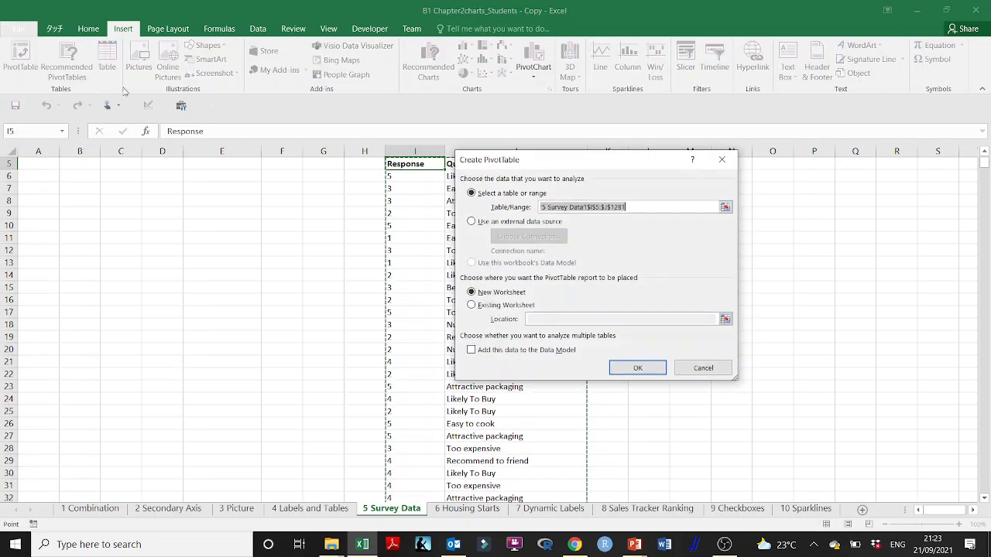
{"action": "left_click", "coordinate": [510, 304]}
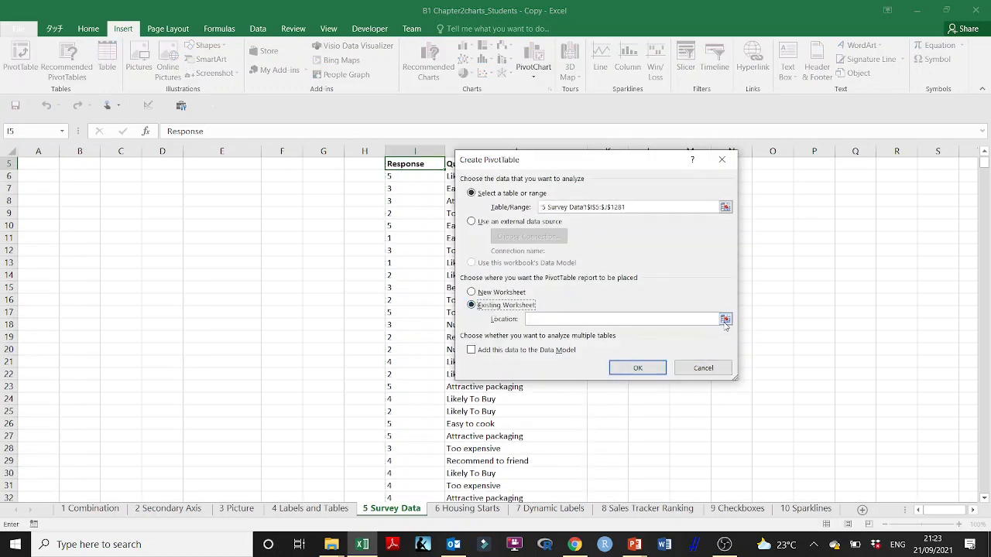
{"action": "left_click", "coordinate": [725, 320]}
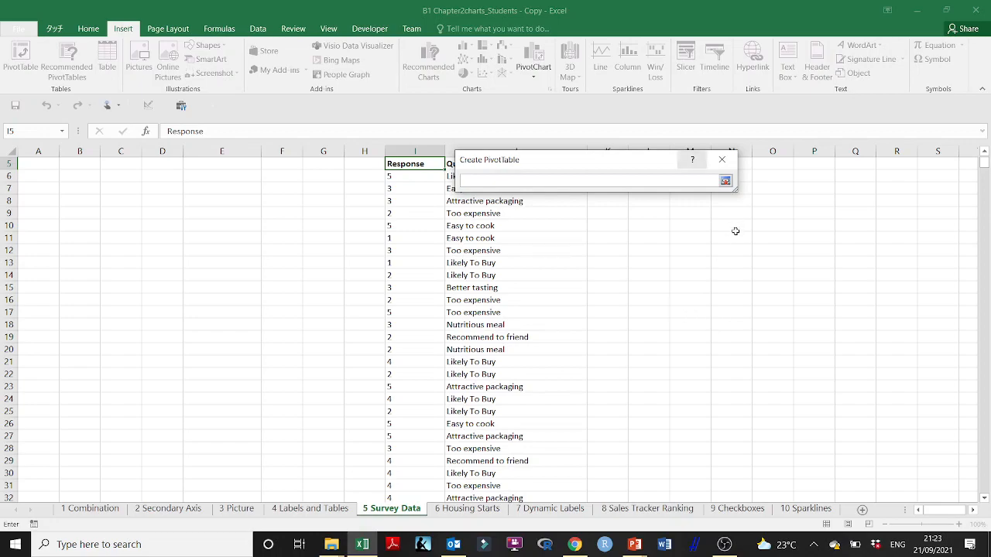
- Read slides 22 and 23 of the PowerPoint presentation on building the survey PivotTable and PivotChart, and return to Excel
{"action": "left_click", "coordinate": [635, 544]}
{"action": "left_click", "coordinate": [658, 480]}
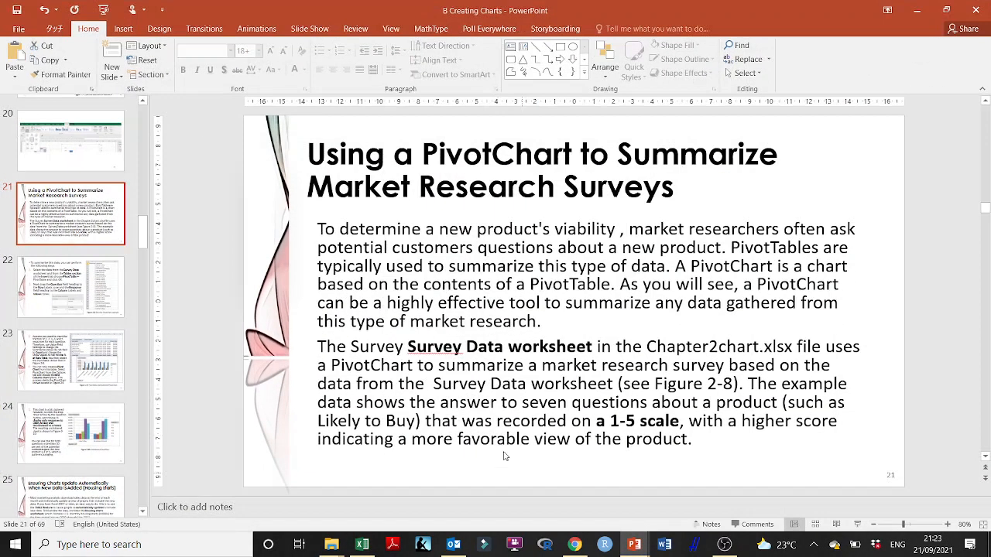
{"action": "left_click", "coordinate": [87, 308]}
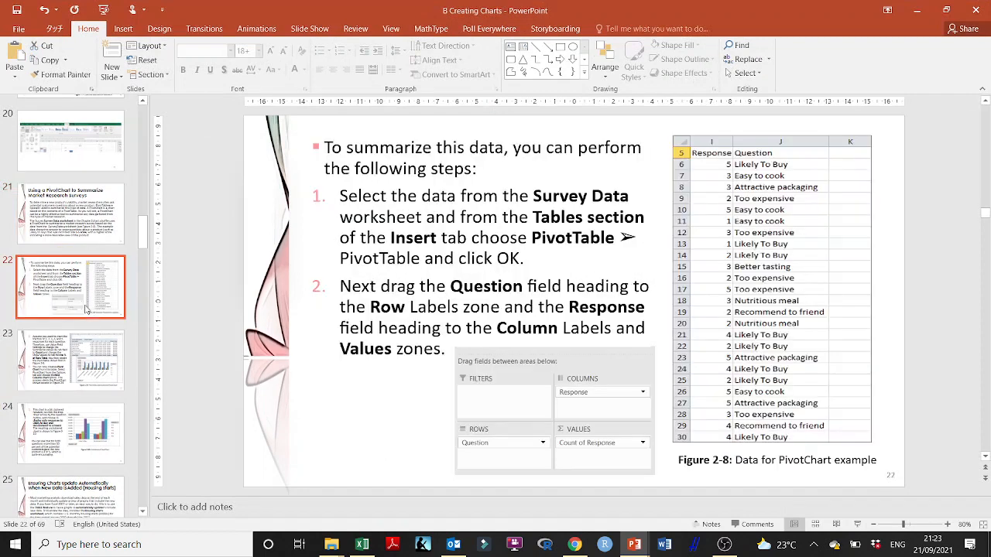
{"action": "left_click", "coordinate": [75, 372]}
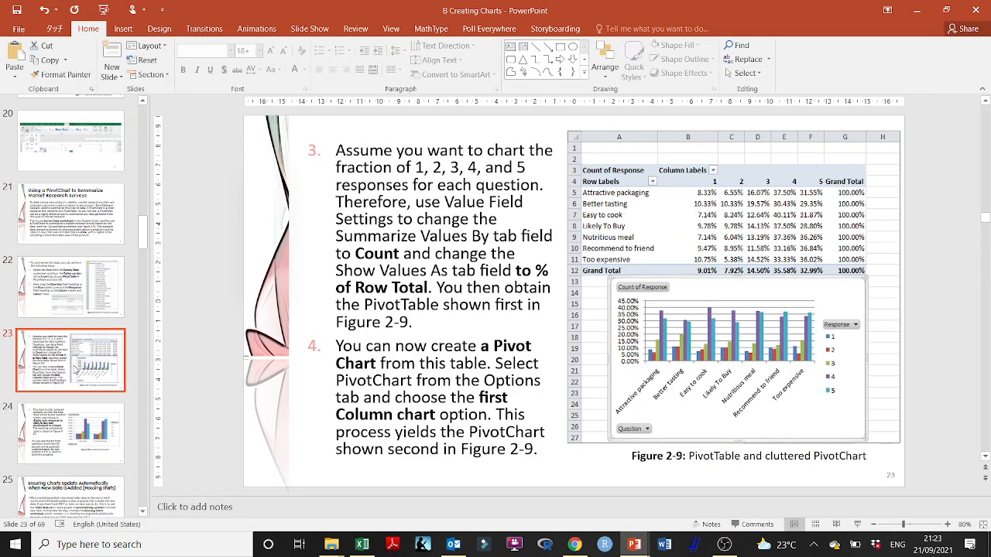
{"action": "left_click", "coordinate": [918, 9]}
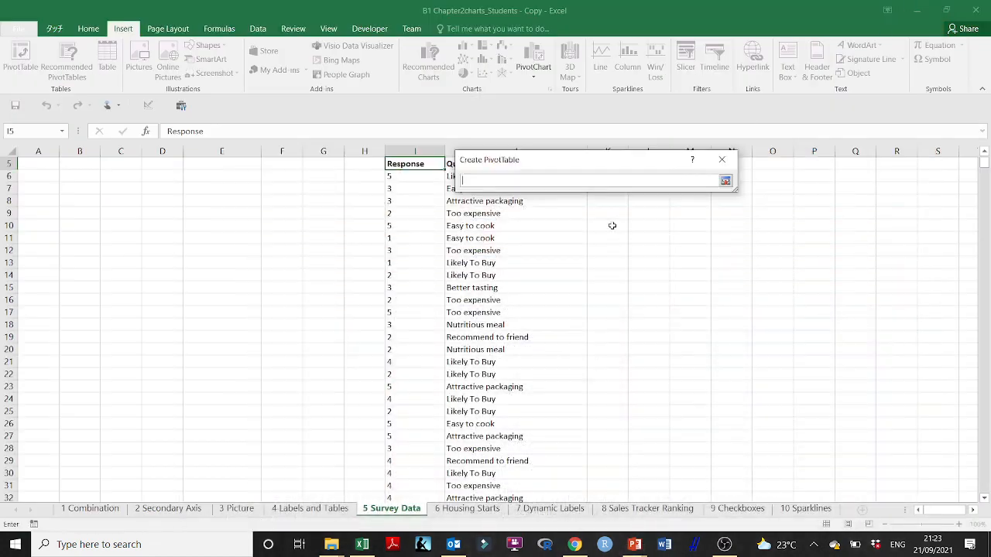
- Set the PivotTable location to cell M9 of the 5 Survey Data sheet and create it
{"action": "left_click", "coordinate": [701, 211]}
{"action": "left_click", "coordinate": [724, 180]}
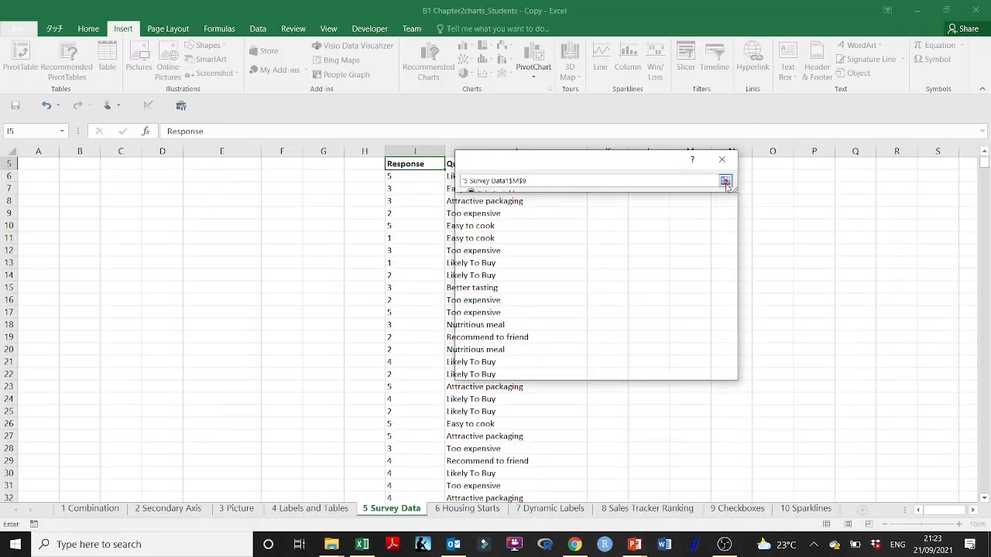
{"action": "left_click", "coordinate": [643, 364]}
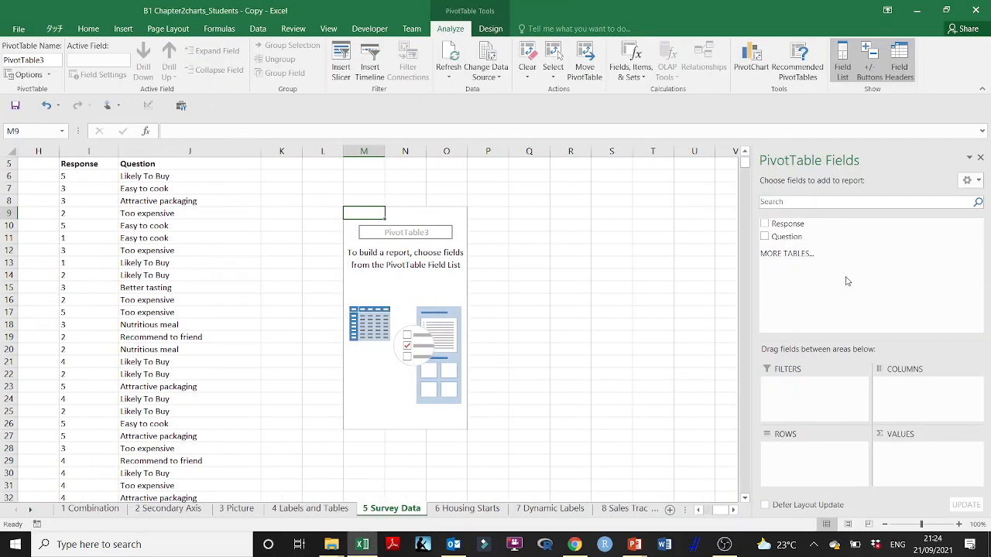
- Lay out the PivotTable with Question as rows, Response as columns, and Response summed as values
{"action": "left_click", "coordinate": [764, 237]}
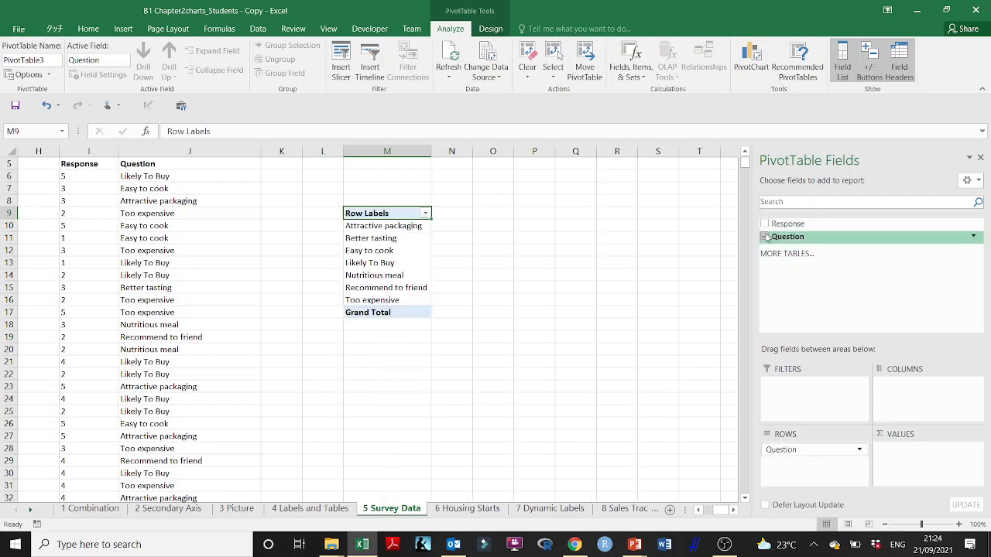
{"action": "left_click", "coordinate": [764, 237]}
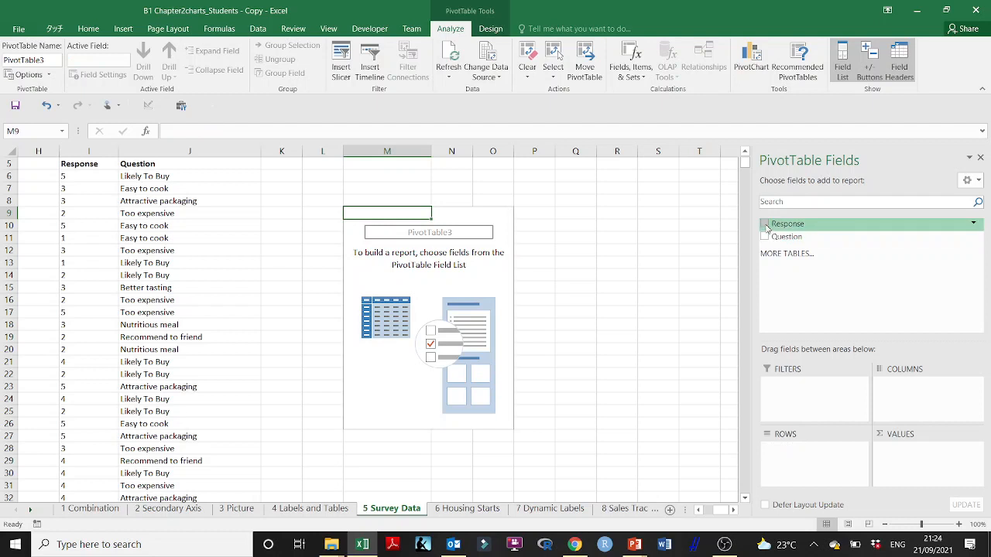
{"action": "left_click", "coordinate": [764, 223]}
{"action": "left_click", "coordinate": [764, 236]}
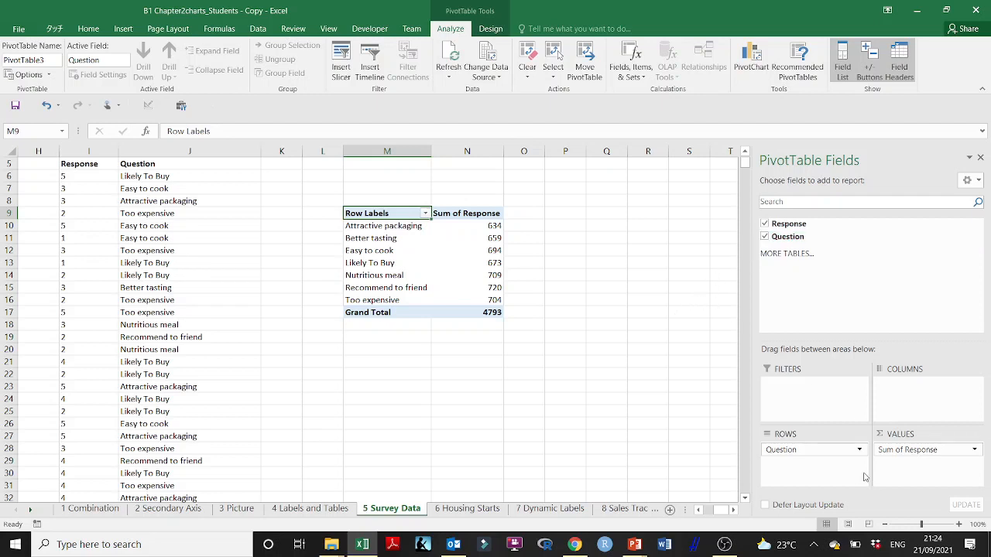
{"action": "mouse_move", "coordinate": [811, 452]}
{"action": "left_mouse_down"}
{"action": "mouse_move", "coordinate": [828, 440]}
{"action": "mouse_move", "coordinate": [810, 455]}
{"action": "mouse_move", "coordinate": [818, 452]}
{"action": "left_mouse_up"}
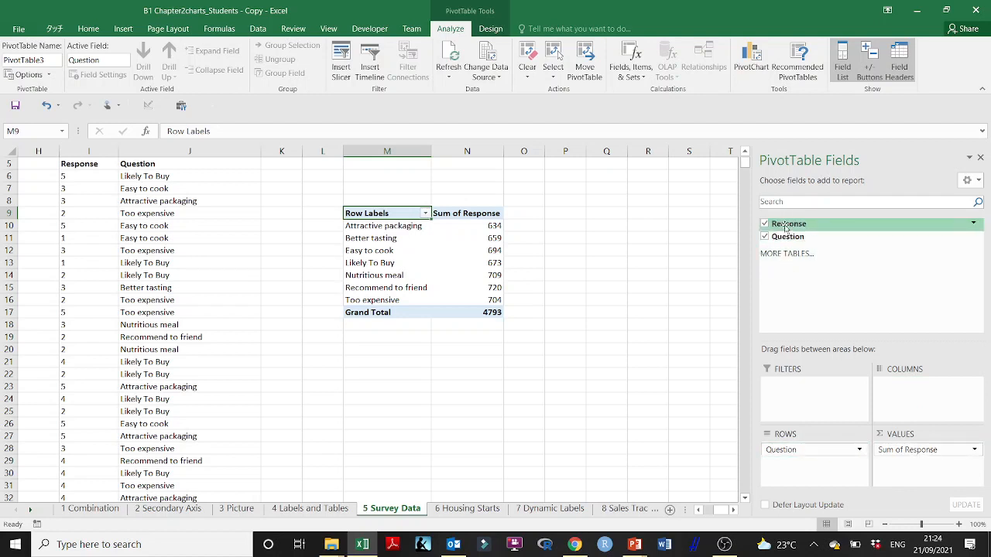
{"action": "left_click_drag", "start_coordinate": [858, 224], "coordinate": [907, 398]}
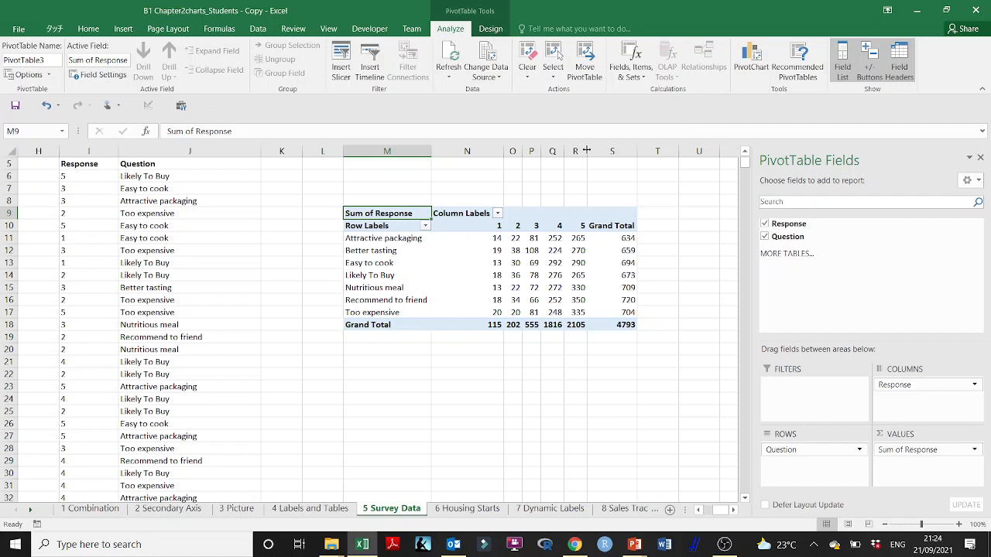
- Even out the widths of the PivotTable's response columns and select the headings 1 to 5
{"action": "left_click_drag", "start_coordinate": [588, 148], "coordinate": [552, 150]}
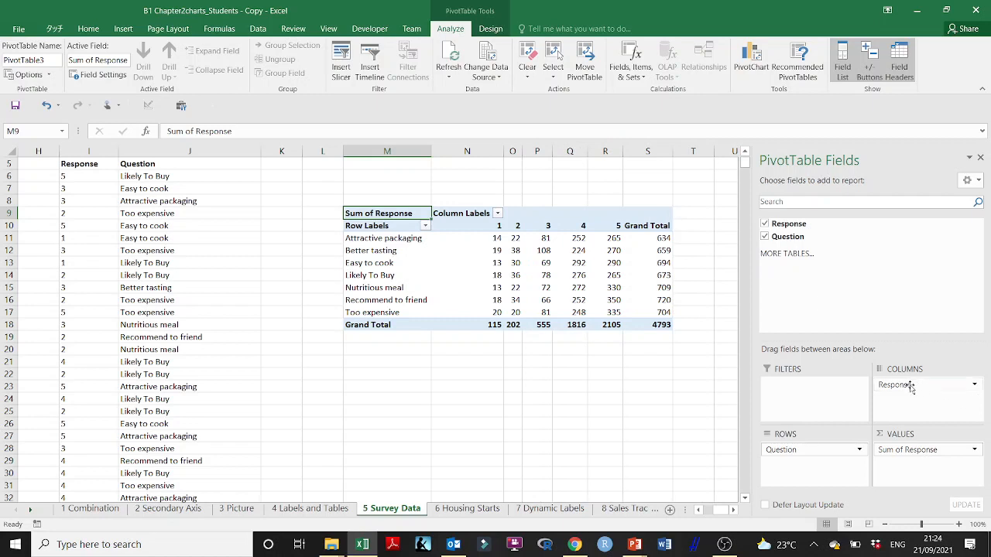
{"action": "left_click_drag", "start_coordinate": [522, 150], "coordinate": [492, 150]}
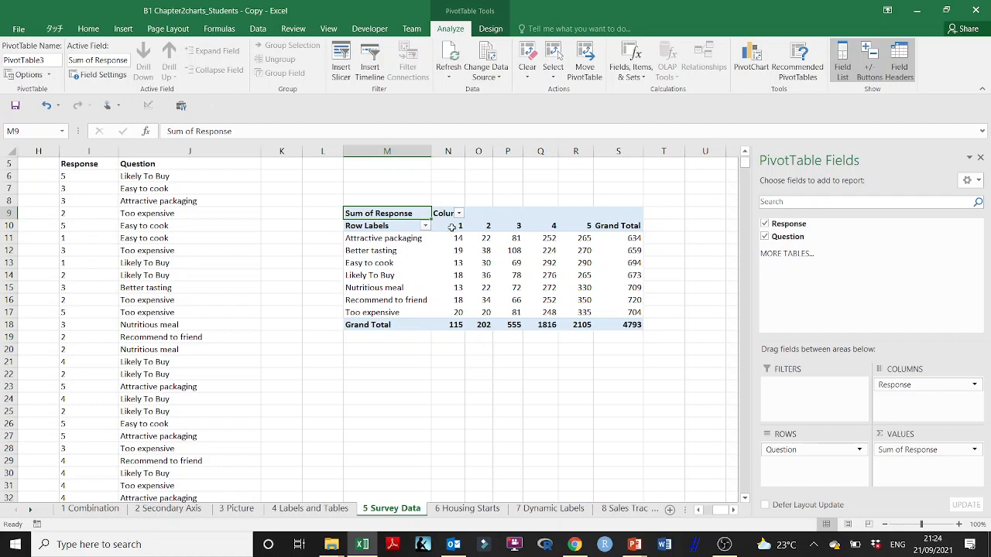
{"action": "left_click_drag", "start_coordinate": [455, 225], "coordinate": [571, 225]}
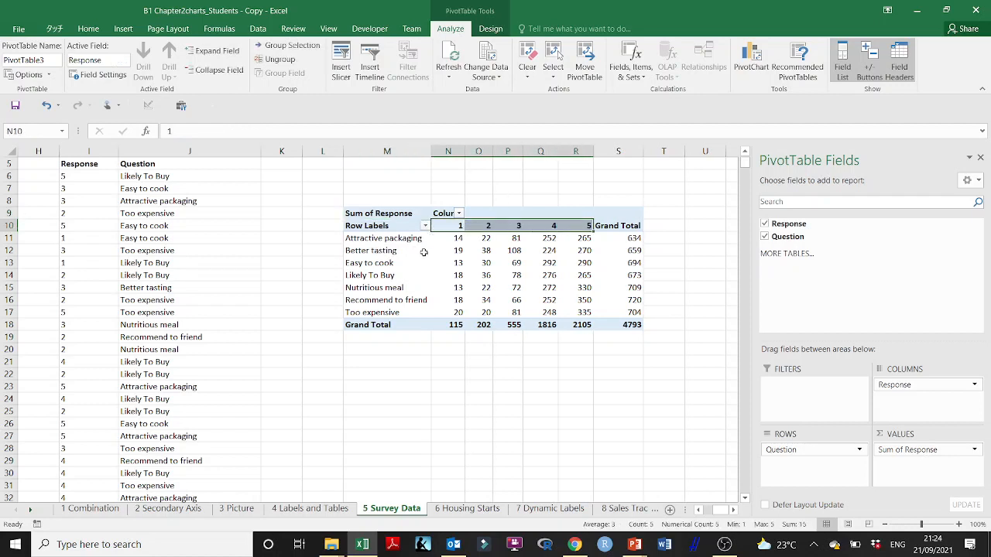
{"action": "mouse_move", "coordinate": [458, 234]}
- Change the PivotTable's Response values to be summarized by Count
{"action": "left_click", "coordinate": [975, 450]}
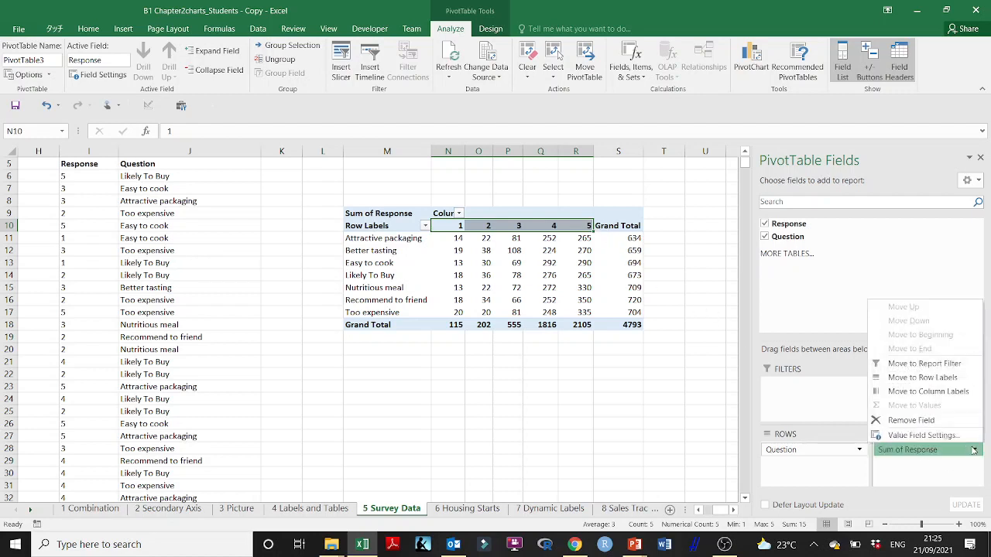
{"action": "left_click", "coordinate": [940, 437]}
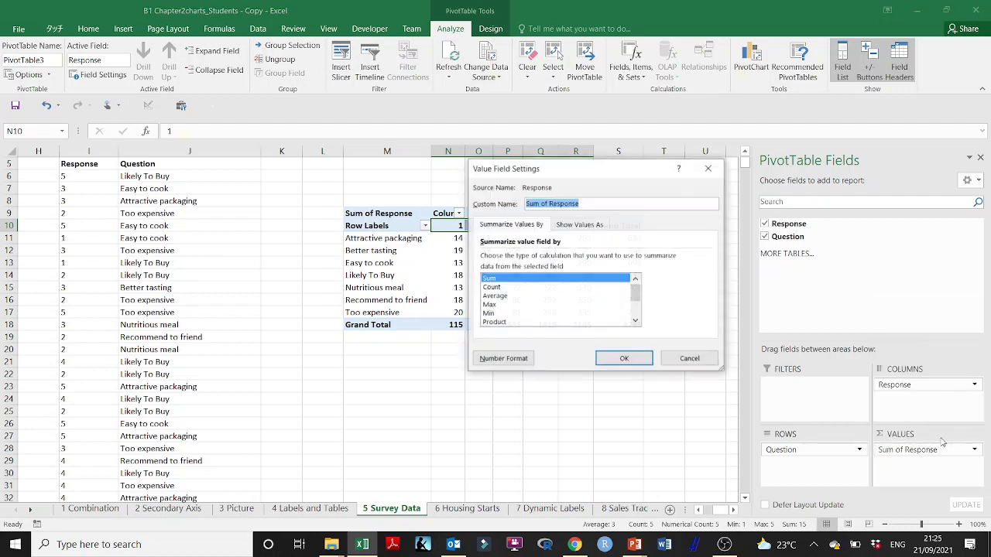
{"action": "left_click", "coordinate": [500, 288]}
{"action": "left_click", "coordinate": [619, 361]}
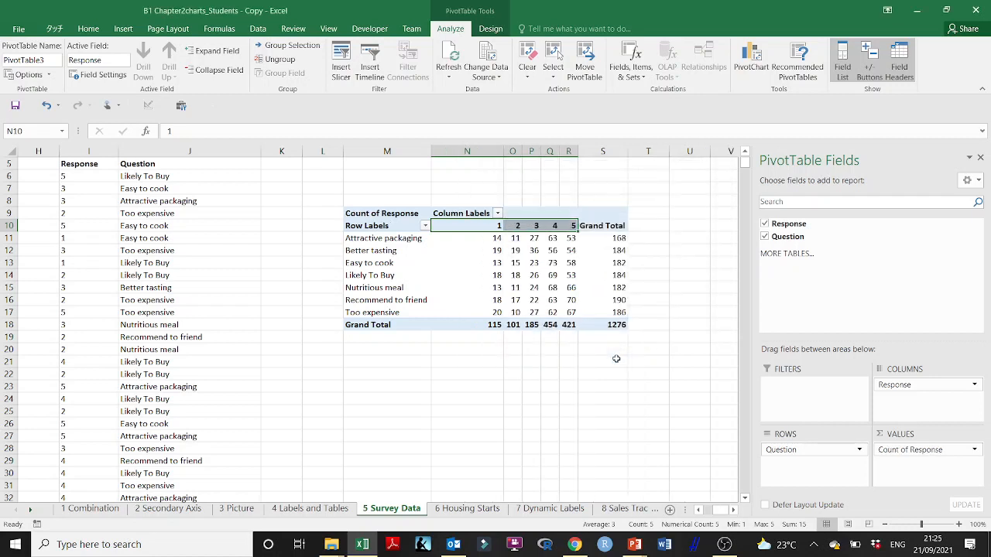
- Even out the widths of PivotTable columns N to R and centre the contents of N10:R18
{"action": "left_click_drag", "start_coordinate": [504, 152], "coordinate": [582, 148]}
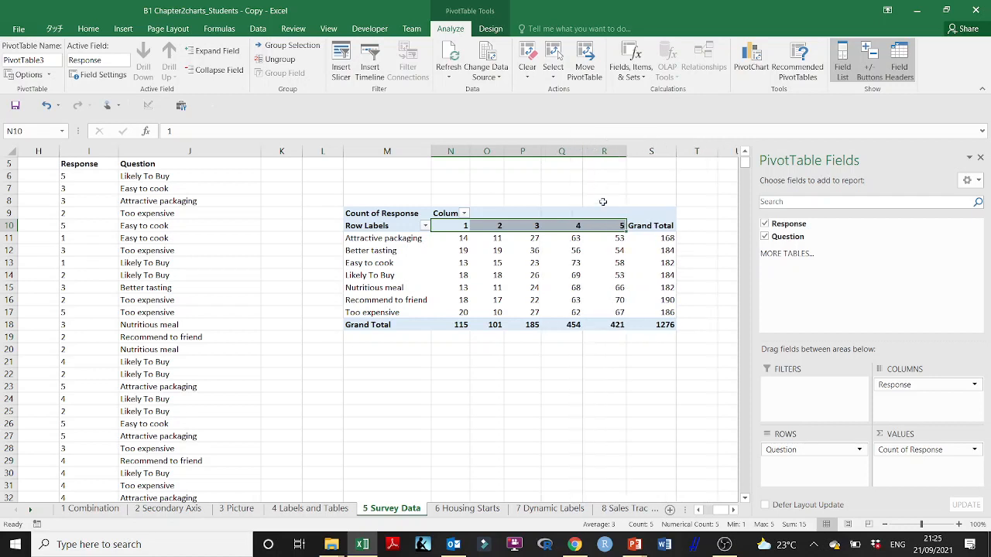
{"action": "left_click_drag", "start_coordinate": [609, 225], "coordinate": [456, 326]}
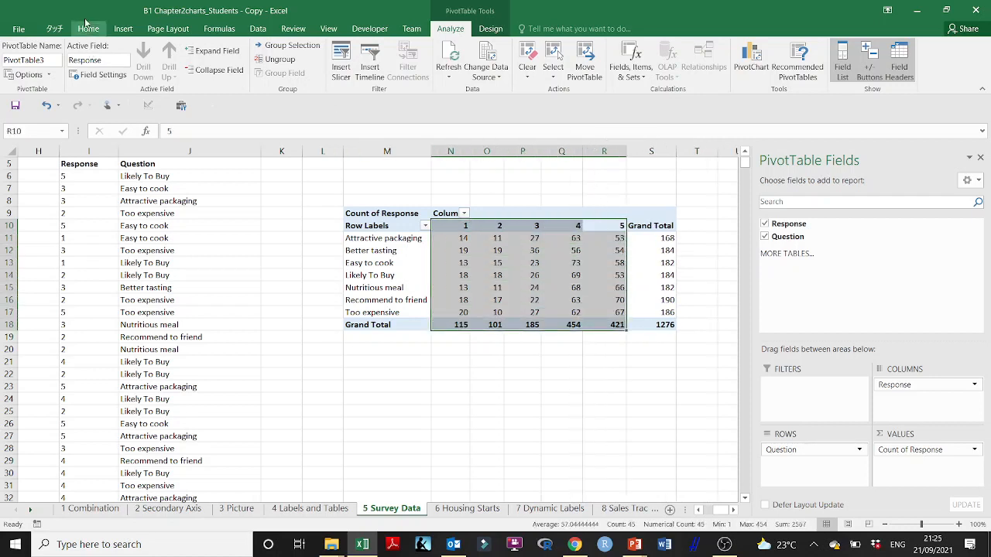
{"action": "left_click", "coordinate": [89, 29]}
{"action": "left_click", "coordinate": [240, 70]}
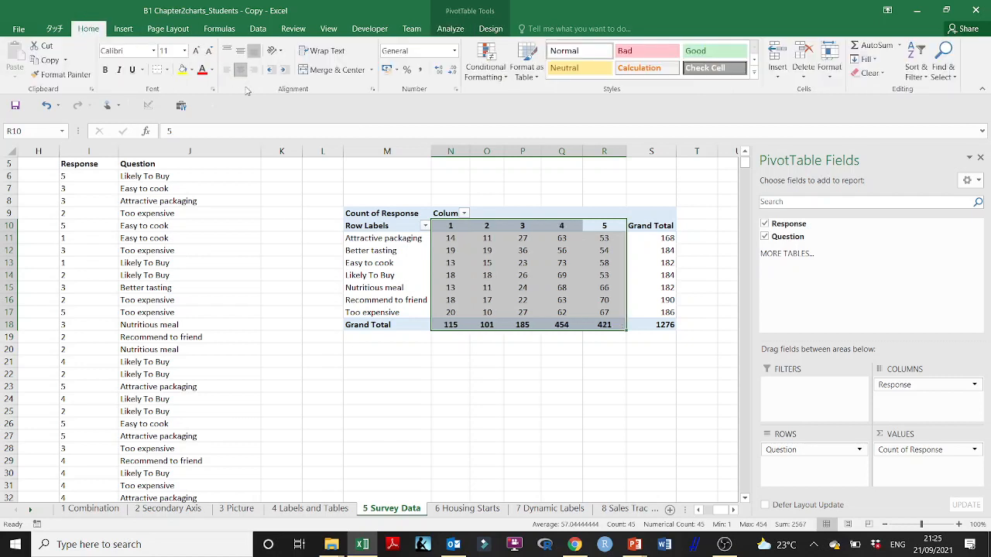
{"action": "left_click", "coordinate": [505, 377]}
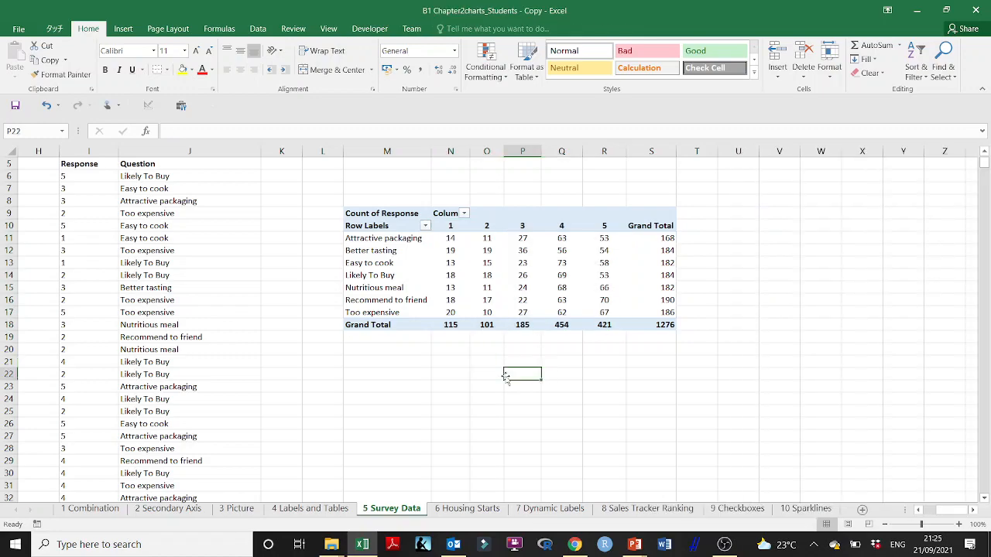
{"action": "left_click", "coordinate": [486, 262]}
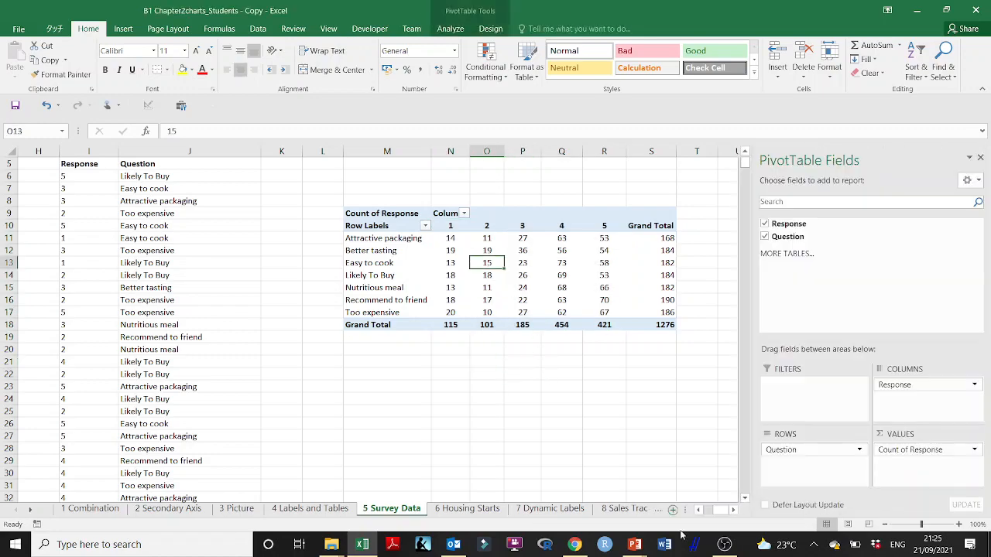
- Switch to the PowerPoint presentation to reread slide 23 on creating the PivotChart, and return to Excel
{"action": "left_click", "coordinate": [635, 546]}
{"action": "left_click", "coordinate": [570, 489]}
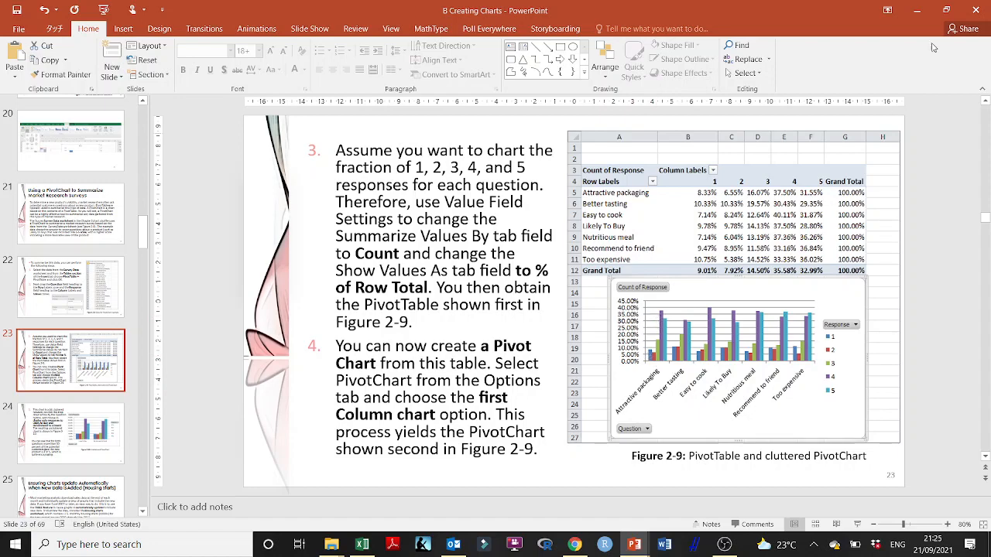
{"action": "left_click", "coordinate": [917, 10]}
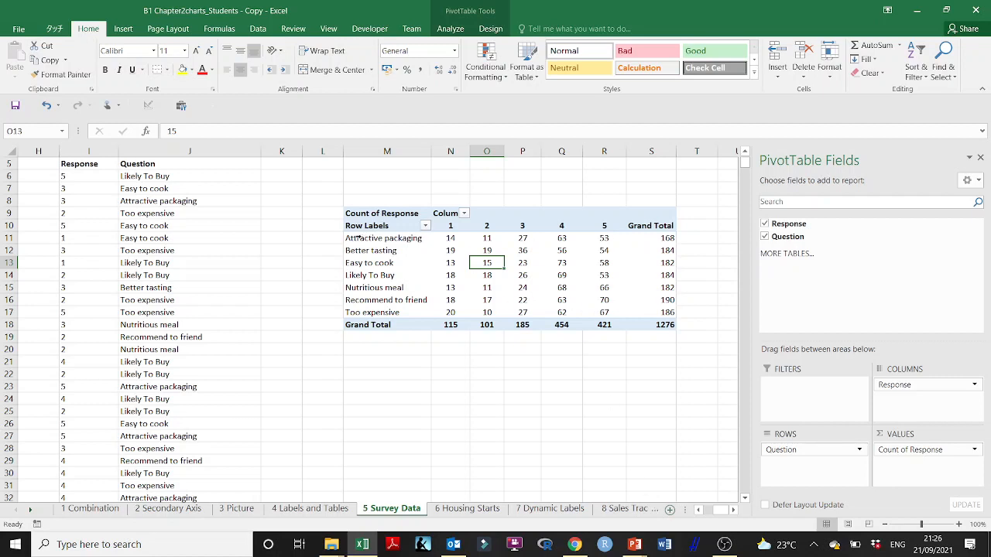
- Insert a Clustered Column PivotChart based on the survey response PivotTable, and close the field list
{"action": "left_click_drag", "start_coordinate": [359, 225], "coordinate": [611, 282]}
{"action": "left_click", "coordinate": [486, 262]}
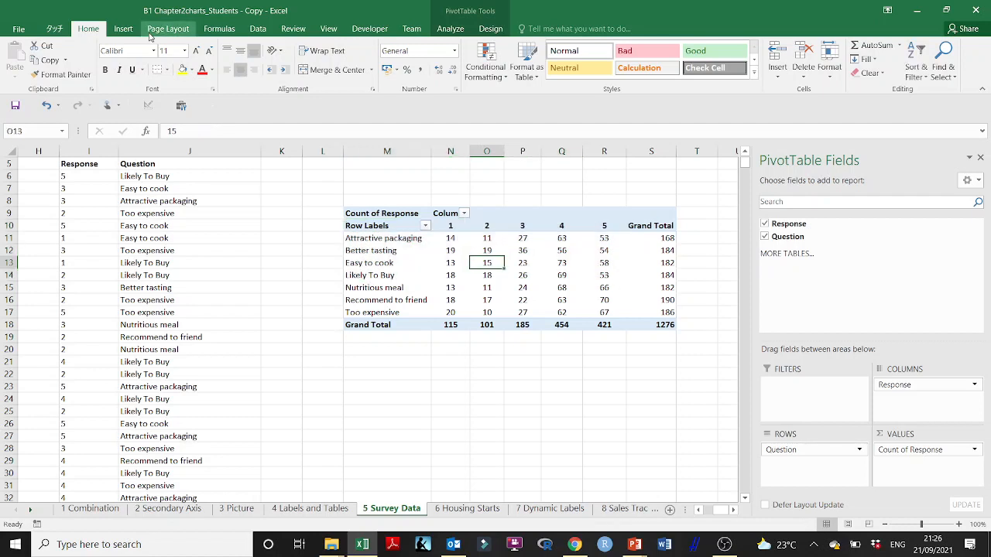
{"action": "left_click", "coordinate": [123, 29]}
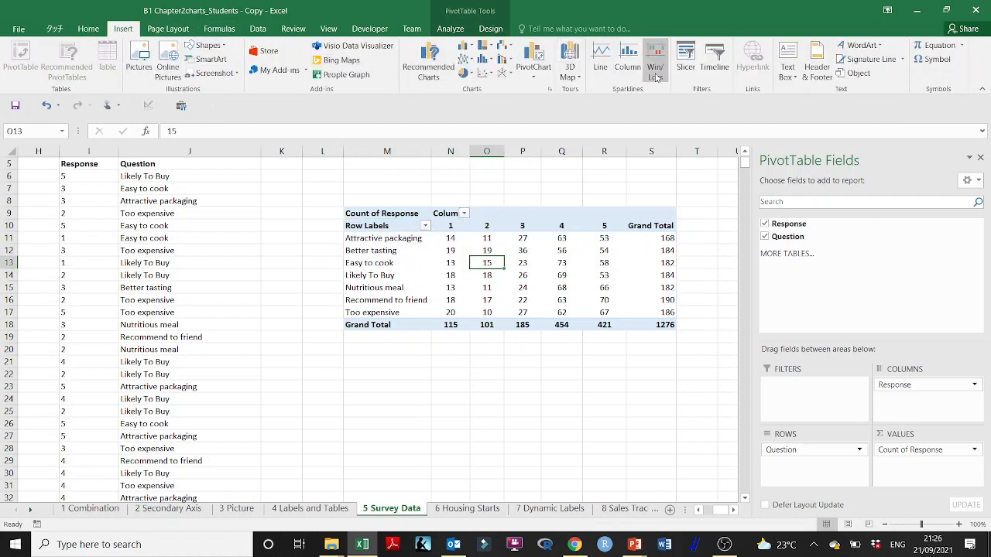
{"action": "left_click", "coordinate": [530, 78]}
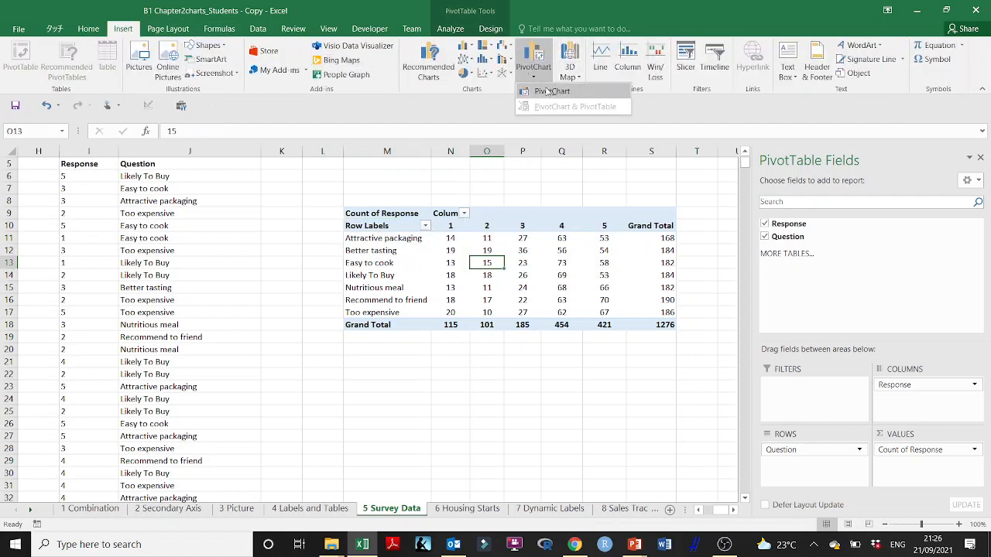
{"action": "left_click", "coordinate": [550, 91]}
{"action": "mouse_move", "coordinate": [665, 236]}
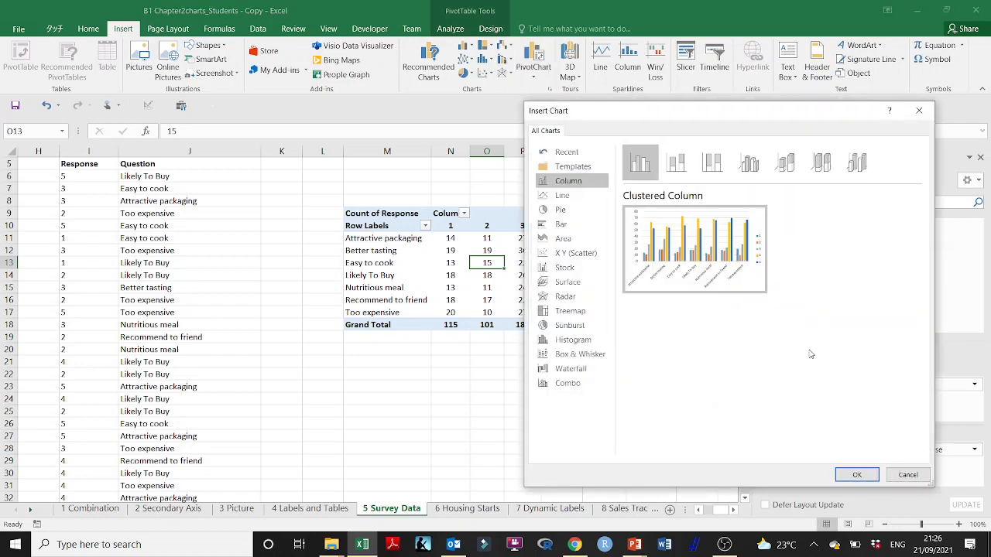
{"action": "left_click", "coordinate": [853, 475]}
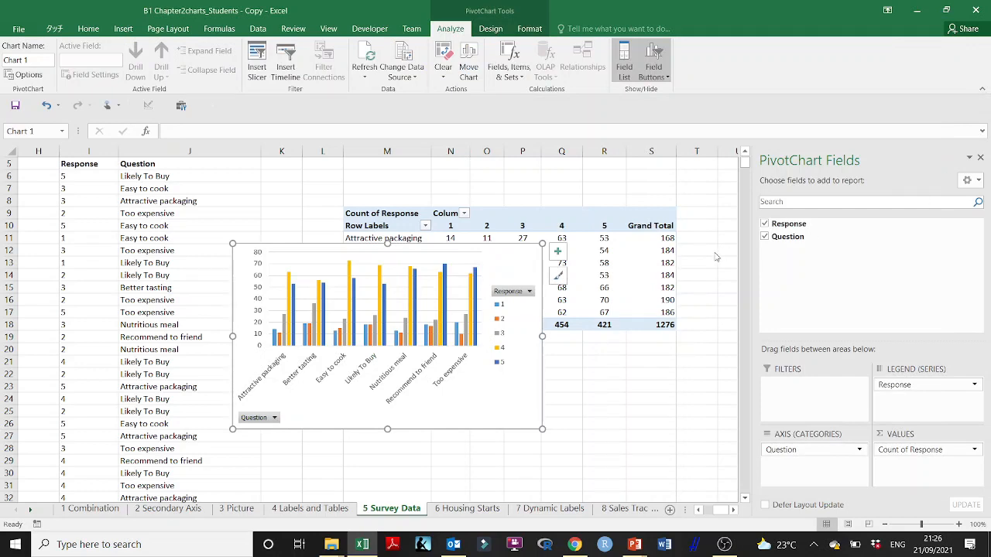
{"action": "left_click", "coordinate": [980, 158]}
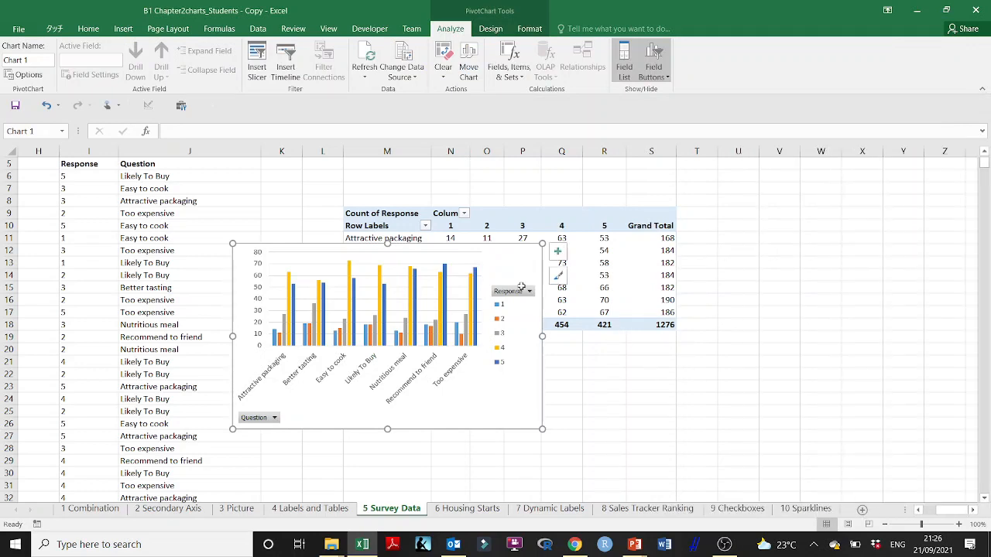
- Place the PivotChart just below the PivotTable and enlarge it to span about columns L to W and rows 19 to 44
{"action": "left_click_drag", "start_coordinate": [350, 247], "coordinate": [447, 306]}
{"action": "scroll", "coordinate": [447, 306], "scroll_direction": "down", "scroll_amount": 4}
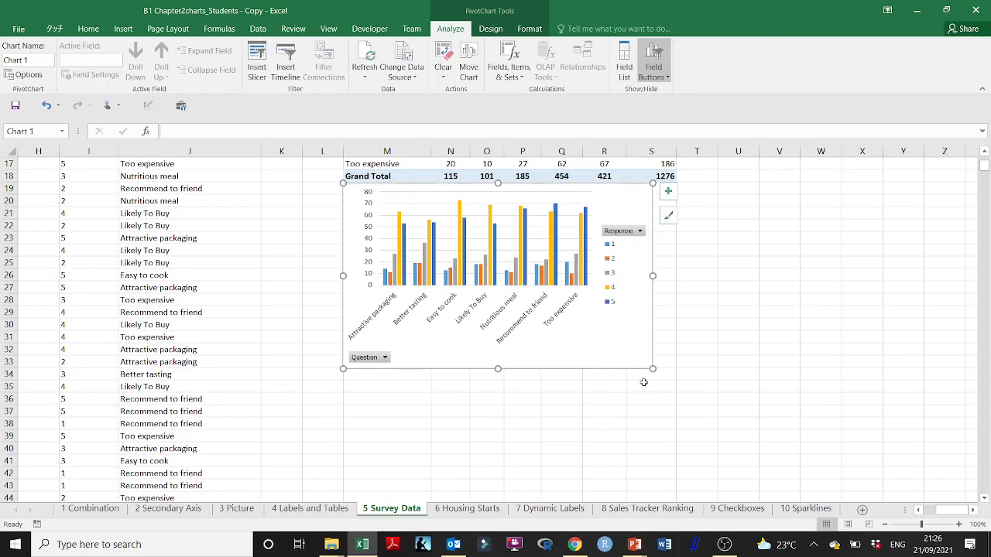
{"action": "left_click_drag", "start_coordinate": [653, 368], "coordinate": [856, 488]}
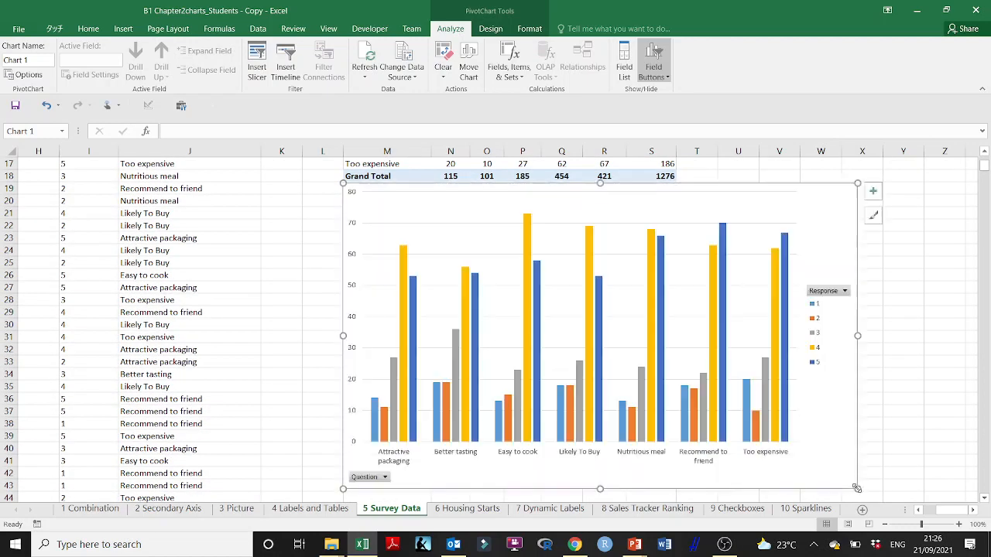
{"action": "left_click_drag", "start_coordinate": [679, 185], "coordinate": [659, 191]}
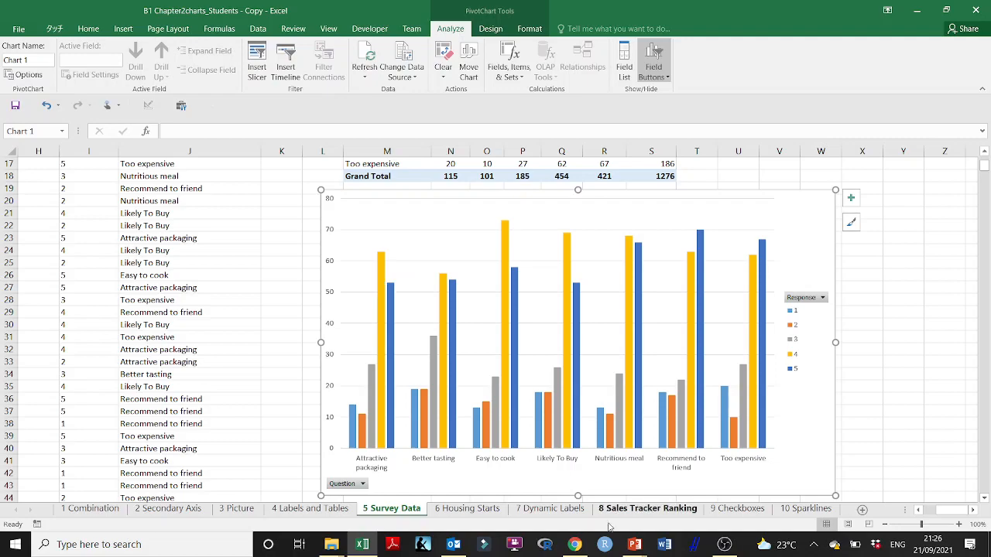
- Switch to the PowerPoint presentation and show slide 21 on using a PivotChart to summarize market research surveys
{"action": "left_click", "coordinate": [712, 481]}
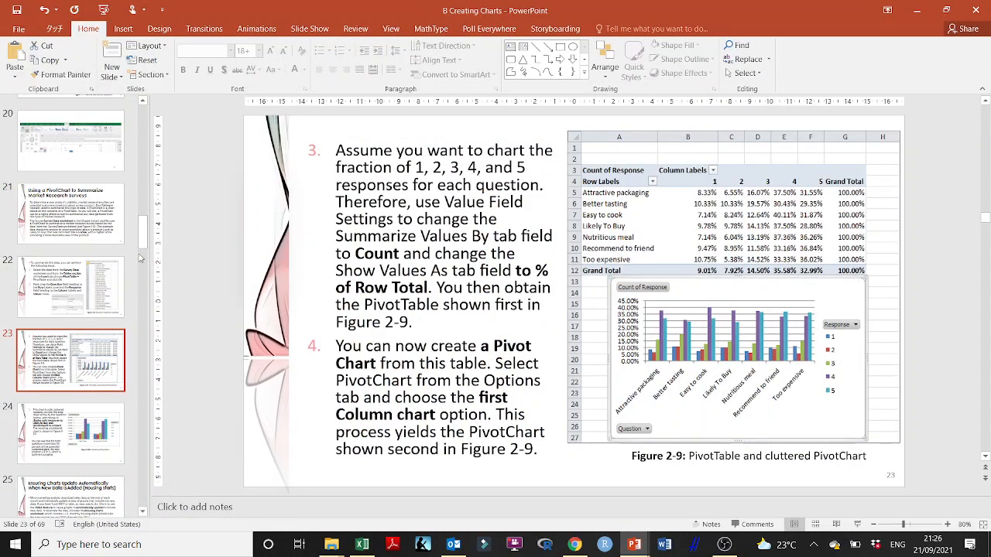
{"action": "left_click", "coordinate": [94, 270]}
{"action": "left_click", "coordinate": [75, 228]}
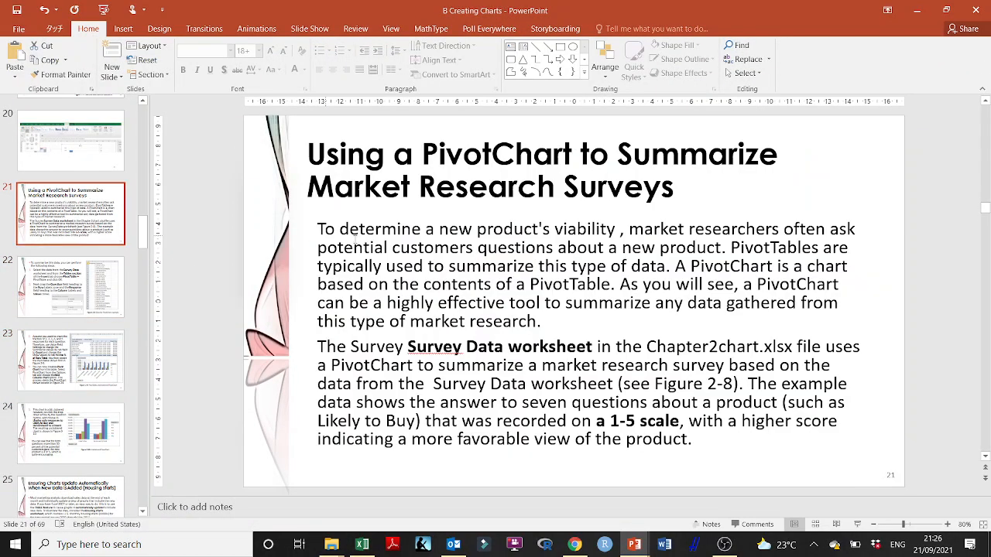
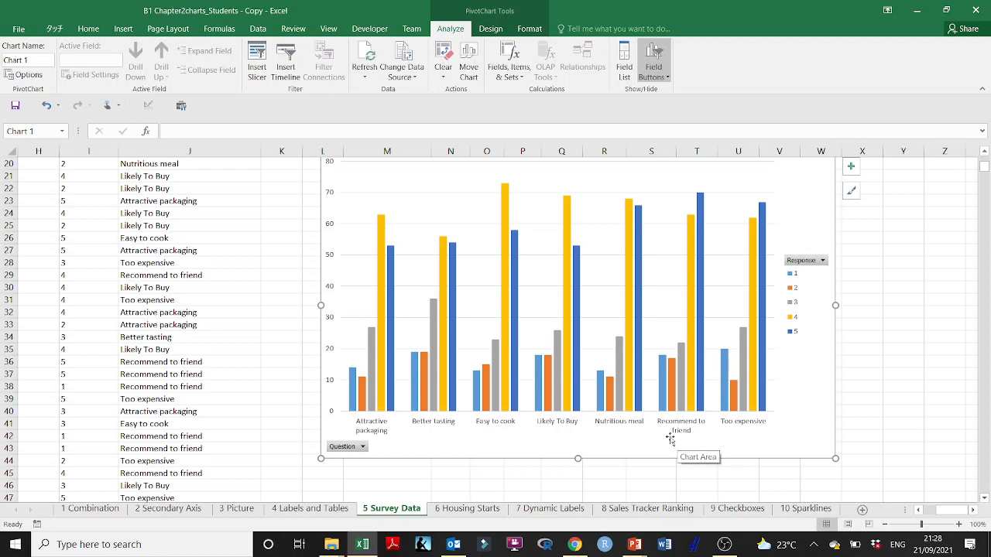
- Switch to the PowerPoint presentation to read slides 23 and 24 on decluttering the PivotChart, and return to Excel
{"action": "mouse_move", "coordinate": [635, 544]}
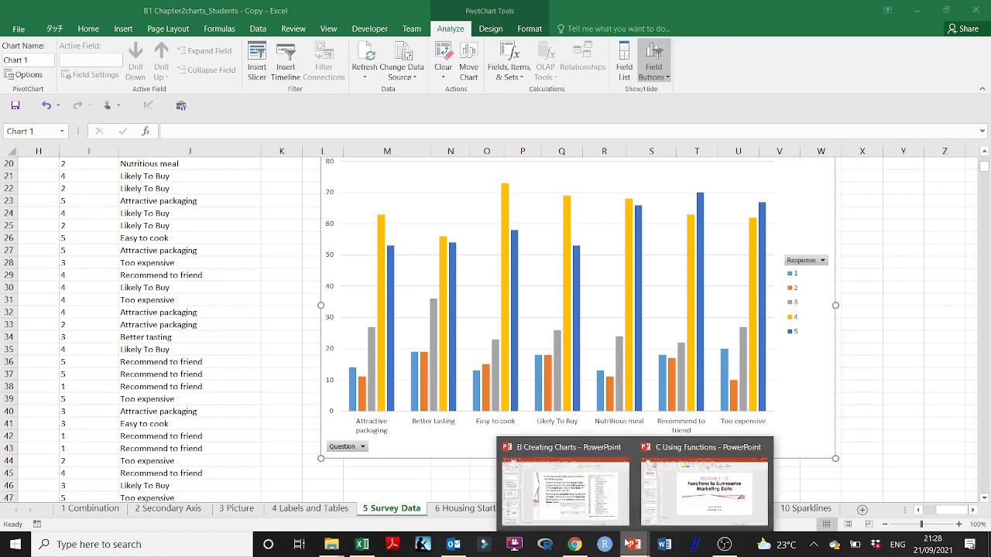
{"action": "left_click", "coordinate": [576, 517]}
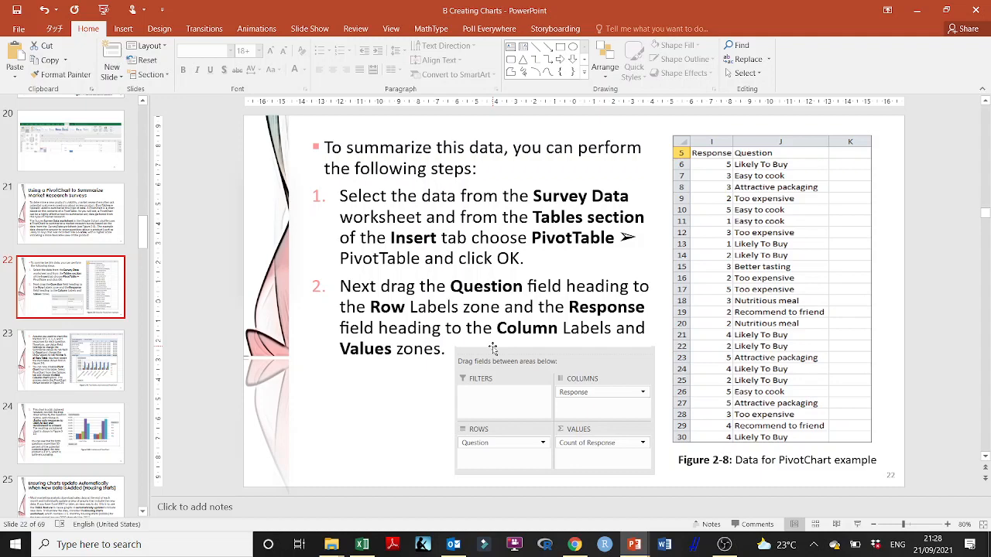
{"action": "left_click", "coordinate": [78, 356]}
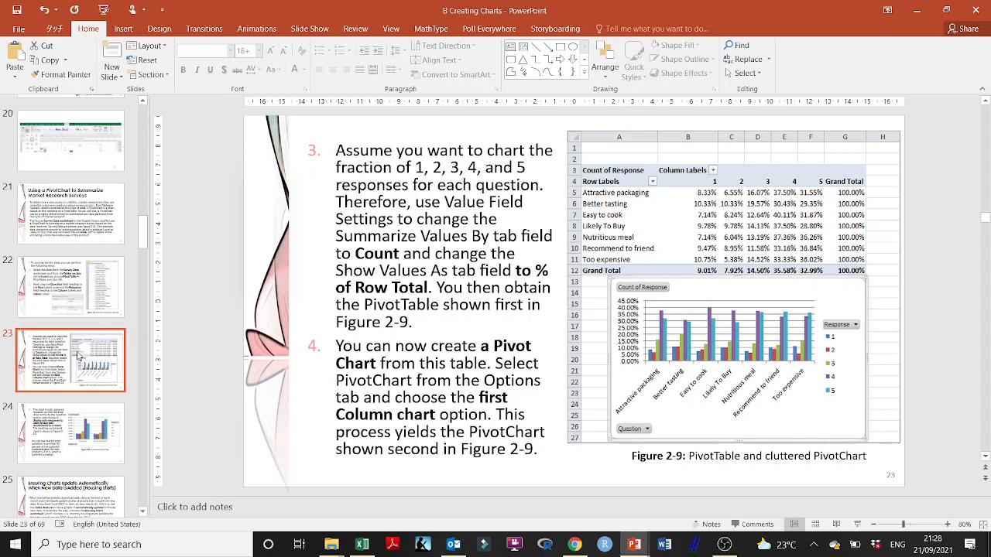
{"action": "left_click", "coordinate": [31, 422]}
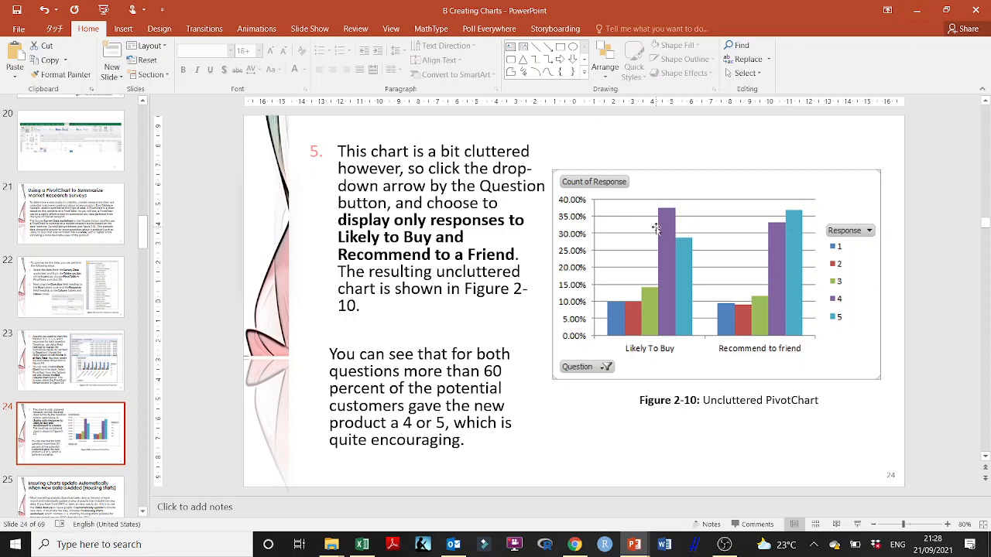
{"action": "left_click", "coordinate": [919, 8]}
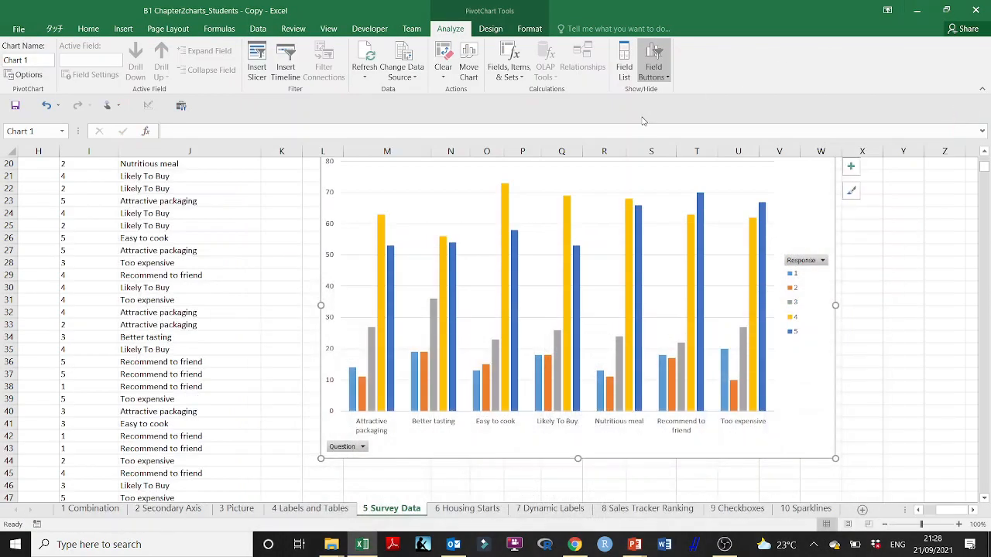
- Try to filter the PivotChart's Question field to show only Likely To Buy and Recommend to friend
{"action": "left_click", "coordinate": [363, 447]}
{"action": "left_click", "coordinate": [228, 331]}
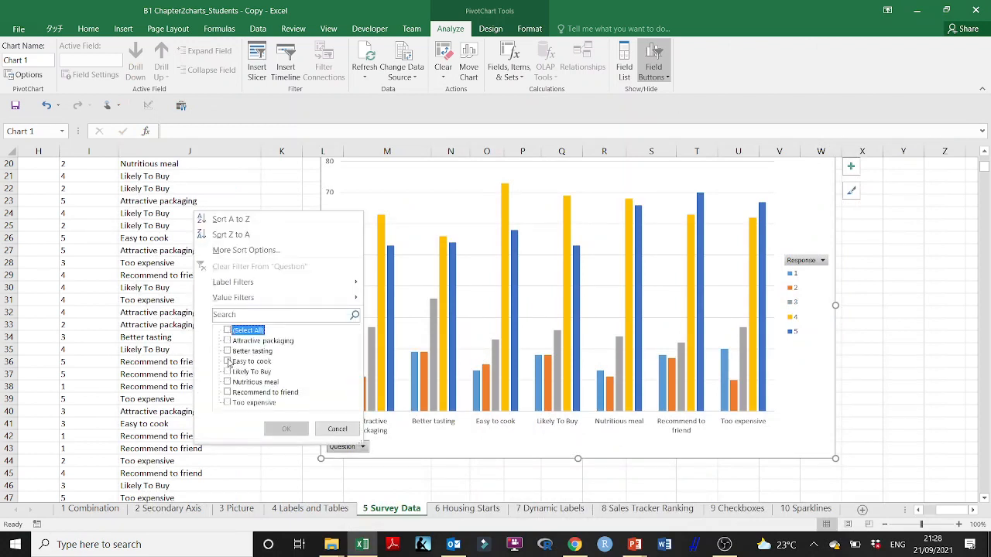
{"action": "left_click", "coordinate": [228, 372]}
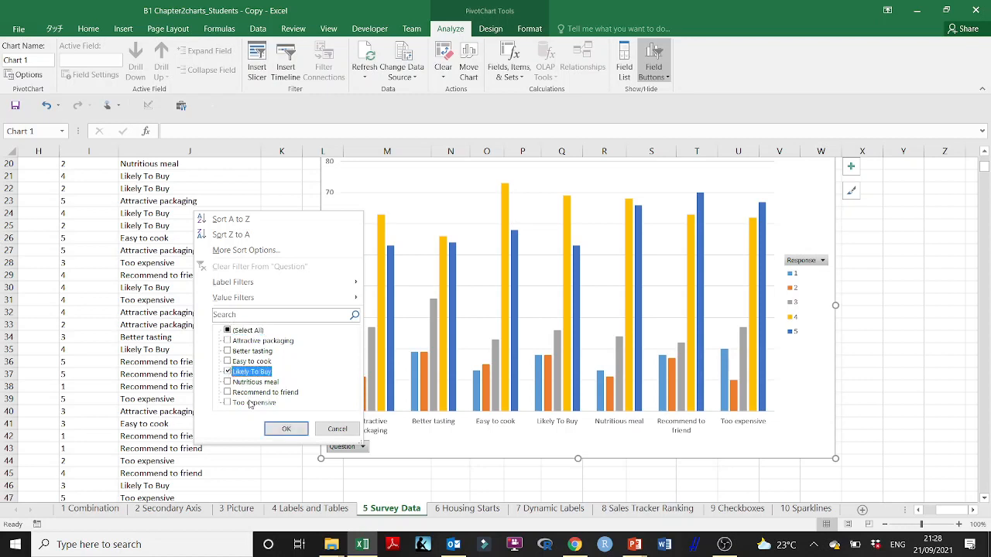
{"action": "left_click", "coordinate": [227, 392]}
{"action": "left_click", "coordinate": [286, 429]}
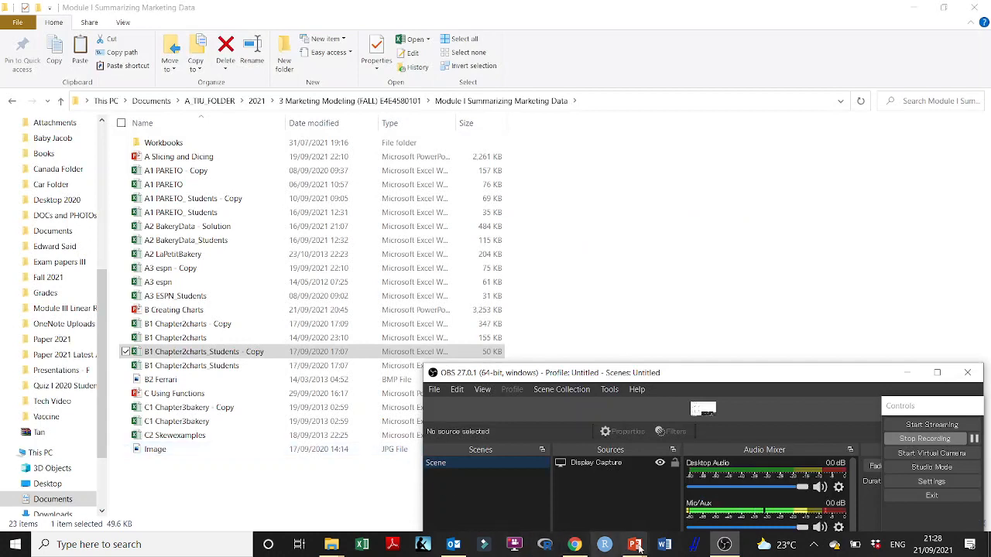
- Restart Excel and reopen the recent workbook B1 Chapter2charts_Students - Copy, updating its external links
{"action": "left_click", "coordinate": [362, 546]}
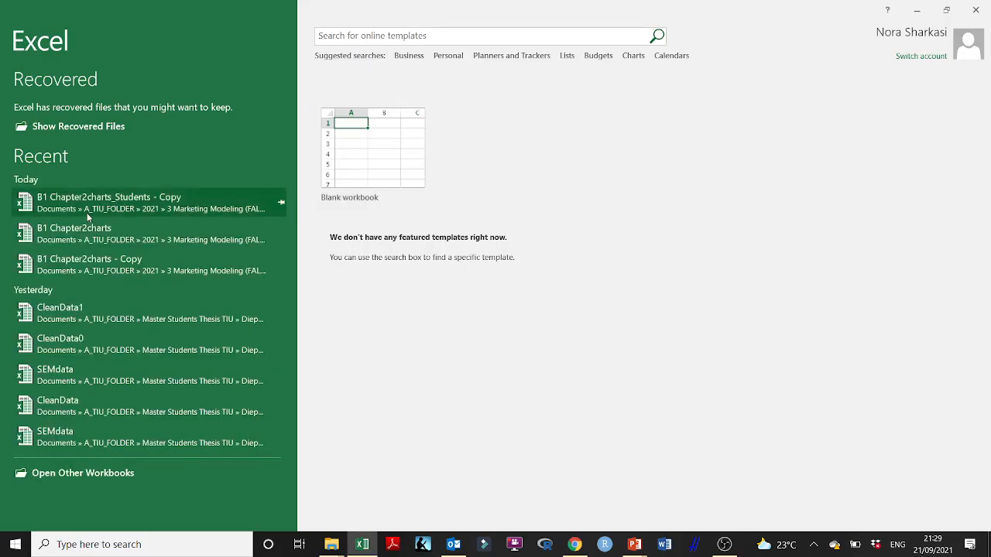
{"action": "left_click", "coordinate": [108, 201]}
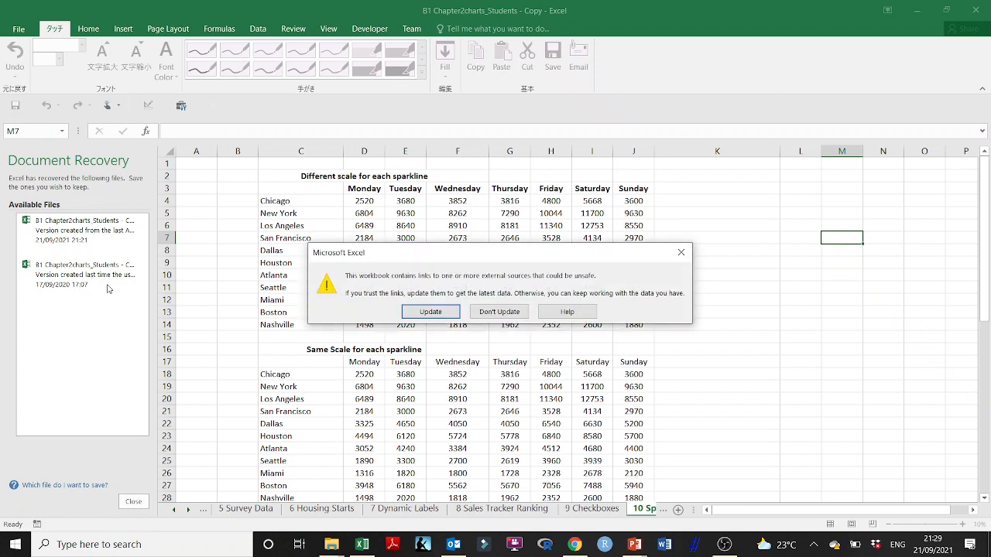
{"action": "left_click", "coordinate": [418, 305]}
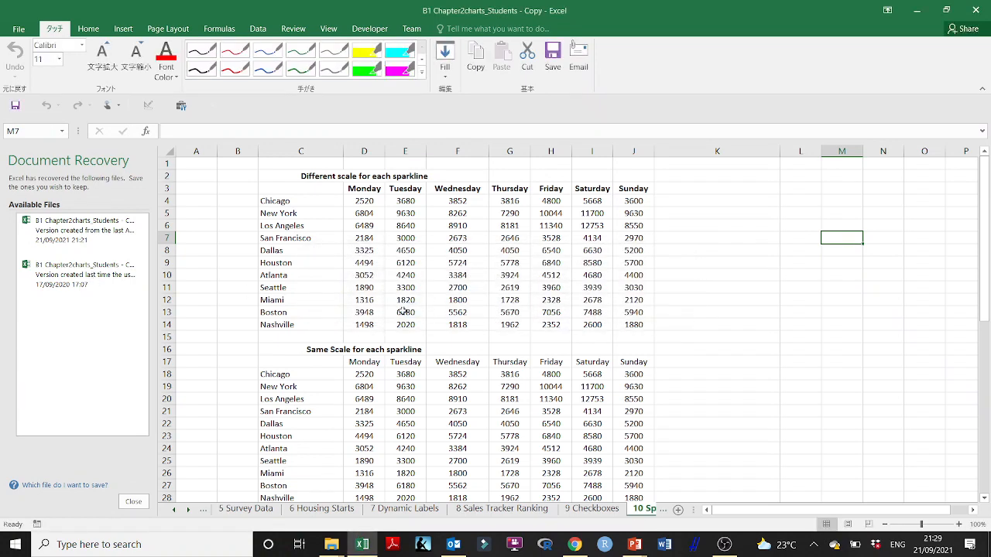
- Compare the recovered workbook versions, keep the autosaved one on its 5 Survey Data sheet, and close the document recovery list
{"action": "left_click", "coordinate": [89, 284]}
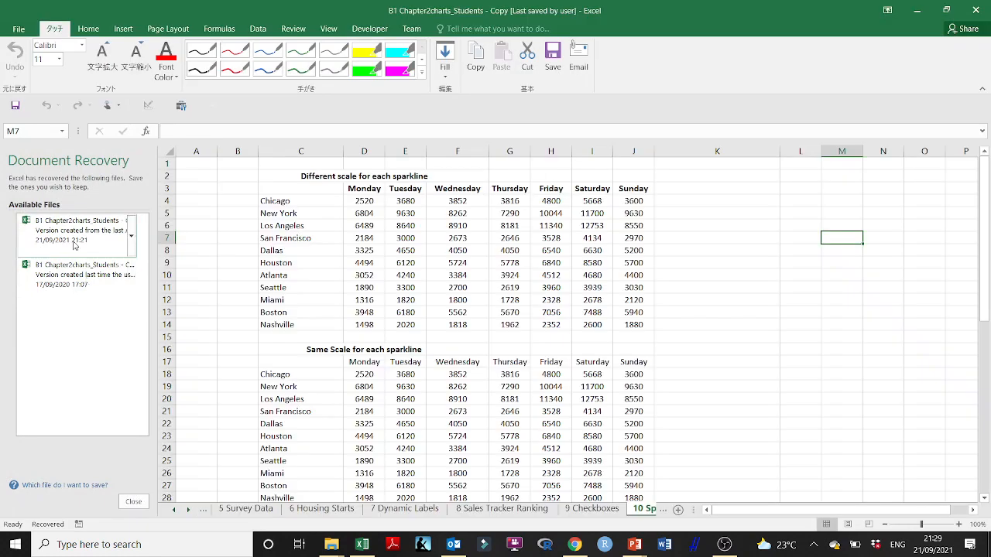
{"action": "left_click", "coordinate": [74, 242]}
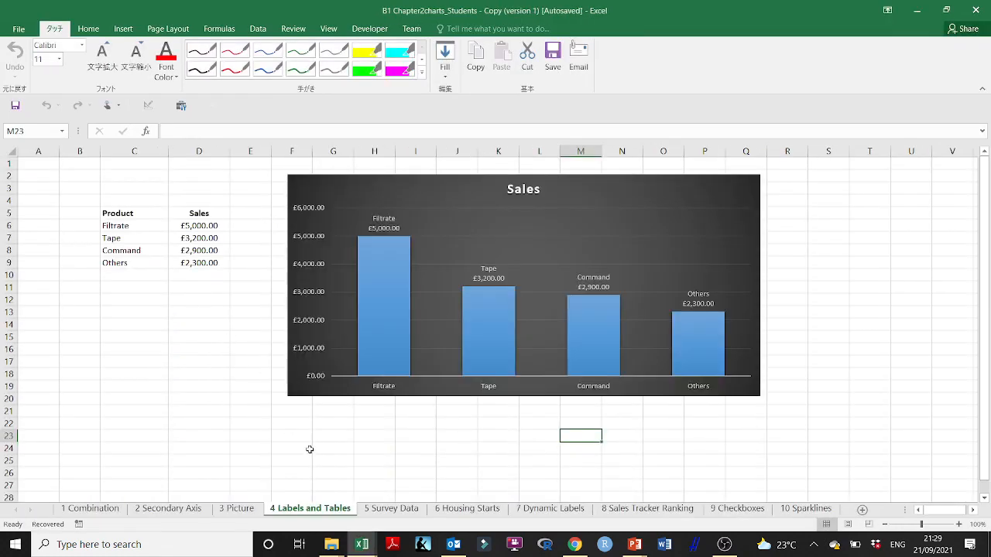
{"action": "left_click", "coordinate": [390, 509]}
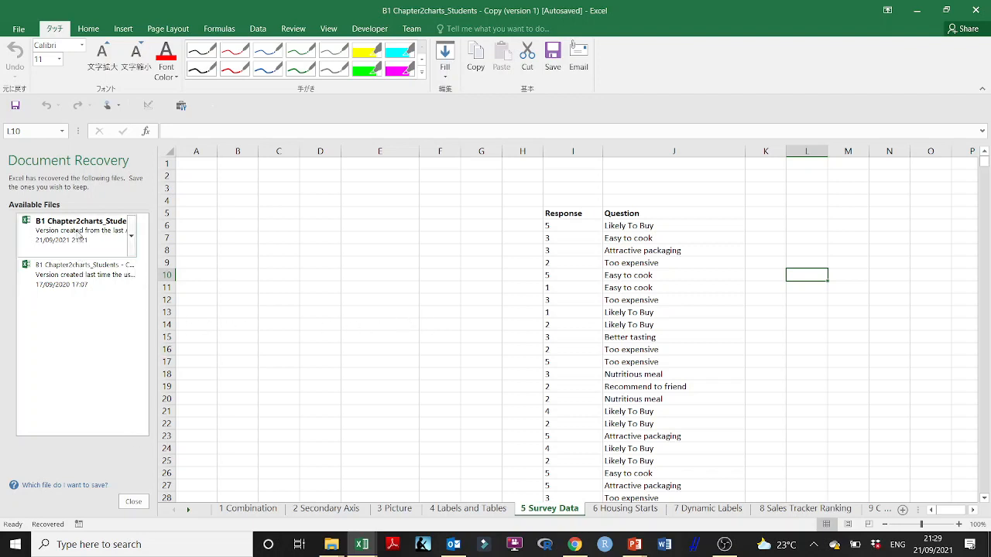
{"action": "left_click", "coordinate": [88, 271]}
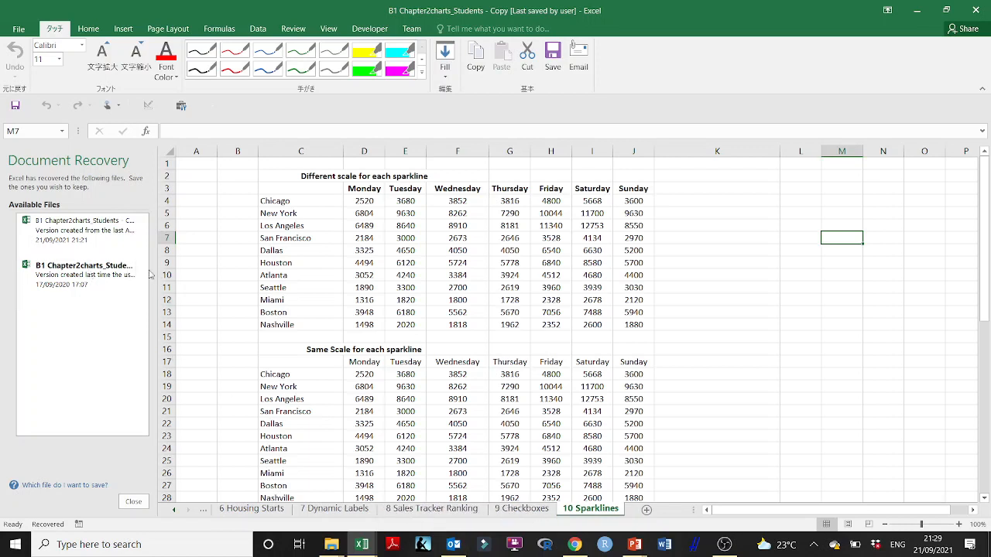
{"action": "left_click", "coordinate": [107, 246]}
{"action": "left_click", "coordinate": [576, 351]}
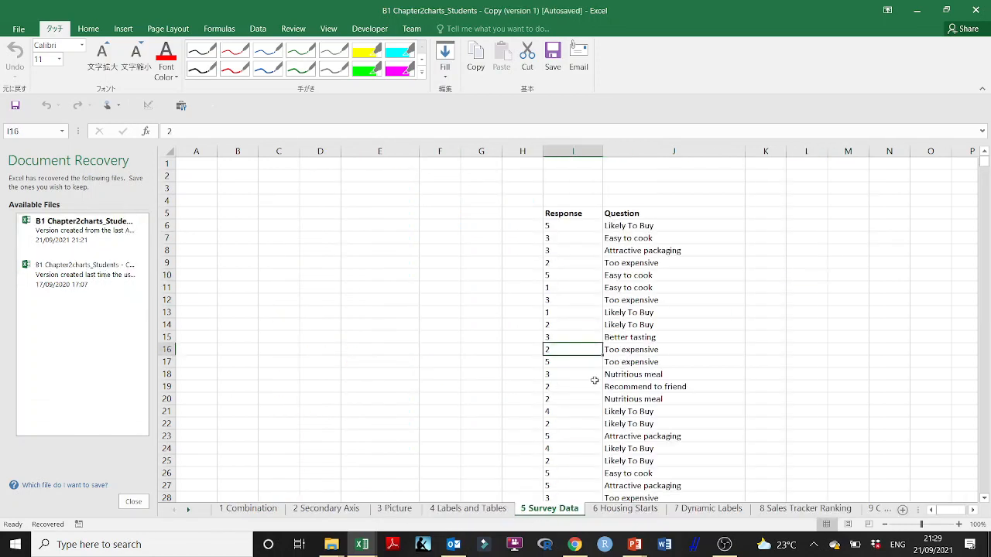
{"action": "left_click", "coordinate": [135, 502]}
- Create a PivotTable from the survey data range I5:J1281, placed at cell L7 of the existing 5 Survey Data worksheet
{"action": "scroll", "coordinate": [605, 325], "scroll_direction": "down", "scroll_amount": 2}
{"action": "scroll", "coordinate": [605, 325], "scroll_direction": "right", "scroll_amount": 3}
{"action": "scroll", "coordinate": [557, 317], "scroll_direction": "up", "scroll_amount": 2}
{"action": "scroll", "coordinate": [558, 317], "scroll_direction": "left", "scroll_amount": 1}
{"action": "left_click", "coordinate": [334, 212]}
{"action": "left_click", "coordinate": [124, 29]}
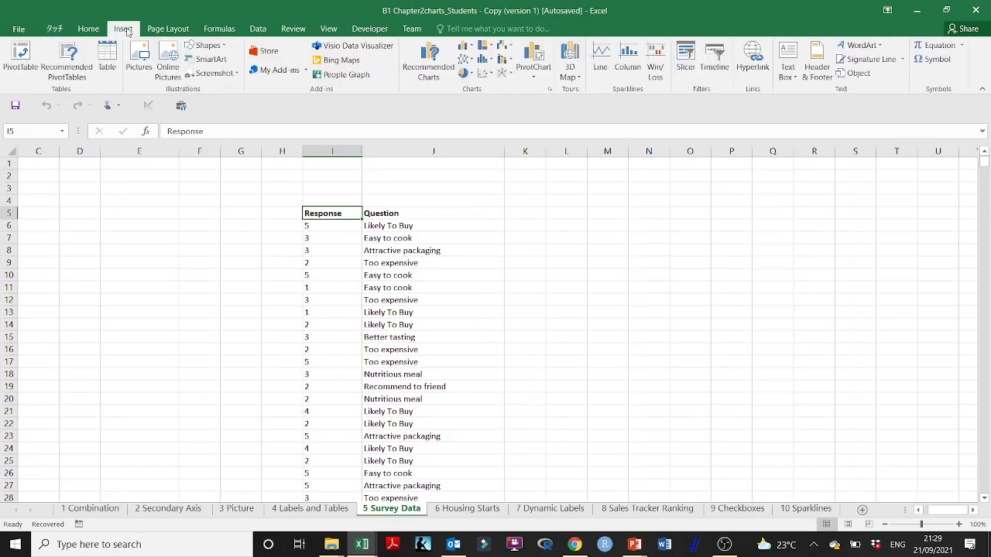
{"action": "left_click", "coordinate": [20, 60]}
{"action": "left_click", "coordinate": [472, 305]}
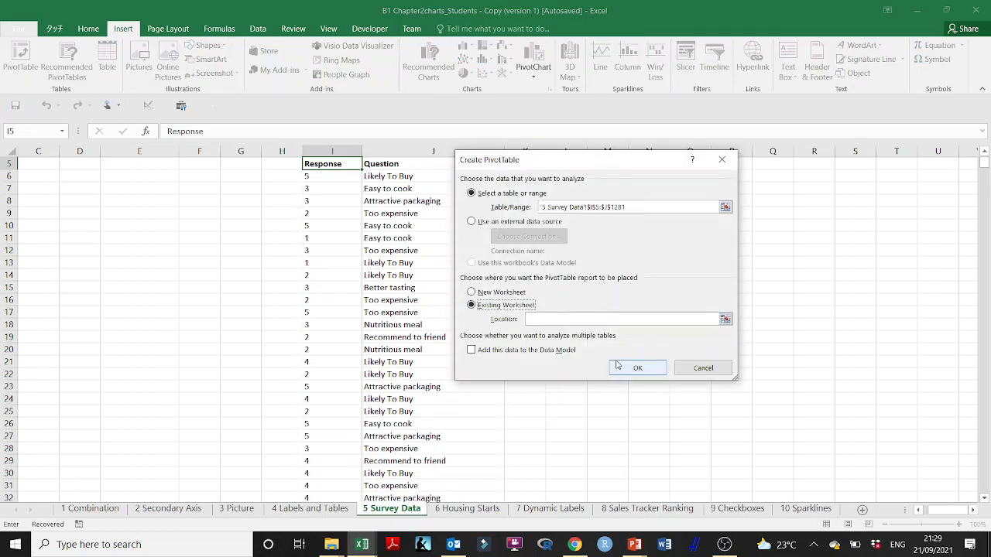
{"action": "scroll", "coordinate": [697, 315], "scroll_direction": "up", "scroll_amount": 2}
{"action": "left_click", "coordinate": [725, 318]}
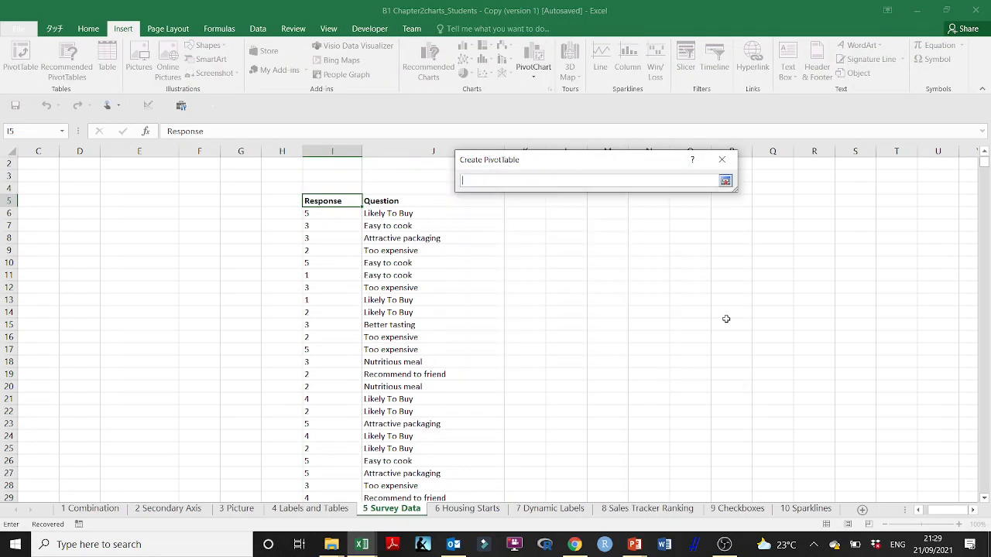
{"action": "left_click", "coordinate": [559, 233]}
{"action": "left_click", "coordinate": [725, 181]}
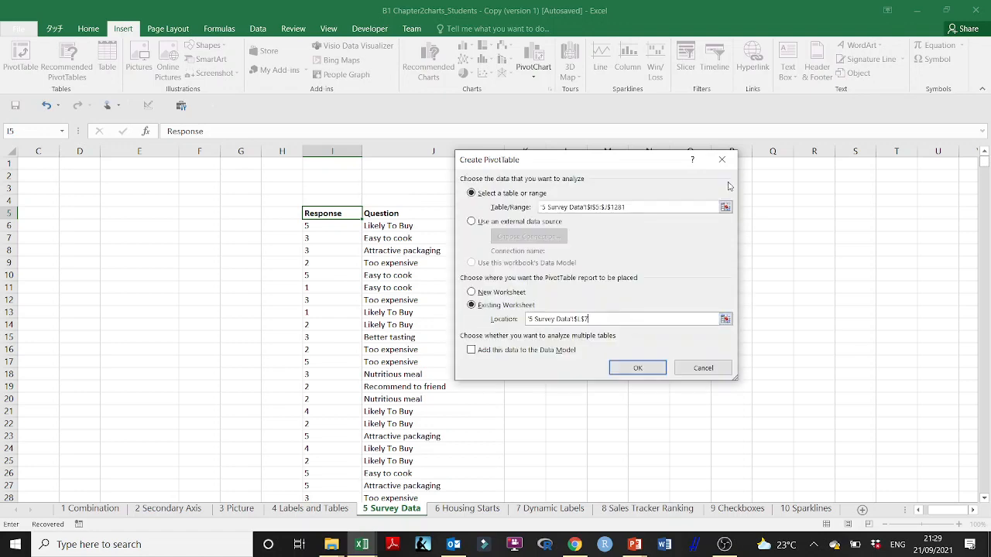
{"action": "left_click", "coordinate": [652, 364]}
- Lay out the PivotTable with Question in rows and Response in columns and values, summarize Response by Count, and close the field list
{"action": "left_click_drag", "start_coordinate": [787, 224], "coordinate": [890, 385]}
{"action": "left_click_drag", "start_coordinate": [774, 241], "coordinate": [814, 464]}
{"action": "left_click_drag", "start_coordinate": [787, 224], "coordinate": [938, 456]}
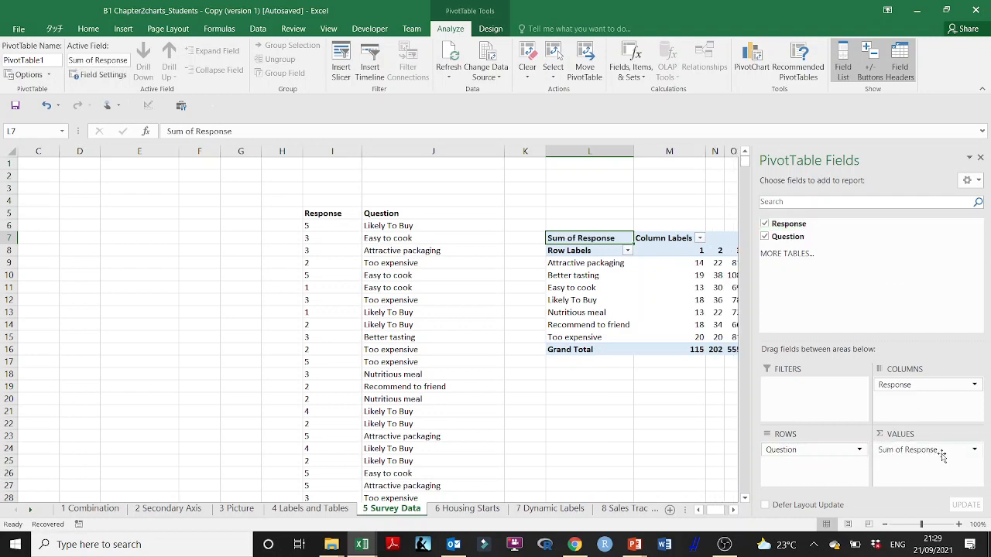
{"action": "left_click", "coordinate": [973, 449]}
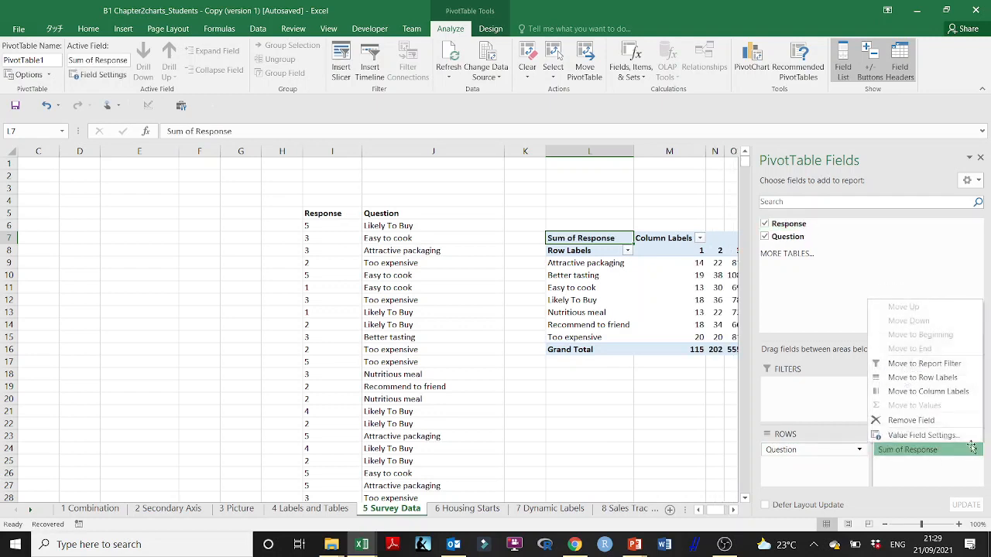
{"action": "left_click", "coordinate": [933, 435]}
{"action": "left_click", "coordinate": [495, 287]}
{"action": "left_click", "coordinate": [624, 359]}
{"action": "left_click", "coordinate": [982, 158]}
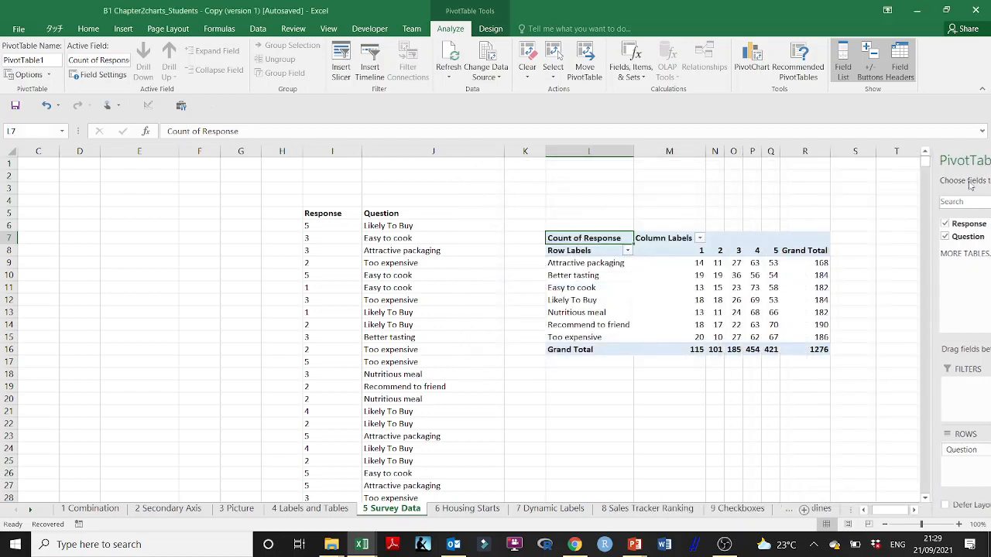
- Insert a Clustered Column PivotChart from the response PivotTable and enlarge it to span about columns J to T and rows 8 to 26
{"action": "left_click", "coordinate": [737, 265]}
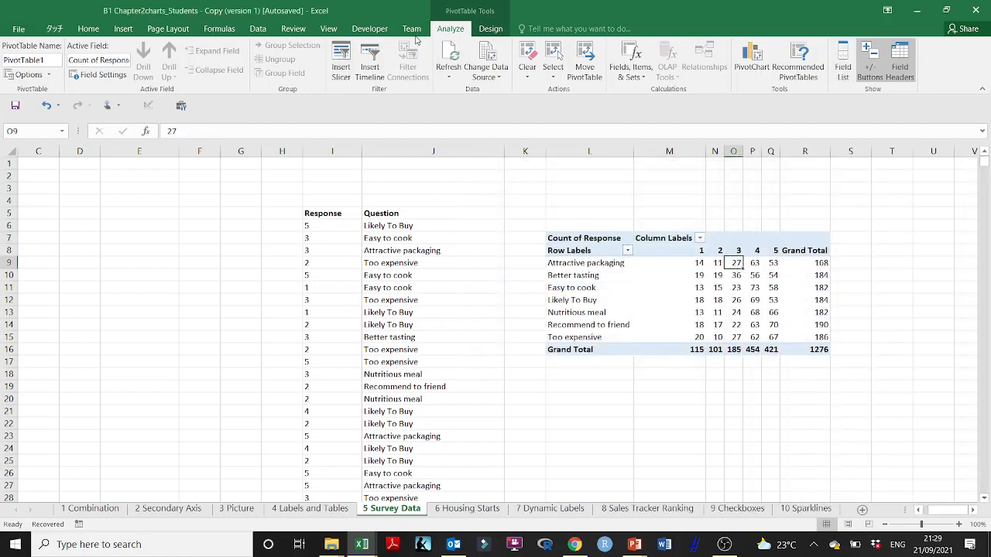
{"action": "left_click", "coordinate": [122, 28]}
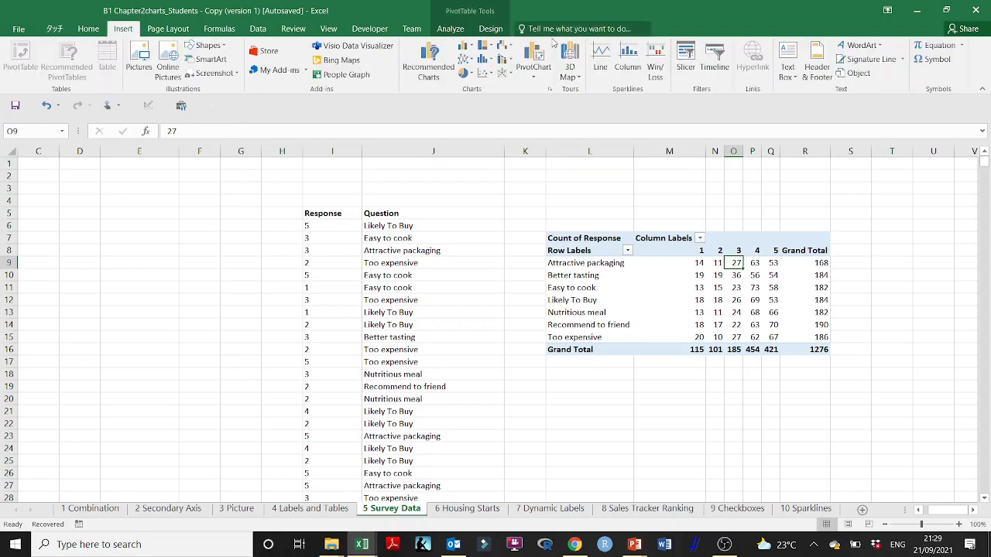
{"action": "left_click", "coordinate": [533, 74]}
{"action": "left_click", "coordinate": [540, 92]}
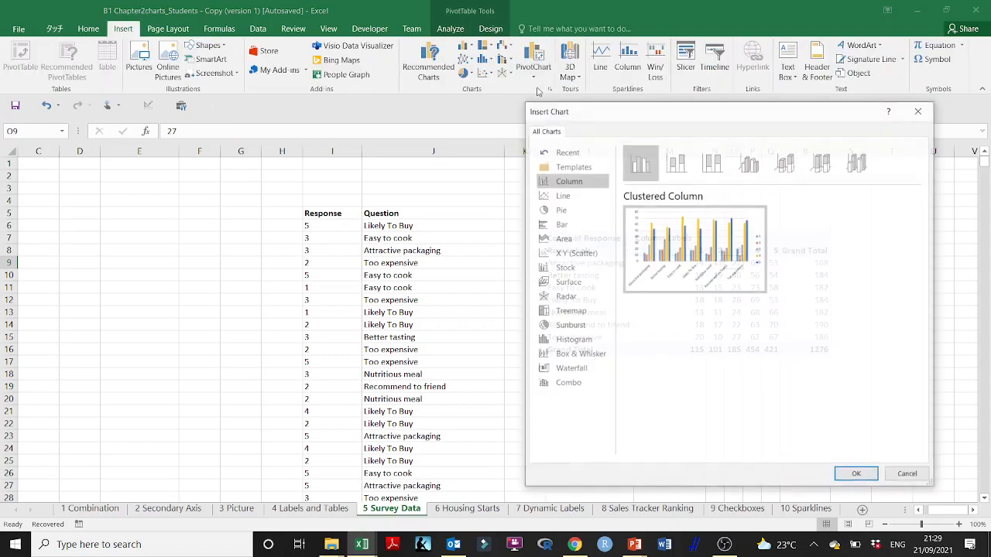
{"action": "left_click", "coordinate": [856, 475]}
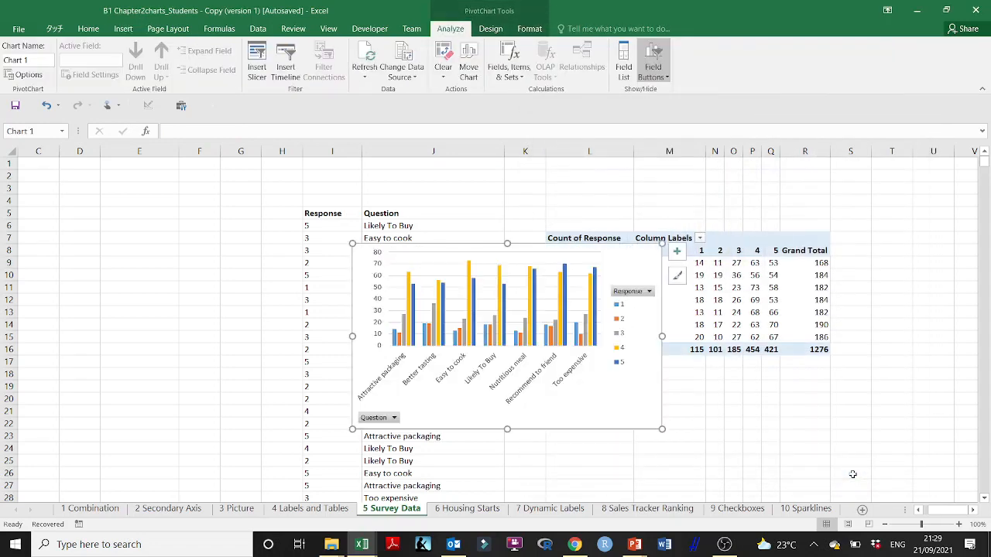
{"action": "left_click_drag", "start_coordinate": [661, 430], "coordinate": [899, 471]}
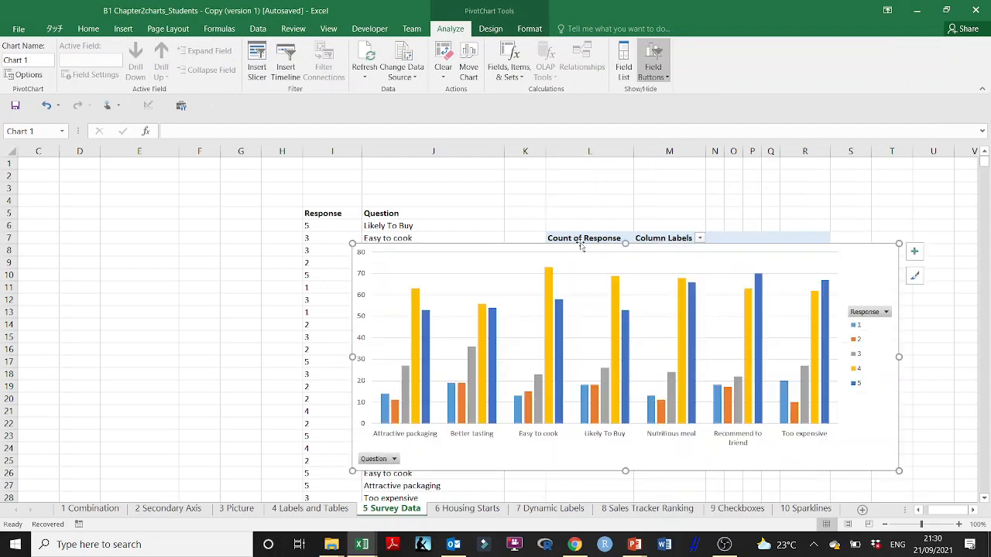
{"action": "scroll", "coordinate": [541, 294], "scroll_direction": "down", "scroll_amount": 2}
{"action": "left_click", "coordinate": [394, 385]}
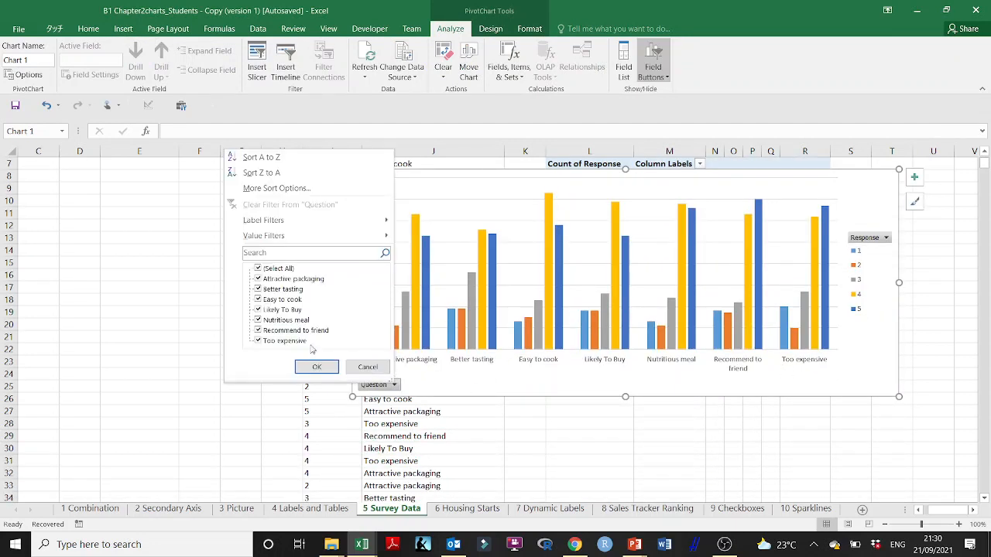
{"action": "left_click", "coordinate": [317, 367]}
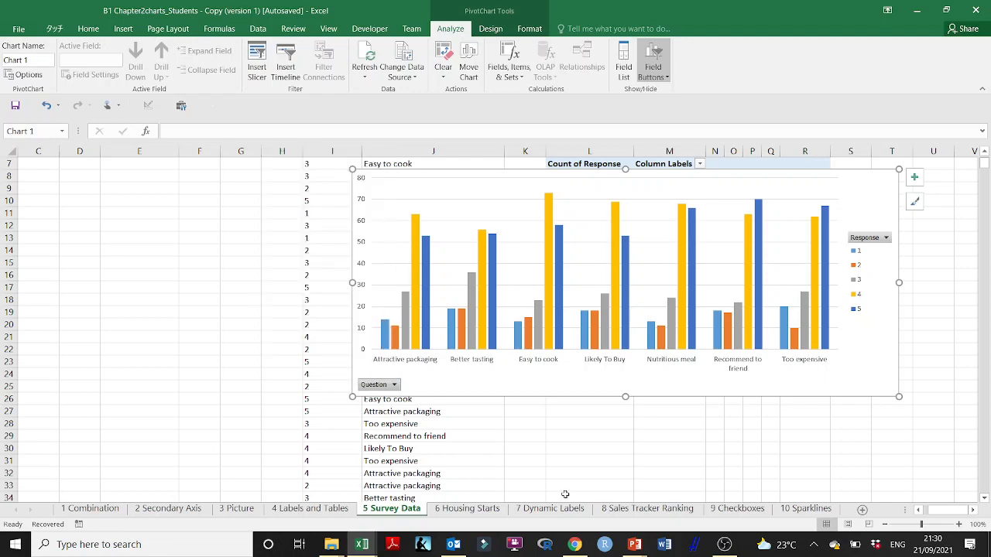
- Save the workbook as B1 Chapter2charts_Students - Copy (Autosaved) in the Module I Summarizing Marketing Data folder
{"action": "left_click", "coordinate": [570, 449]}
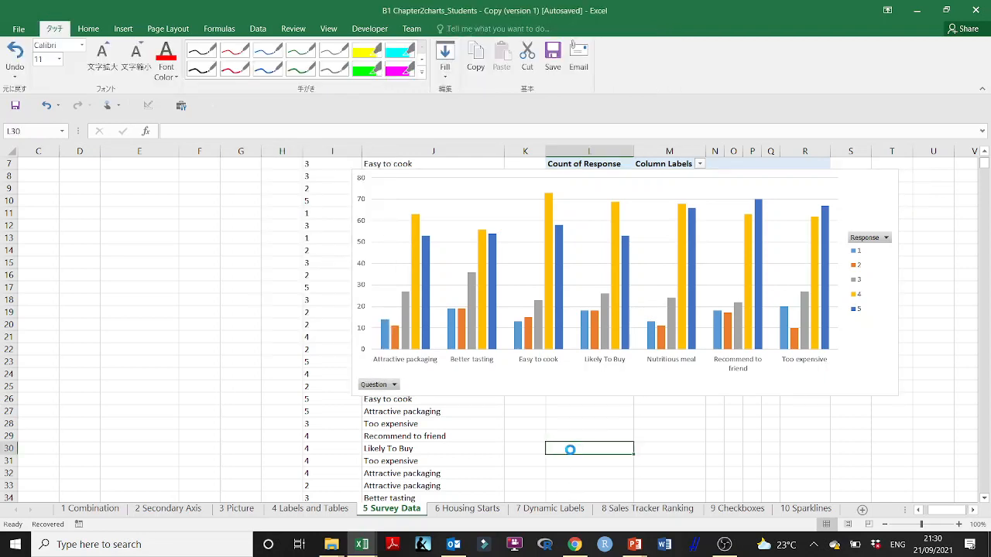
{"action": "key", "text": "ctrl+s"}
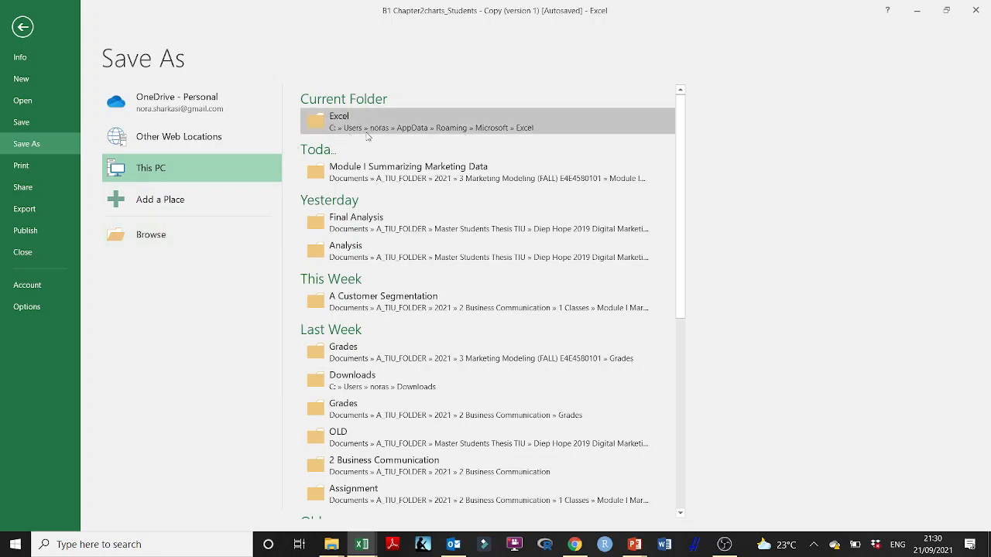
{"action": "left_click", "coordinate": [370, 172]}
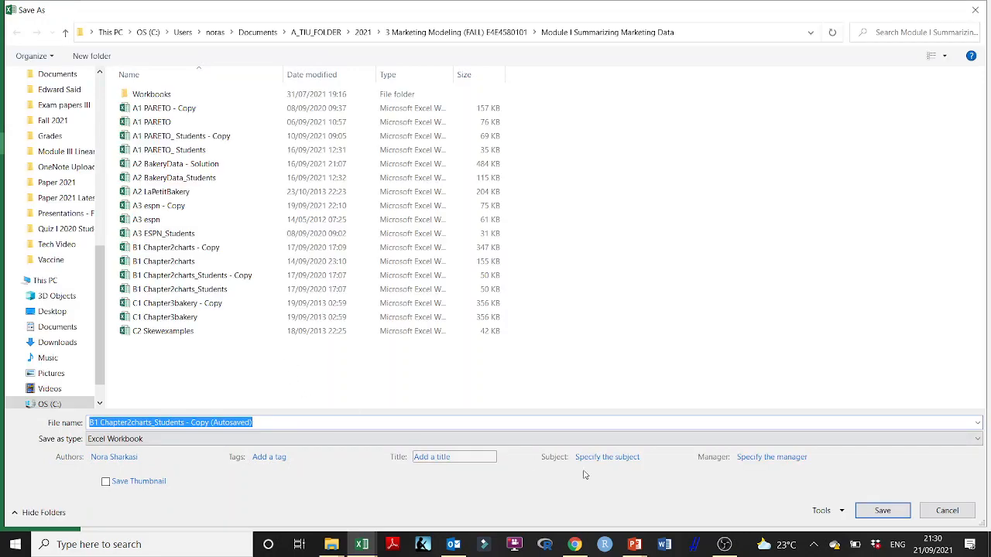
{"action": "left_click", "coordinate": [883, 510]}
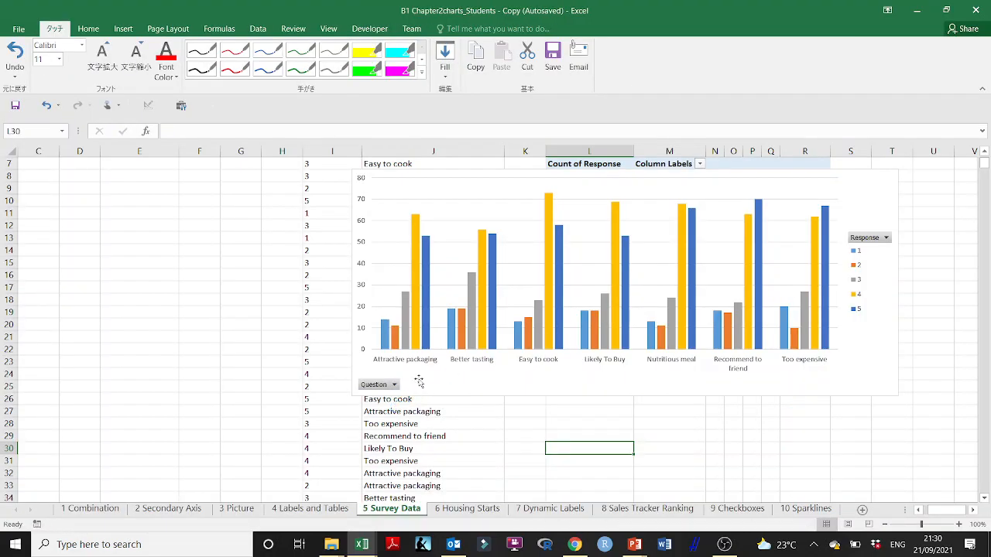
- Try to filter the PivotChart's Question field to show only Likely To Buy
{"action": "left_click", "coordinate": [395, 384]}
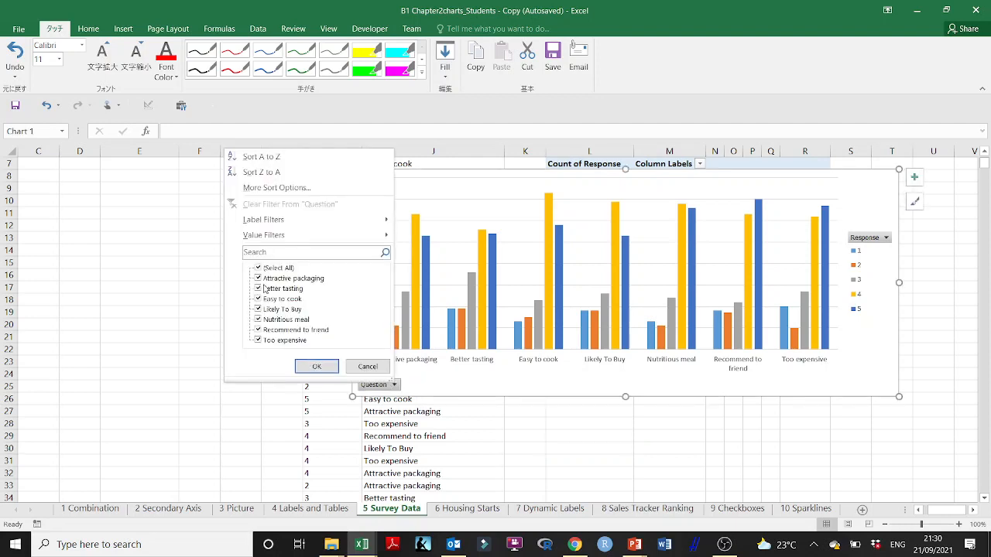
{"action": "left_click", "coordinate": [258, 268]}
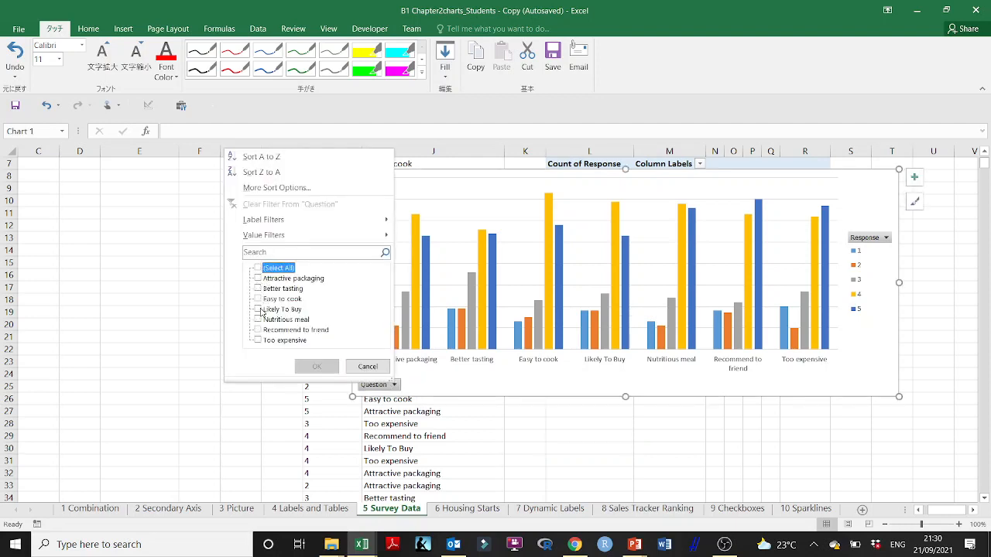
{"action": "left_click", "coordinate": [258, 309]}
{"action": "left_click", "coordinate": [317, 366]}
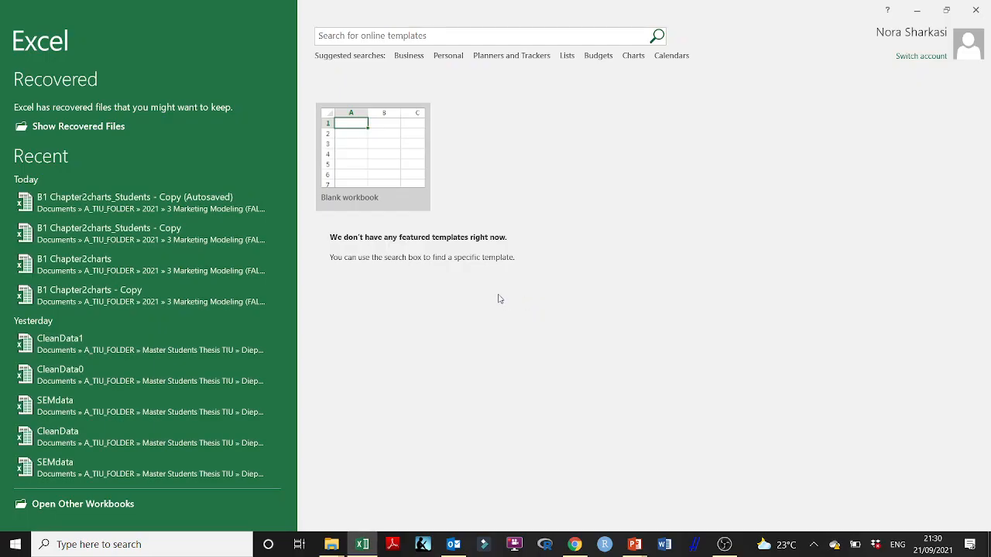
- Reopen the recent workbook B1 Chapter2charts_Students - Copy (Autosaved), enable its content, and dismiss Document Recovery
{"action": "left_click", "coordinate": [87, 207]}
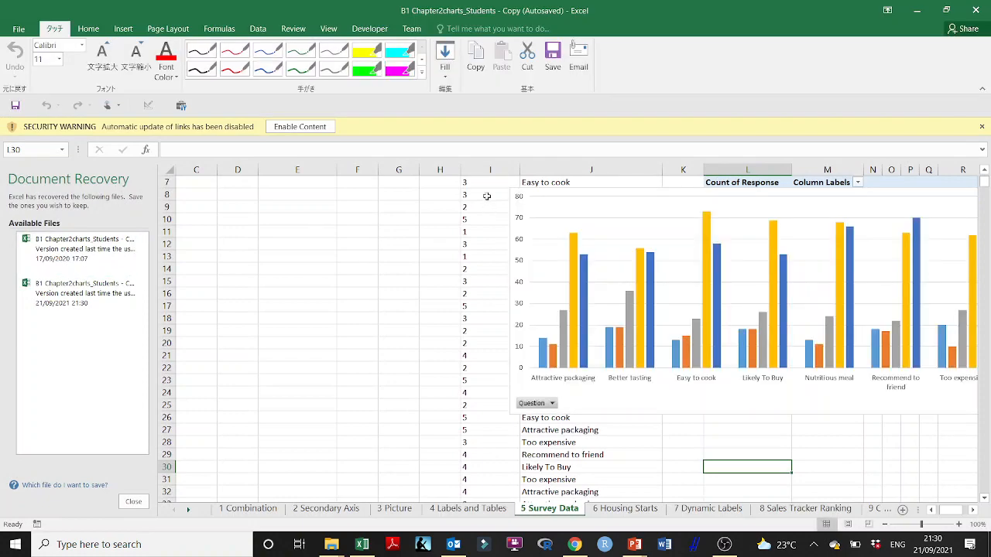
{"action": "left_click", "coordinate": [300, 126]}
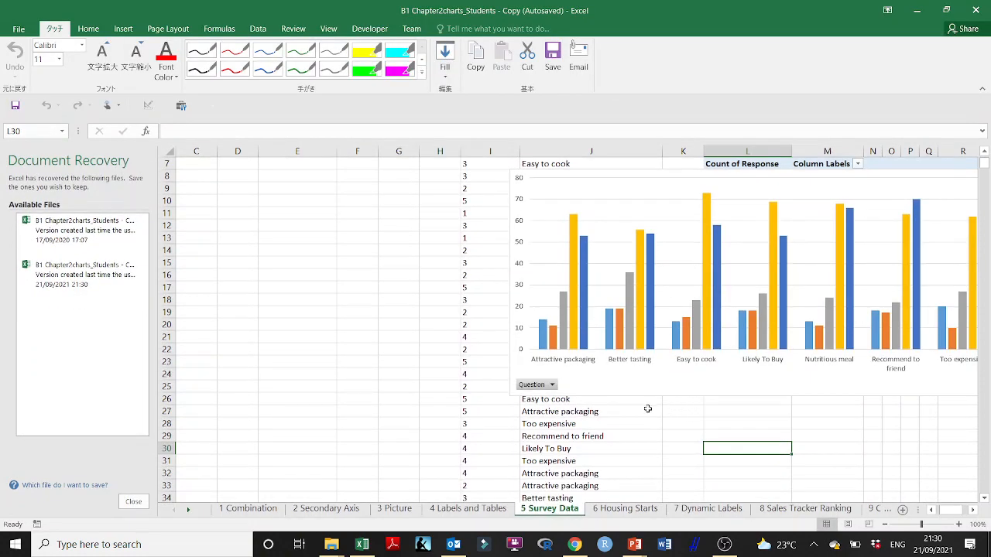
{"action": "left_click", "coordinate": [139, 501]}
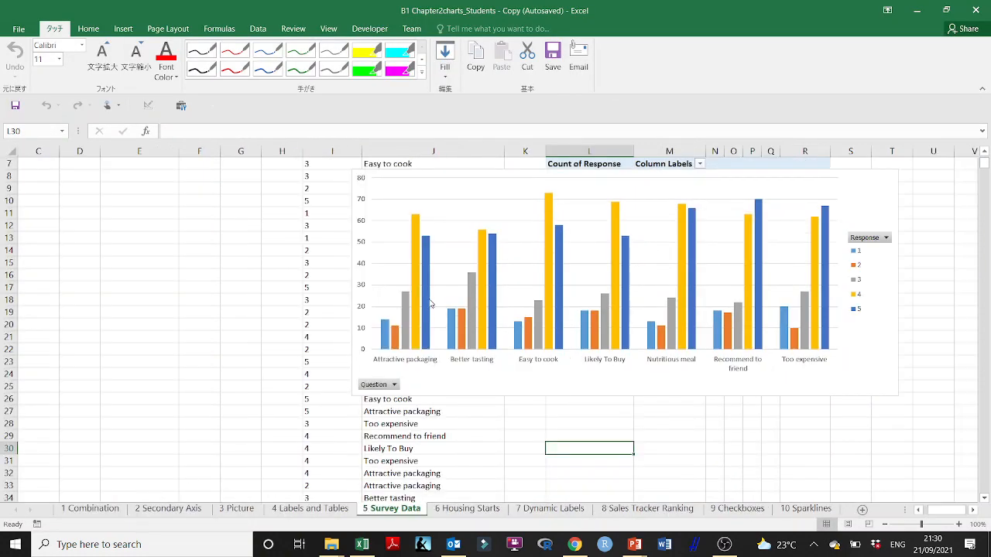
- Try again to apply a filter to the PivotChart's Question field
{"action": "left_click", "coordinate": [393, 385]}
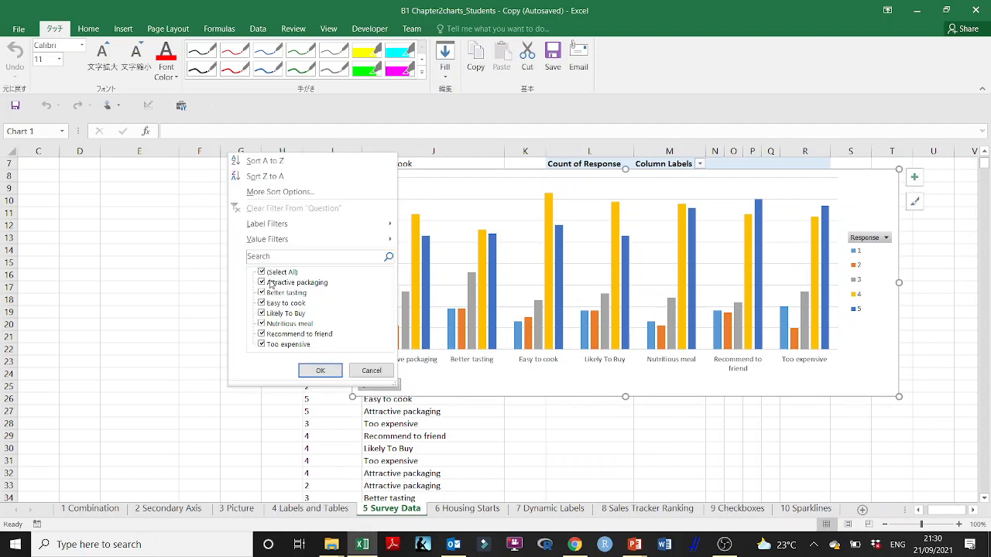
{"action": "left_click", "coordinate": [319, 371]}
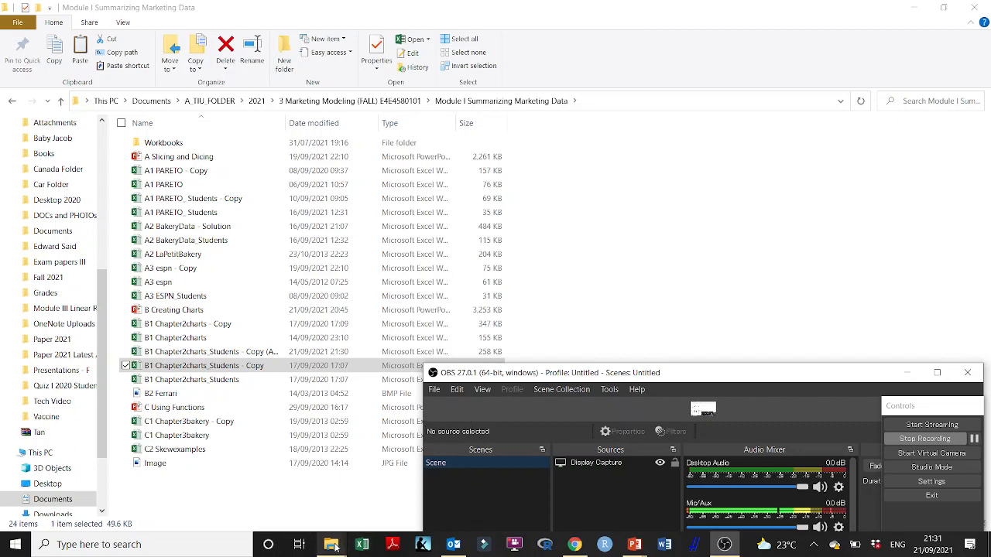
- Open B1 Chapter2charts_Students - Copy (Autosaved) from the Module I Summarizing Marketing Data folder and dismiss Document Recovery
{"action": "double_click", "coordinate": [232, 352]}
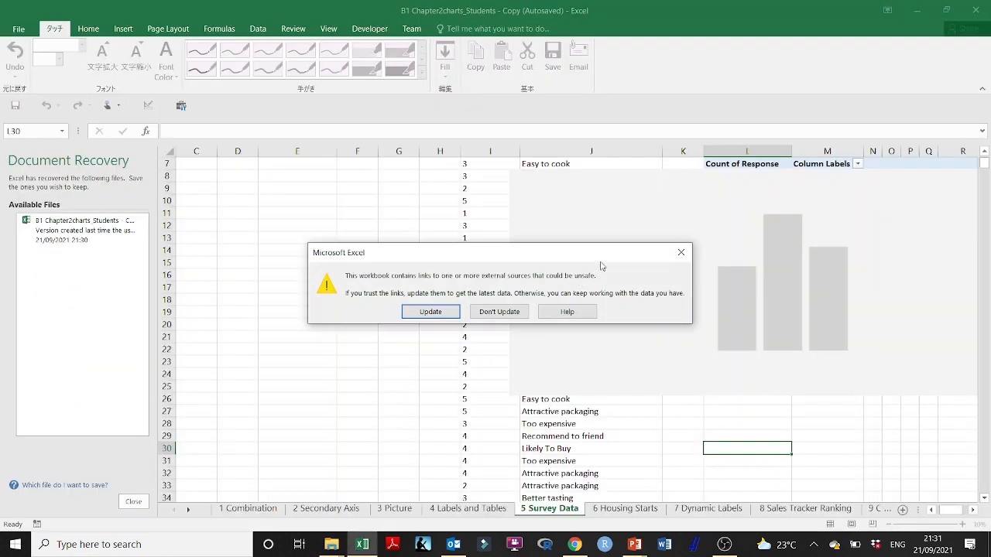
{"action": "left_click", "coordinate": [454, 312]}
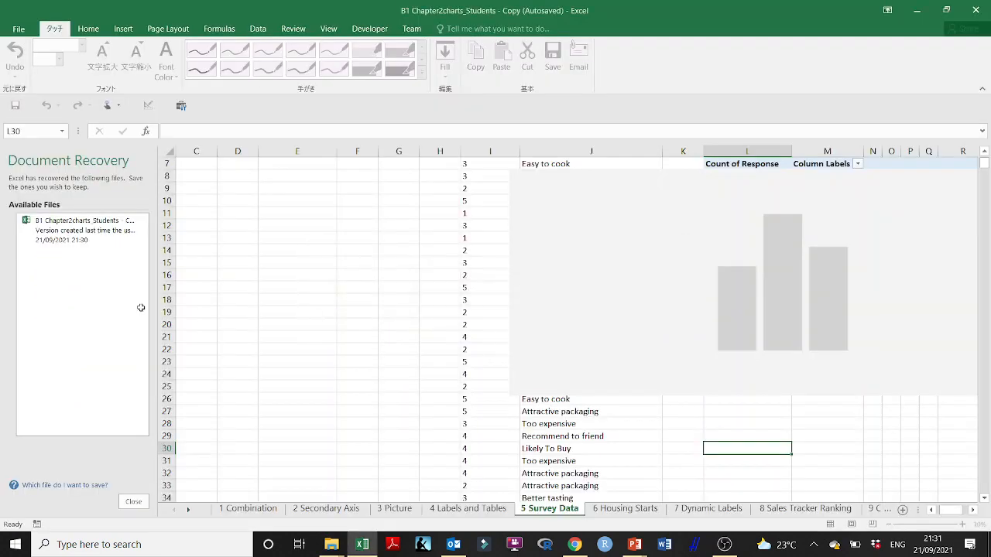
{"action": "left_click", "coordinate": [134, 502]}
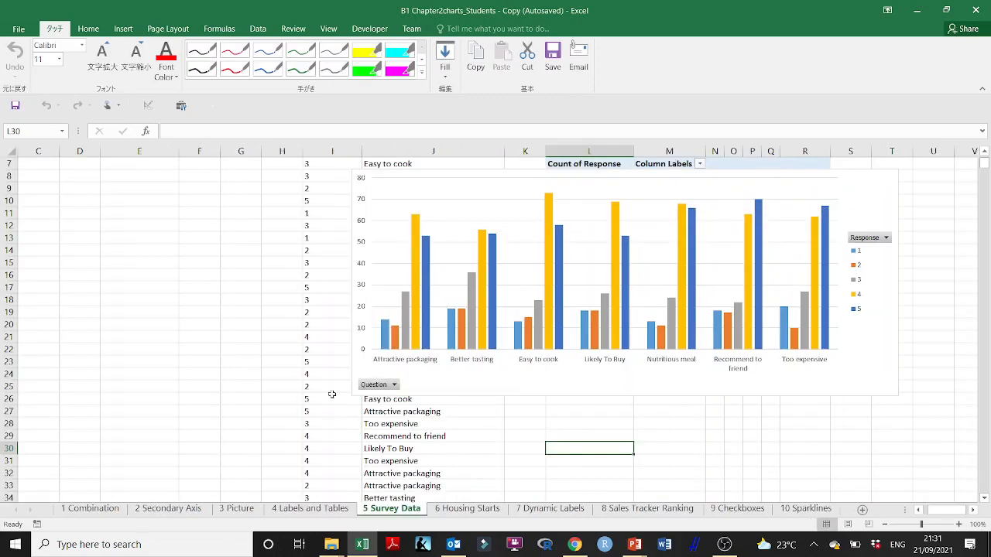
- Move the PivotChart off the PivotTable to about columns C to L, starting at row 19
{"action": "left_click", "coordinate": [395, 384]}
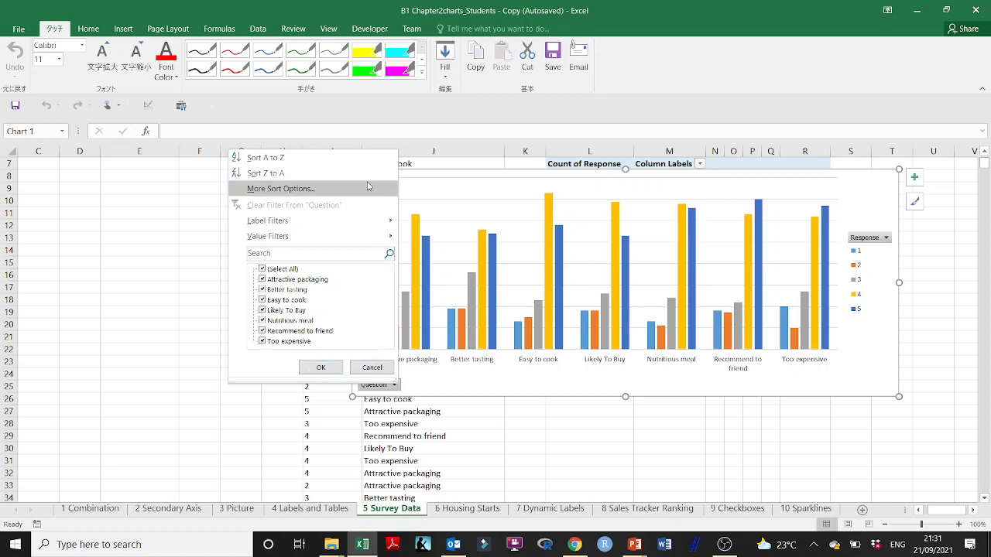
{"action": "left_click", "coordinate": [221, 363]}
{"action": "left_click_drag", "start_coordinate": [772, 177], "coordinate": [460, 318]}
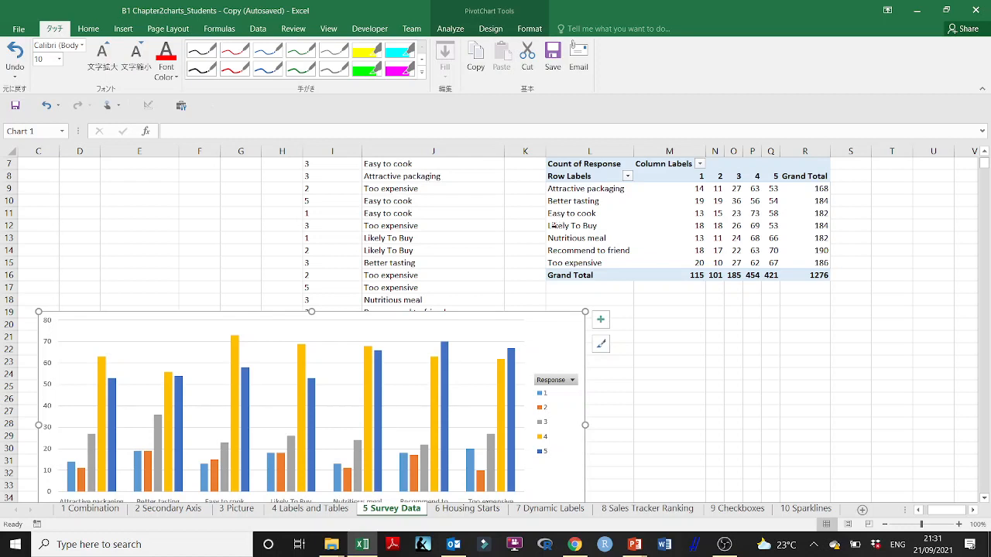
{"action": "left_click", "coordinate": [553, 225]}
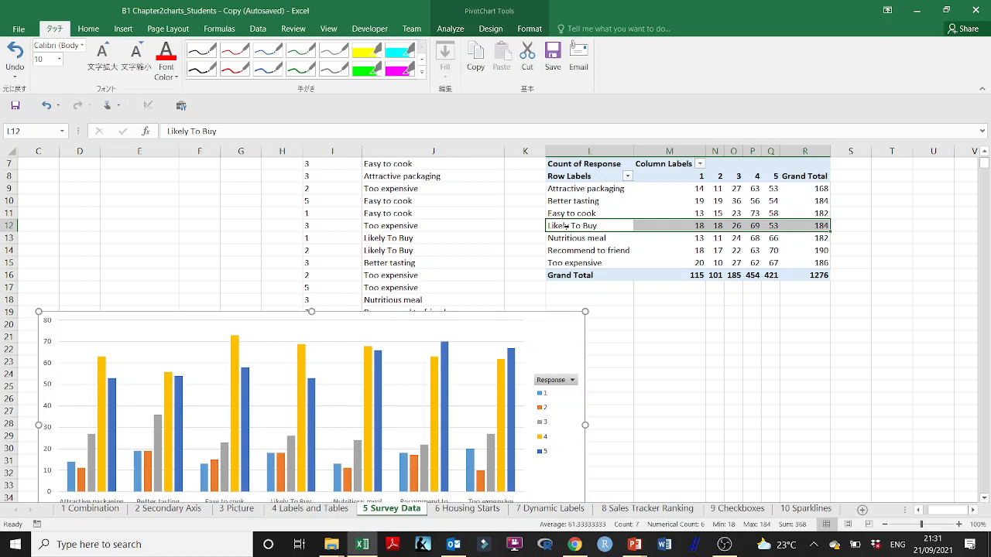
{"action": "left_click", "coordinate": [566, 226]}
{"action": "key", "text": "ctrl+c"}
{"action": "double_click", "coordinate": [613, 325]}
{"action": "left_click", "coordinate": [599, 312]}
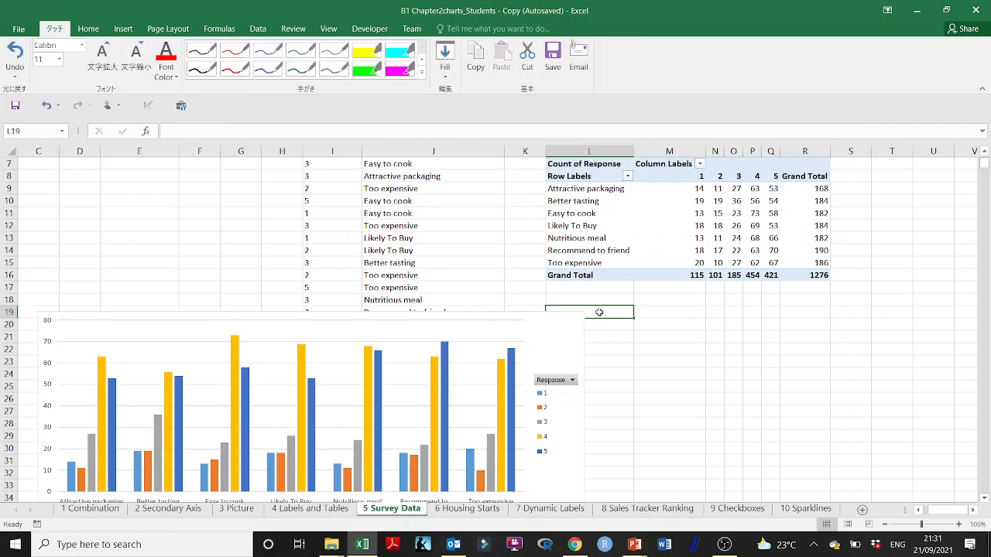
- Copy the PivotTable's Likely To Buy row, including its Grand Total, to the cells starting at L20
{"action": "left_click", "coordinate": [561, 226]}
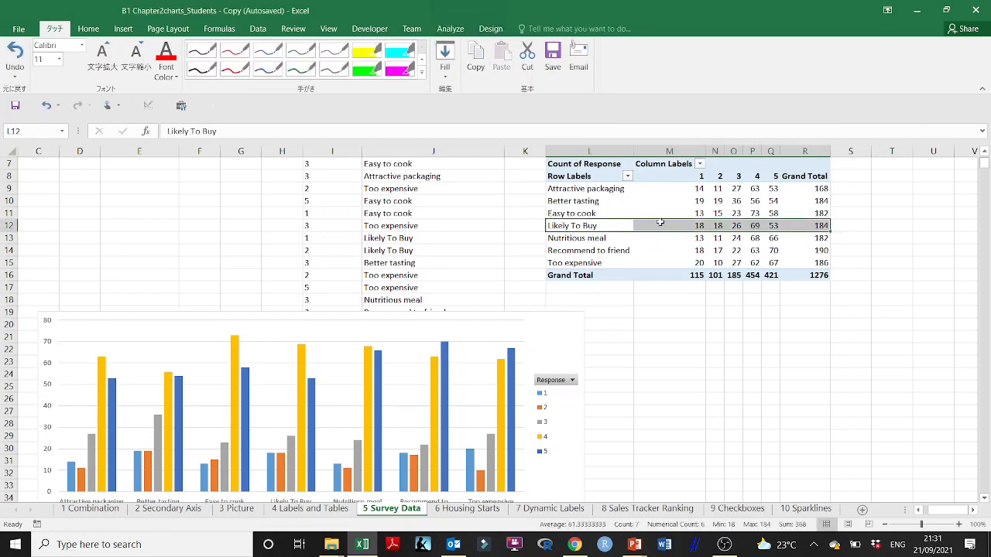
{"action": "key", "text": "ctrl+c"}
{"action": "left_click", "coordinate": [611, 323]}
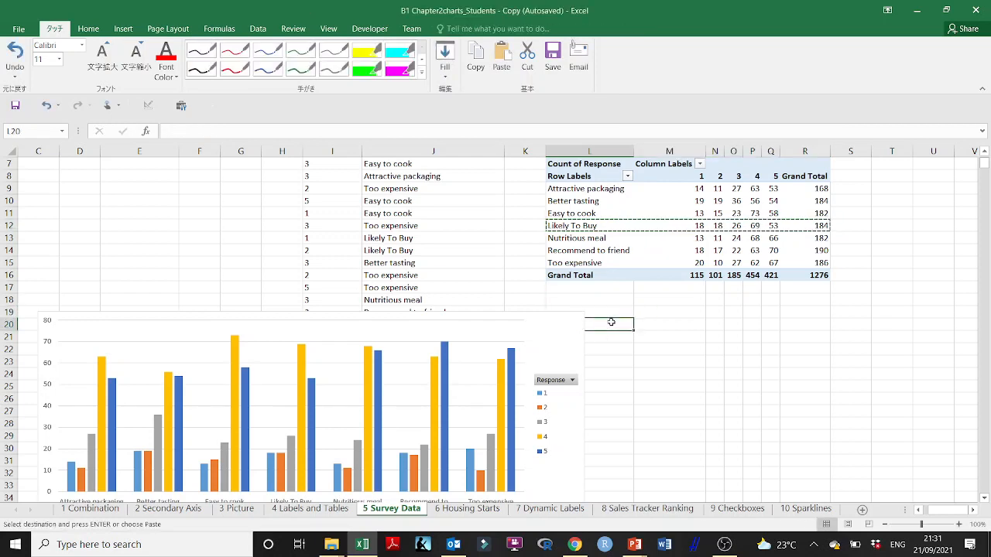
{"action": "key", "text": "ctrl+v"}
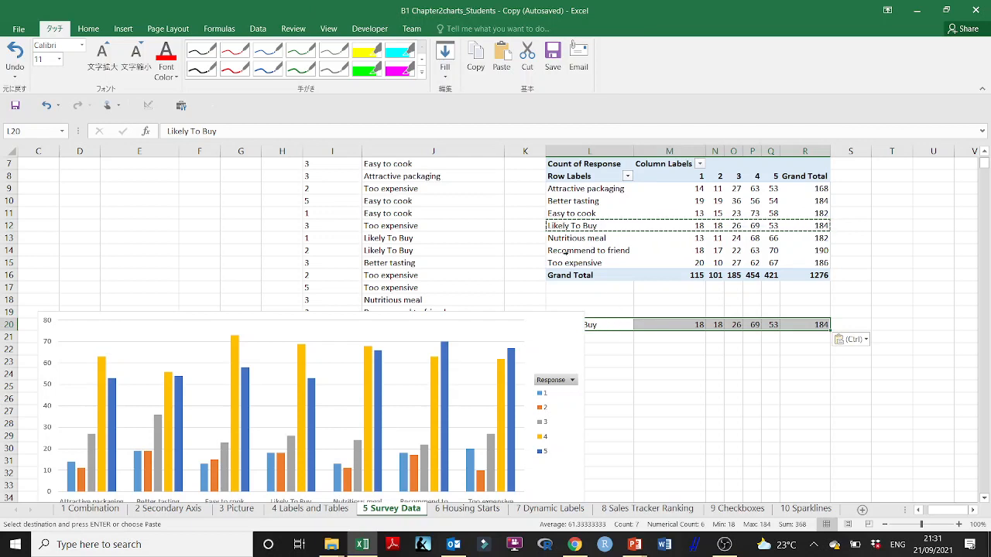
- Copy the PivotTable's Recommend to friend row to the cells starting at L21
{"action": "left_click", "coordinate": [567, 252]}
{"action": "key", "text": "ctrl+c"}
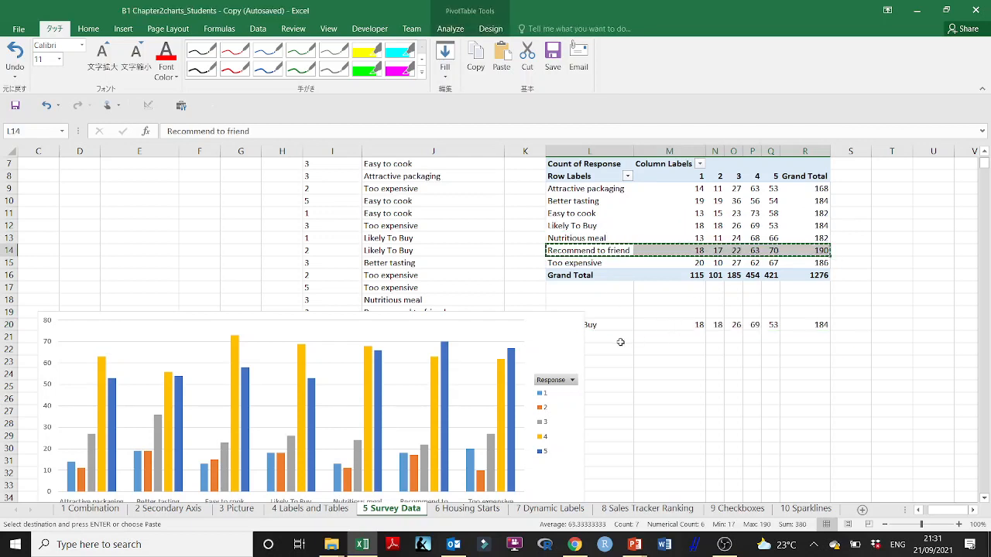
{"action": "left_click", "coordinate": [605, 338]}
{"action": "key", "text": "ctrl+v"}
- Insert a 2-D Clustered Column chart from the copied rows in L20:R21
{"action": "left_click_drag", "start_coordinate": [607, 326], "coordinate": [797, 333]}
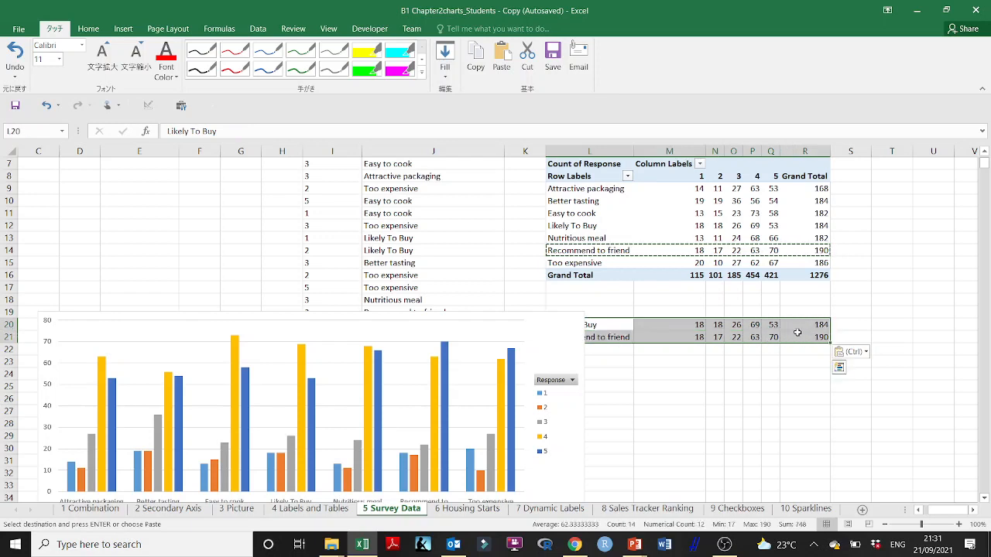
{"action": "left_click", "coordinate": [123, 29]}
{"action": "left_click", "coordinate": [465, 47]}
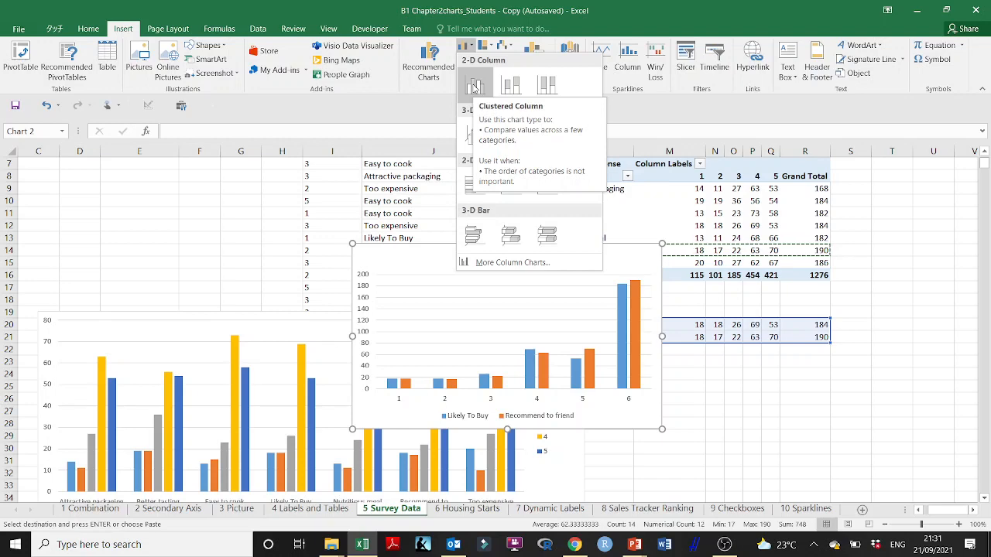
{"action": "left_click", "coordinate": [475, 87]}
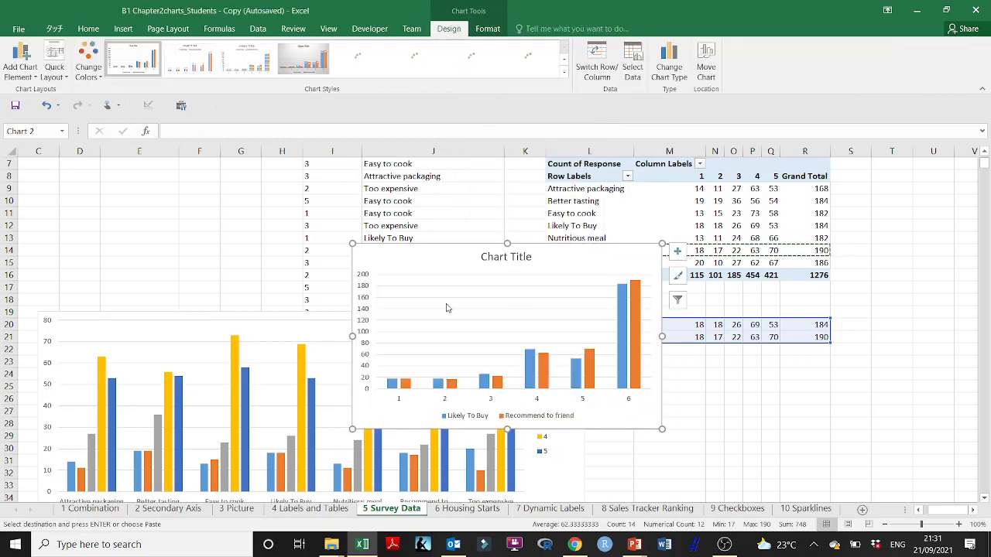
- Move the new chart beside the PivotTable to about columns S to Z, rows 9 to 23, and lower the PivotChart to about row 26
{"action": "left_click_drag", "start_coordinate": [389, 253], "coordinate": [887, 188]}
{"action": "scroll", "coordinate": [887, 188], "scroll_direction": "right", "scroll_amount": 5}
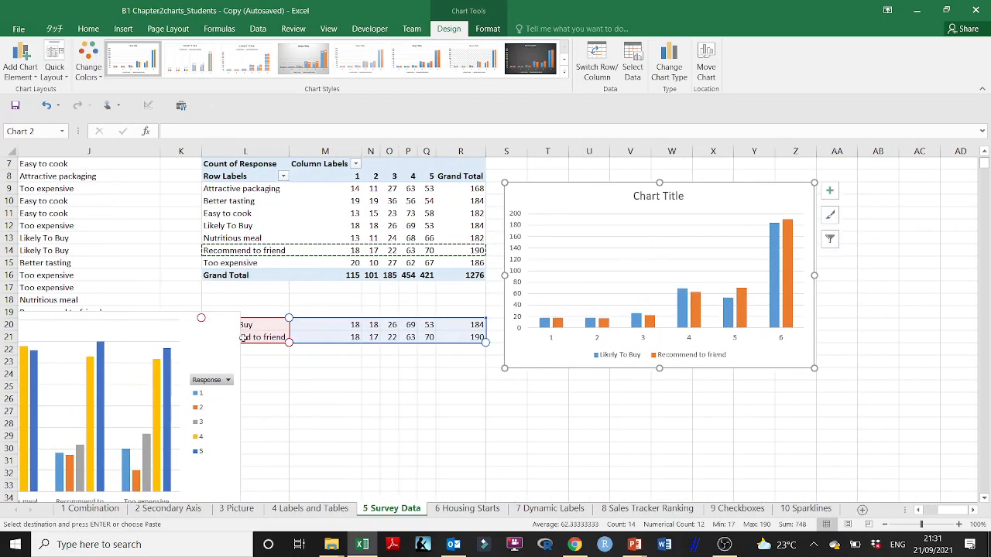
{"action": "left_click_drag", "start_coordinate": [140, 318], "coordinate": [150, 403]}
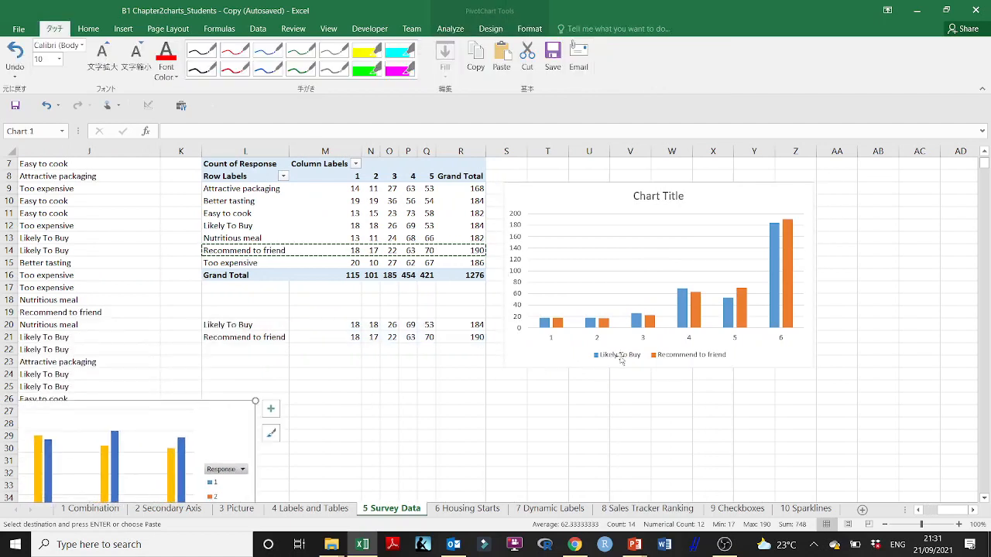
{"action": "left_click", "coordinate": [609, 191]}
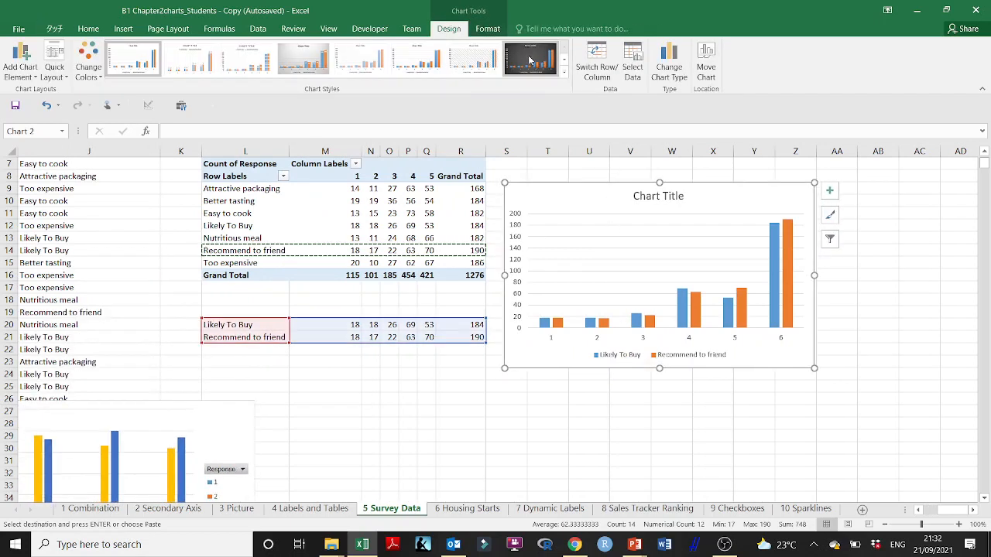
{"action": "left_click", "coordinate": [632, 66]}
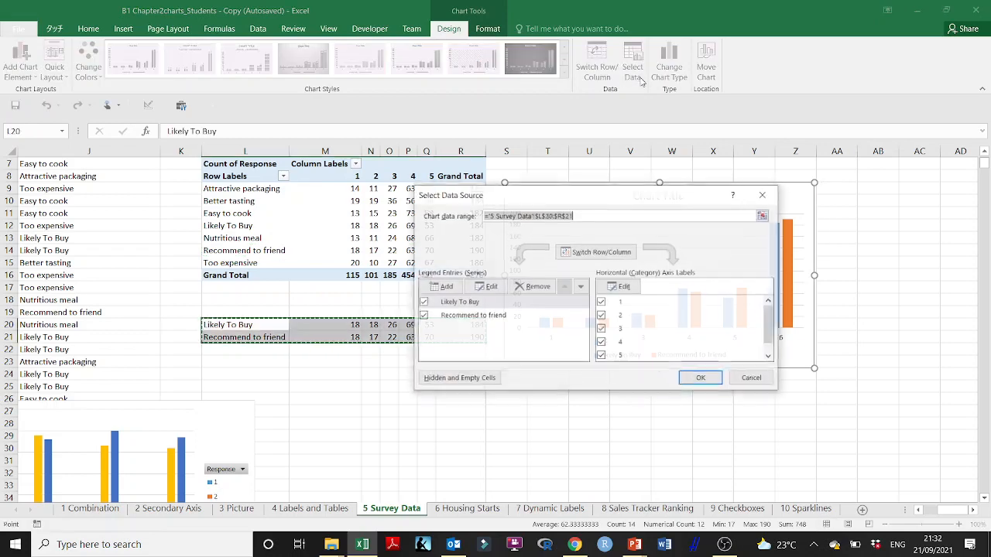
{"action": "left_click", "coordinate": [624, 287]}
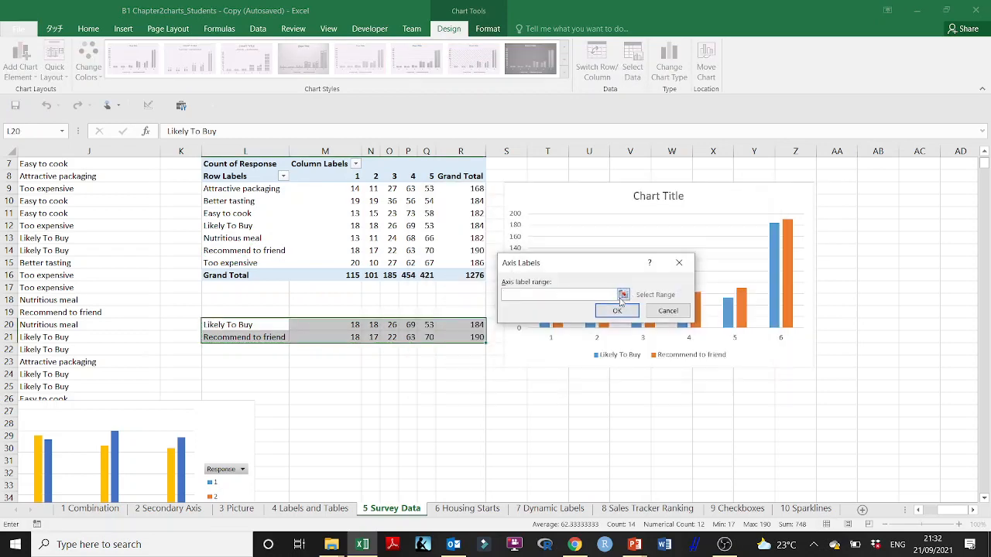
{"action": "left_click", "coordinate": [624, 290]}
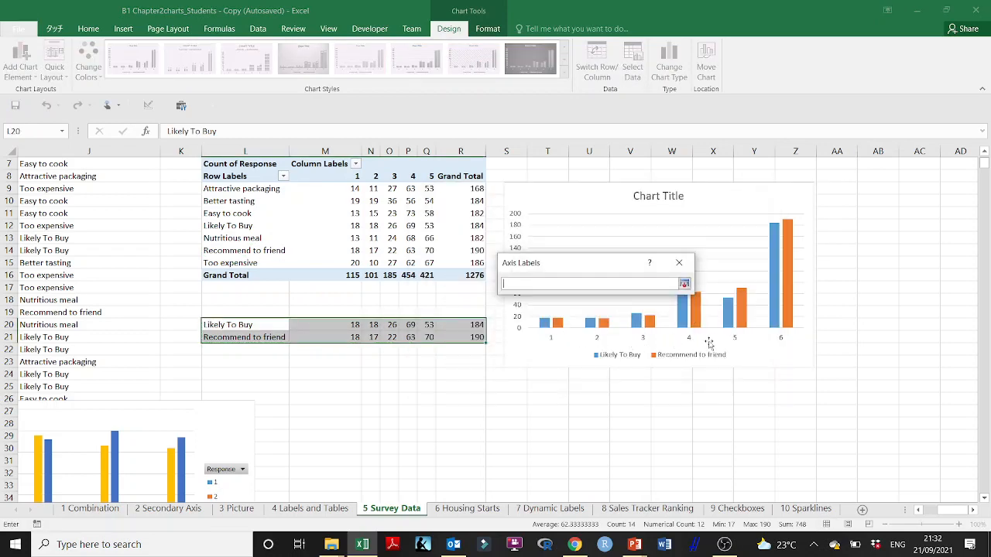
{"action": "left_click", "coordinate": [684, 284]}
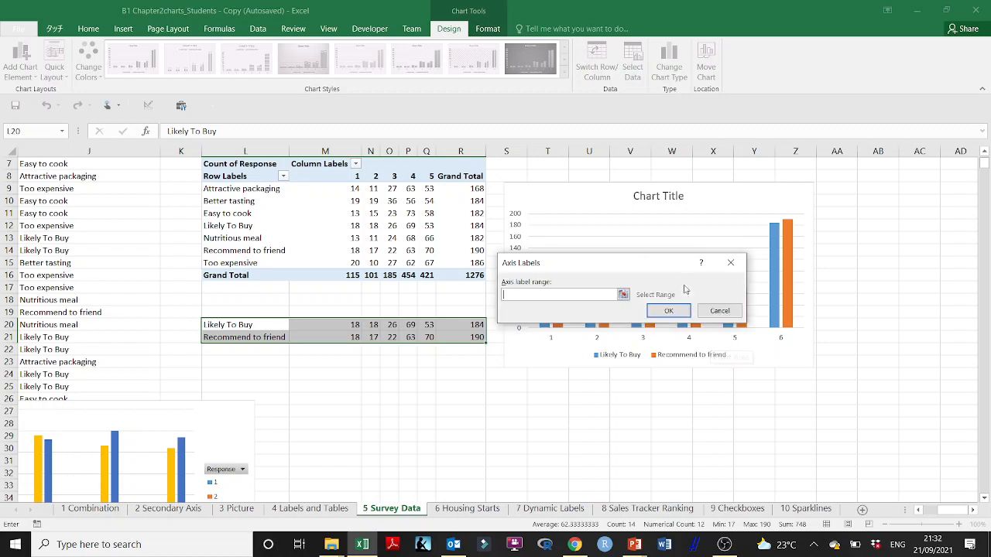
{"action": "left_click", "coordinate": [727, 261]}
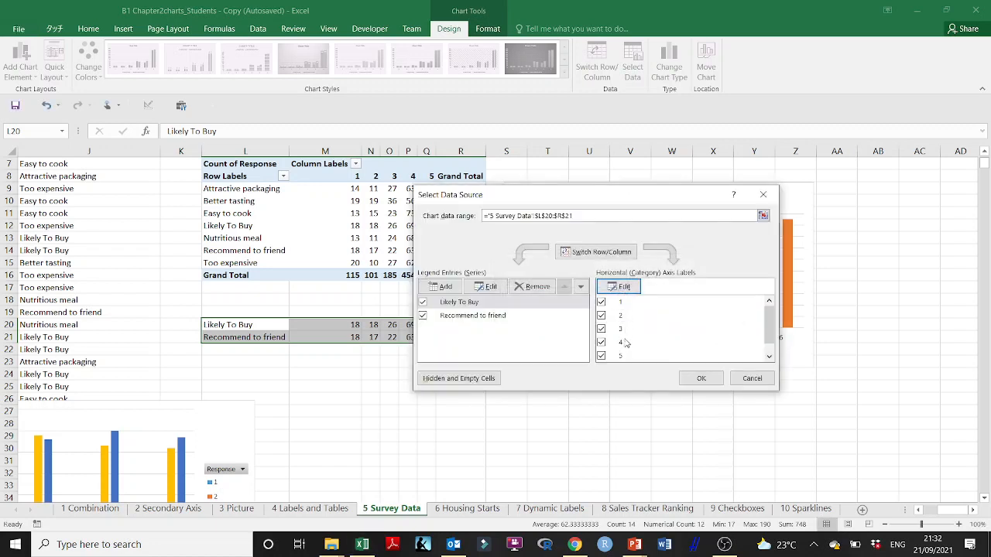
{"action": "left_click", "coordinate": [624, 286]}
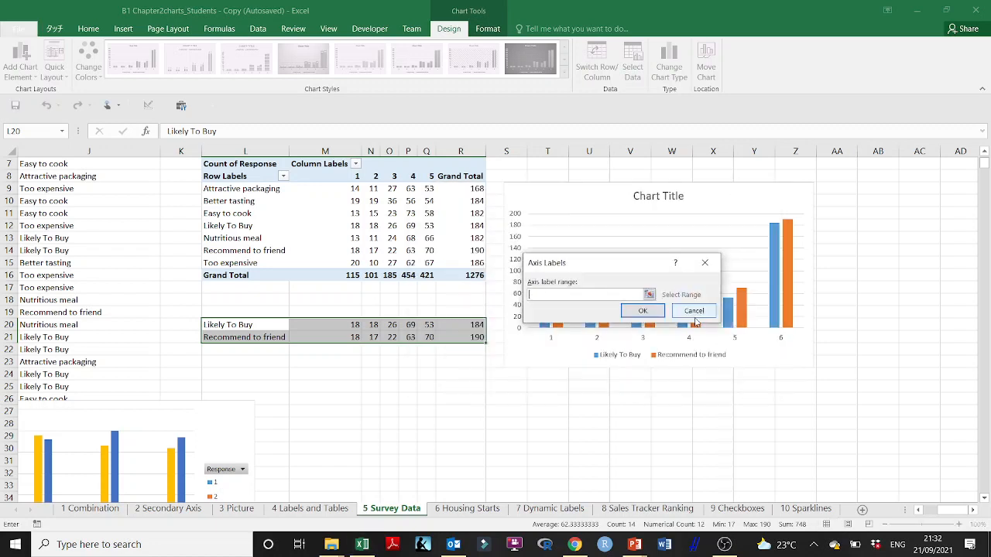
{"action": "left_click", "coordinate": [650, 297]}
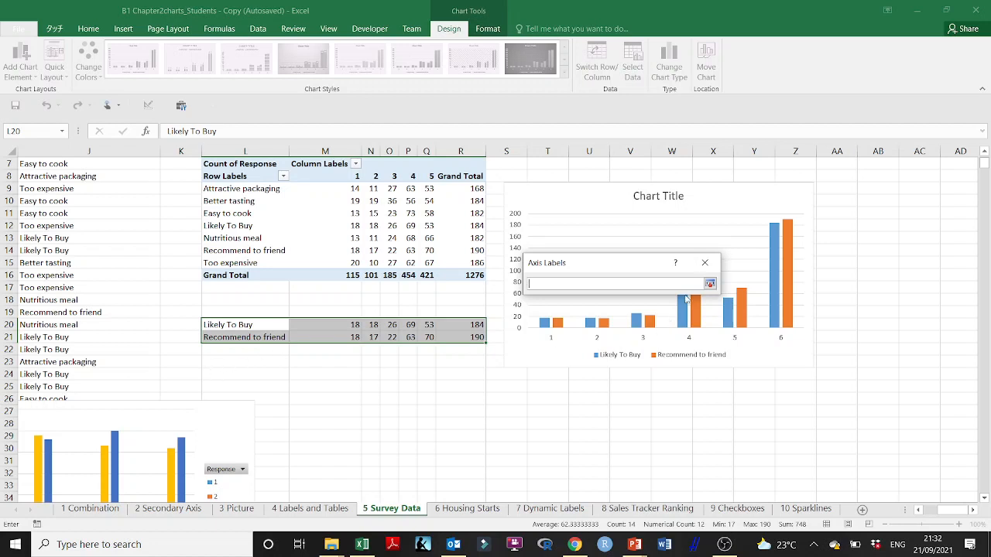
{"action": "left_click", "coordinate": [705, 267]}
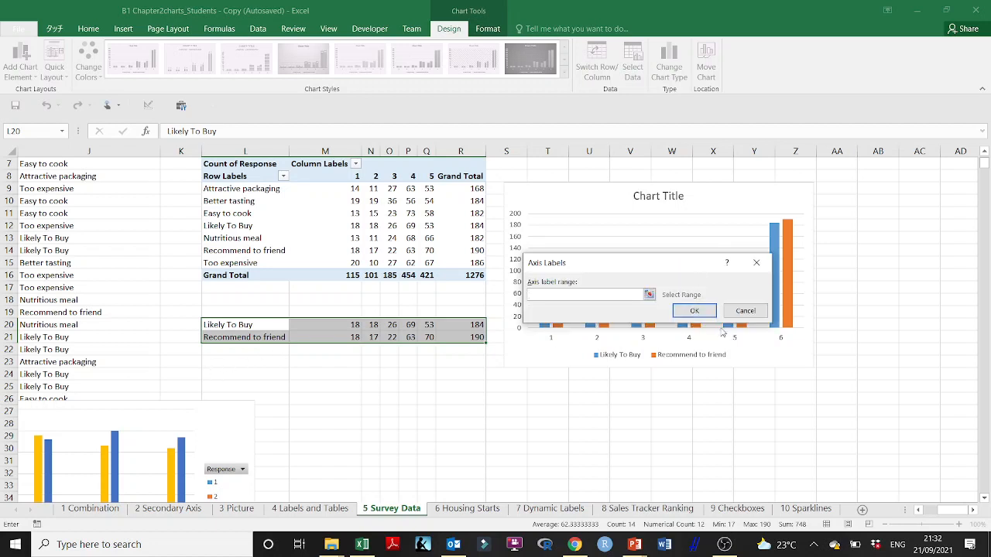
{"action": "left_click", "coordinate": [756, 262]}
{"action": "left_click", "coordinate": [737, 382]}
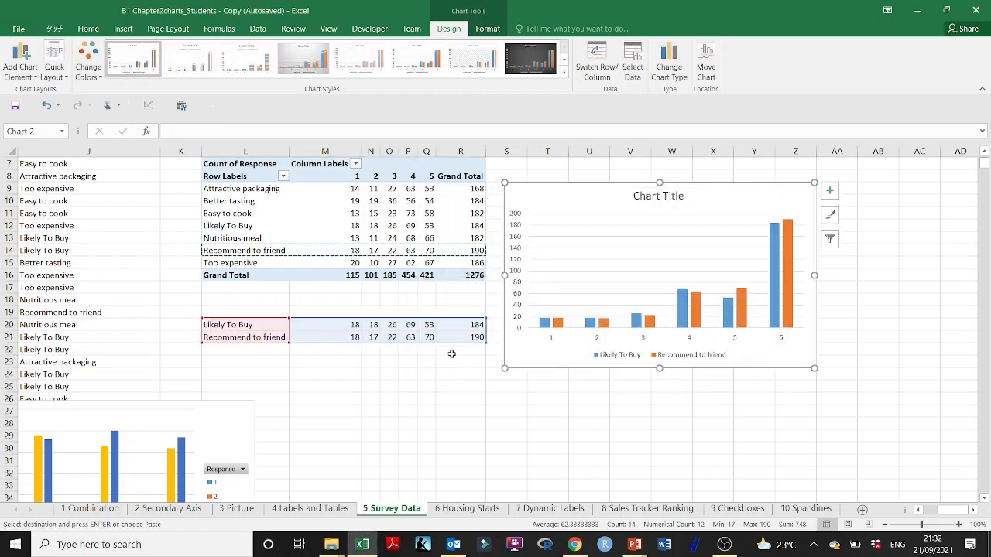
- Shrink the new chart's source data to L20:Q21, leaving out the Grand Total column
{"action": "left_click_drag", "start_coordinate": [486, 341], "coordinate": [438, 341]}
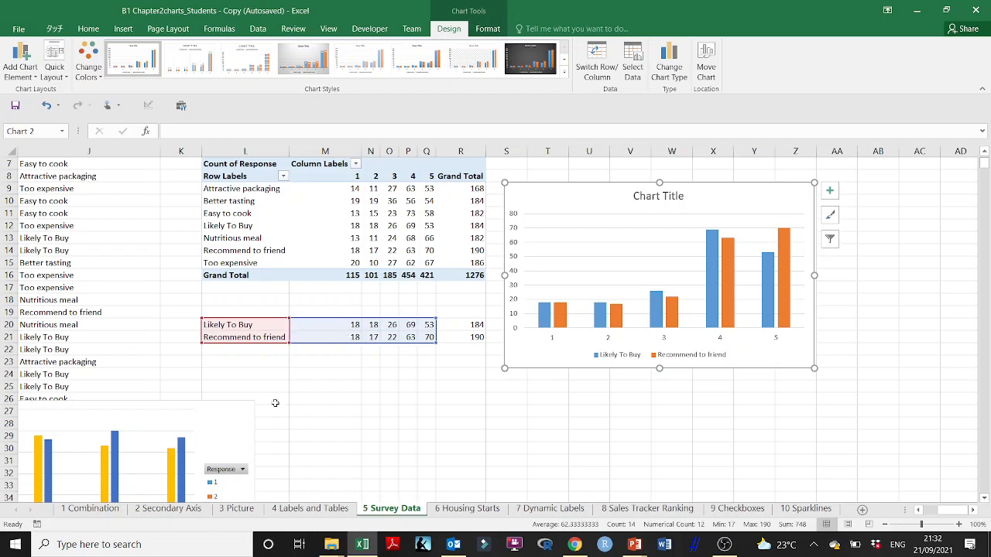
- Move the PivotChart below the copied rows, spanning about columns K to X and starting at about row 26
{"action": "left_click_drag", "start_coordinate": [232, 402], "coordinate": [618, 244]}
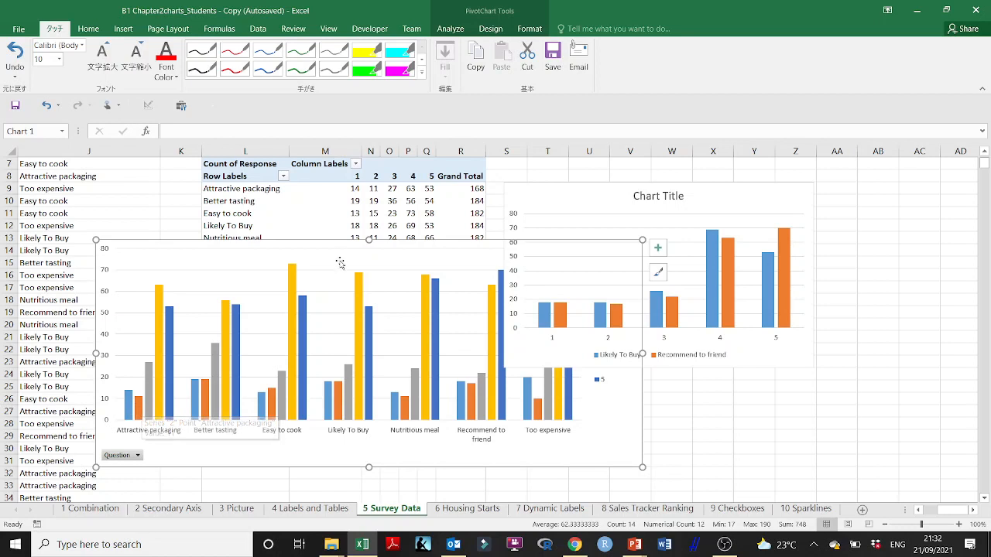
{"action": "left_click_drag", "start_coordinate": [345, 242], "coordinate": [430, 401]}
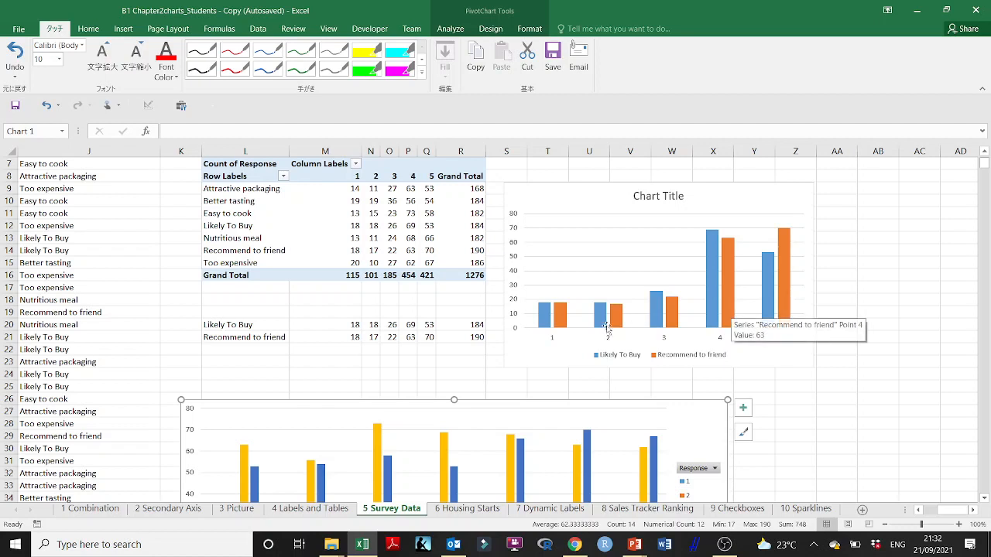
{"action": "left_click_drag", "start_coordinate": [353, 330], "coordinate": [354, 337]}
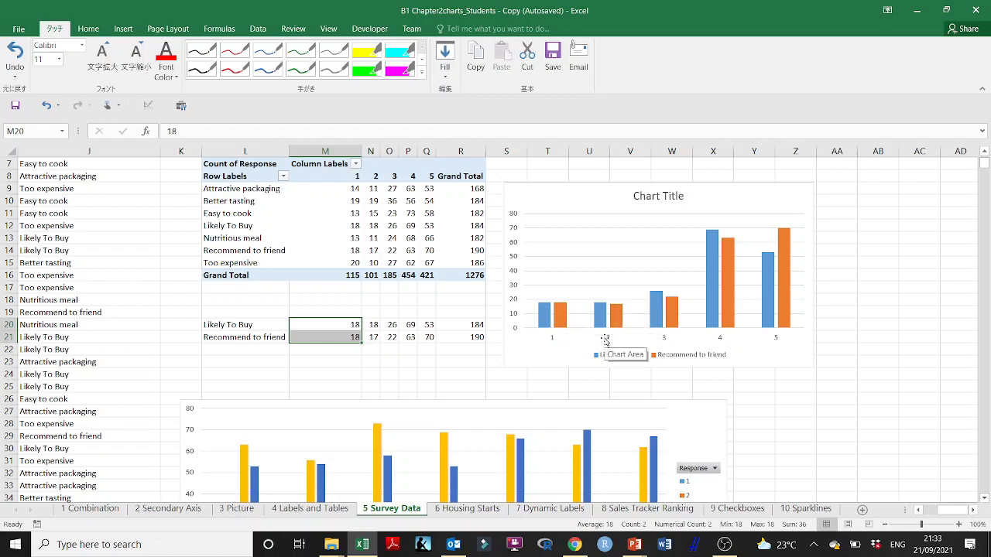
{"action": "left_click_drag", "start_coordinate": [373, 325], "coordinate": [373, 337]}
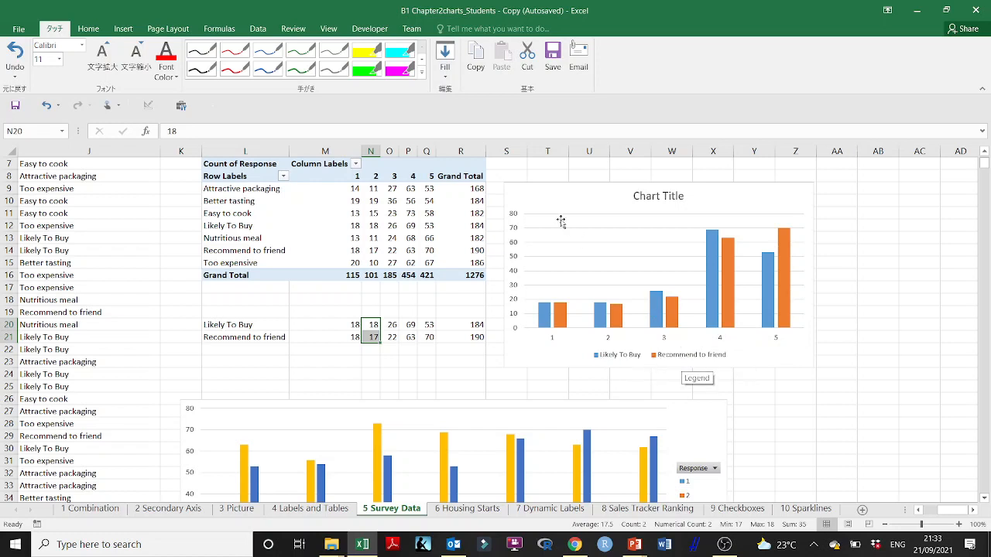
- Change the new chart's type to the Clustered Column variant that groups columns by Likely To Buy and Recommend to friend
{"action": "left_click", "coordinate": [593, 192]}
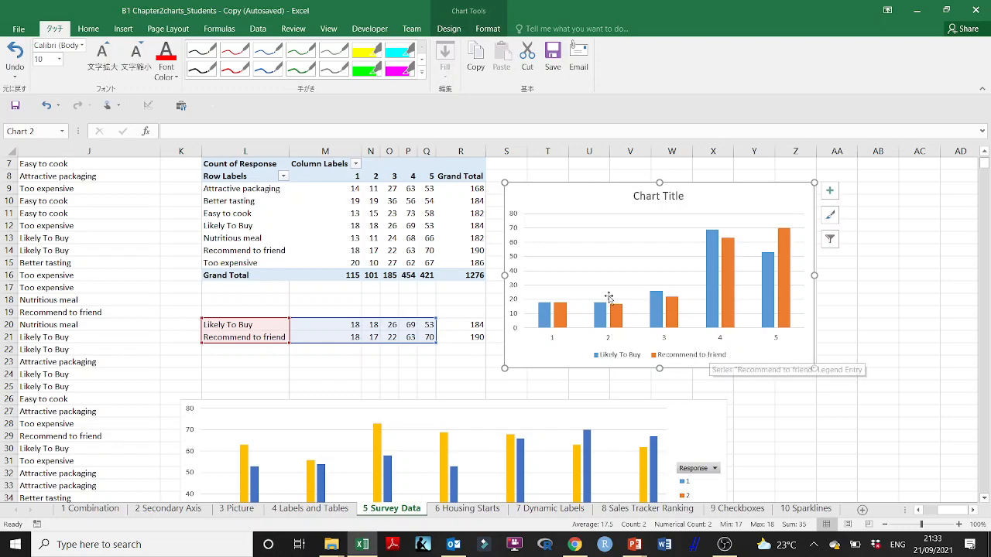
{"action": "scroll", "coordinate": [608, 298], "scroll_direction": "down", "scroll_amount": 4}
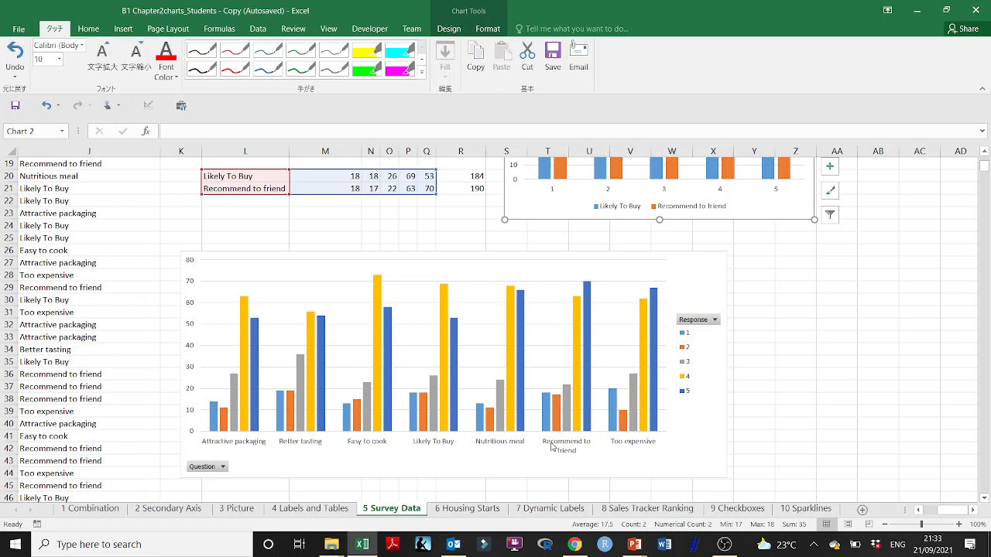
{"action": "scroll", "coordinate": [608, 362], "scroll_direction": "up", "scroll_amount": 6}
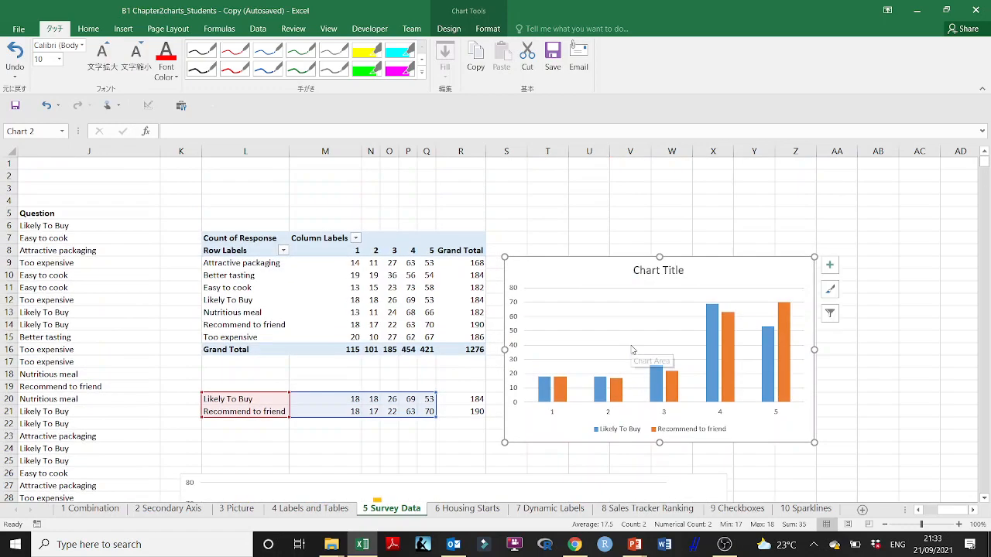
{"action": "left_click", "coordinate": [443, 36]}
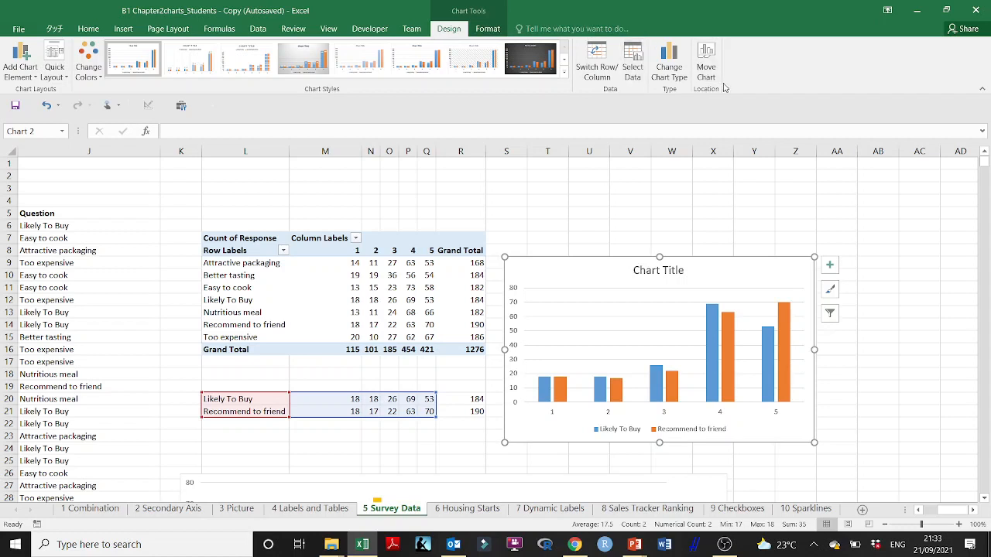
{"action": "left_click", "coordinate": [664, 81]}
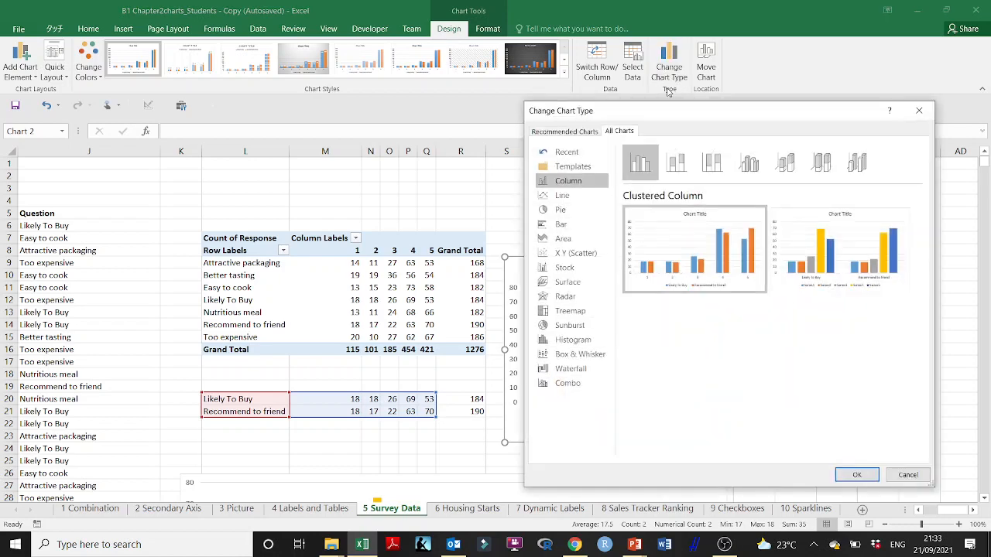
{"action": "mouse_move", "coordinate": [802, 252]}
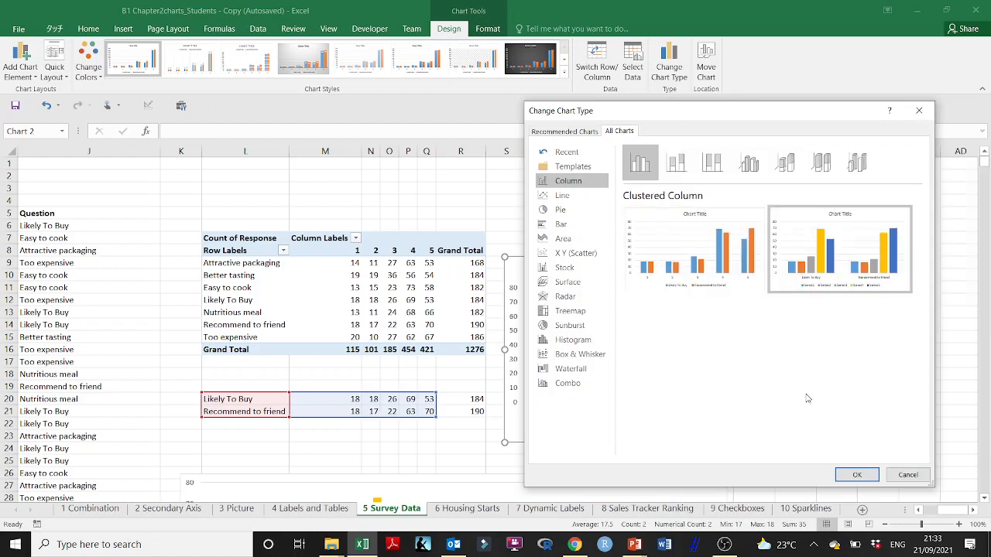
{"action": "mouse_move", "coordinate": [838, 262]}
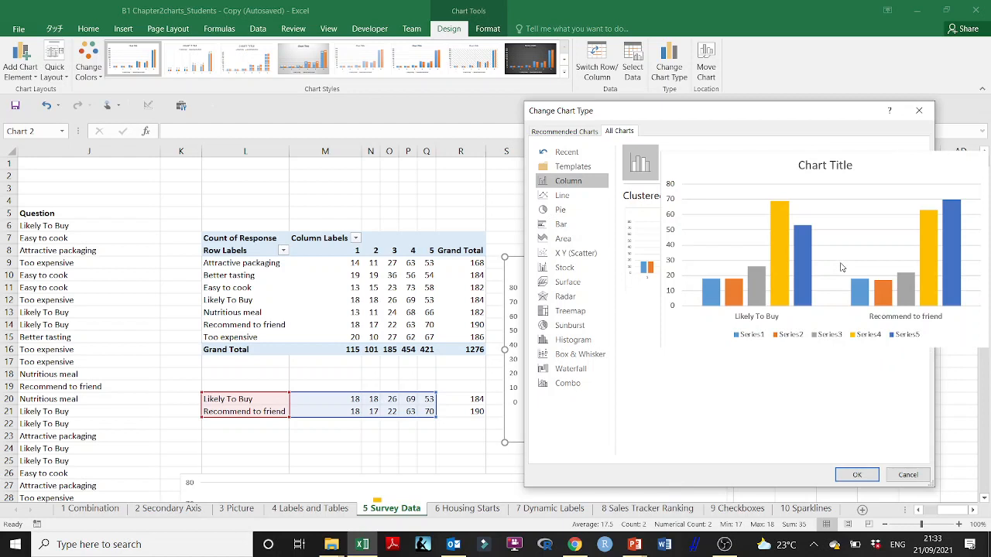
{"action": "left_click", "coordinate": [715, 287]}
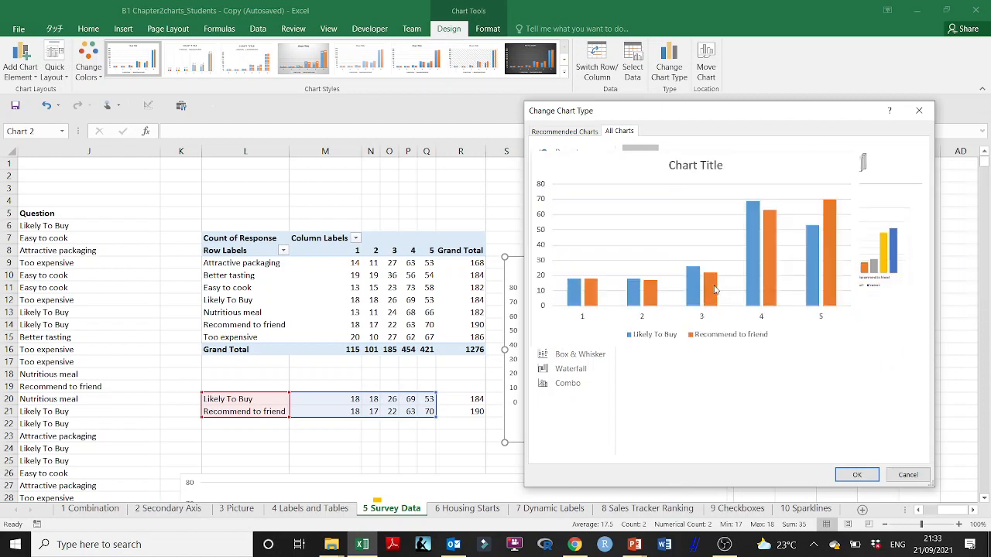
{"action": "mouse_move", "coordinate": [842, 278]}
{"action": "mouse_move", "coordinate": [697, 267]}
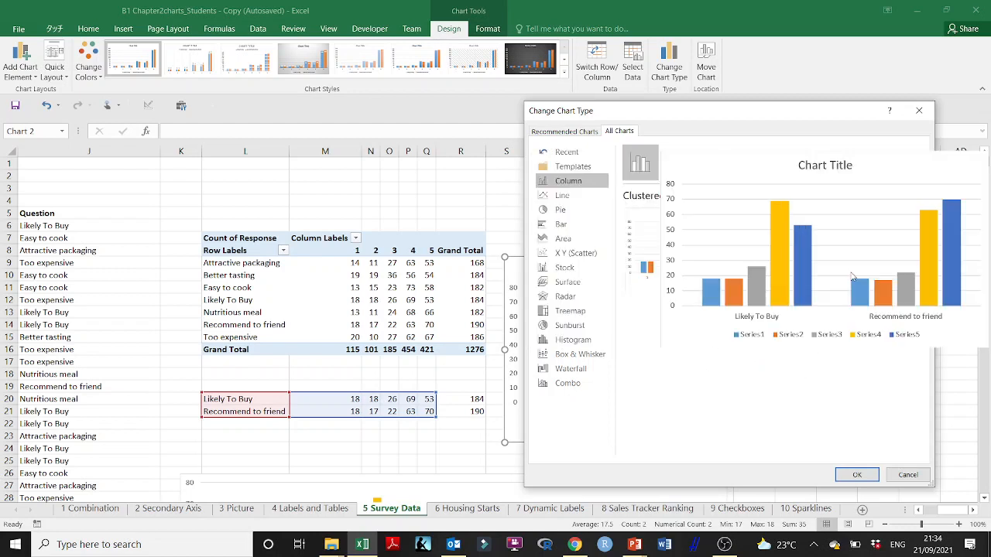
{"action": "left_click", "coordinate": [857, 474]}
- Move and enlarge the chart to cover about columns S to AC, rows 4 to 21, and apply the dark-background chart style
{"action": "left_click_drag", "start_coordinate": [634, 271], "coordinate": [646, 200]}
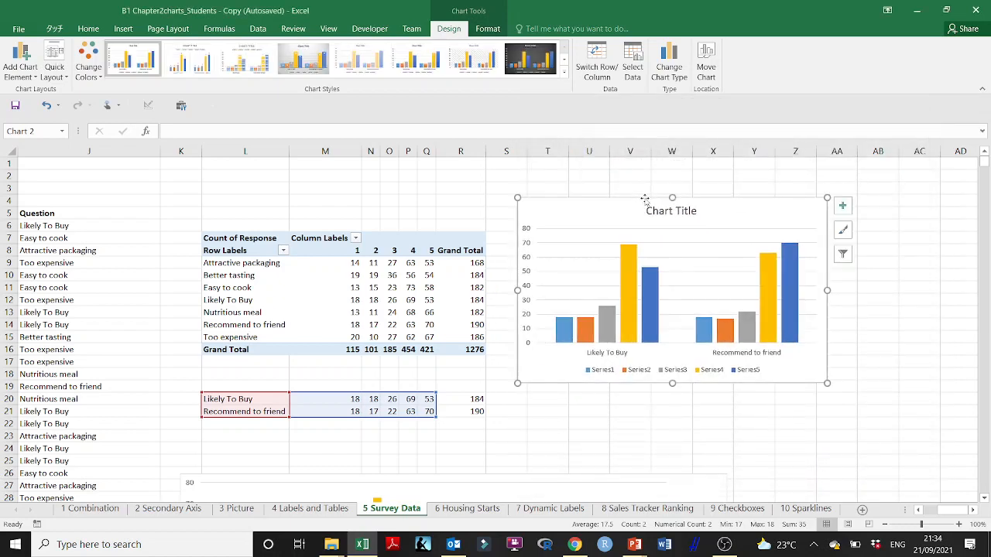
{"action": "left_click", "coordinate": [530, 58]}
{"action": "left_click_drag", "start_coordinate": [827, 385], "coordinate": [931, 420]}
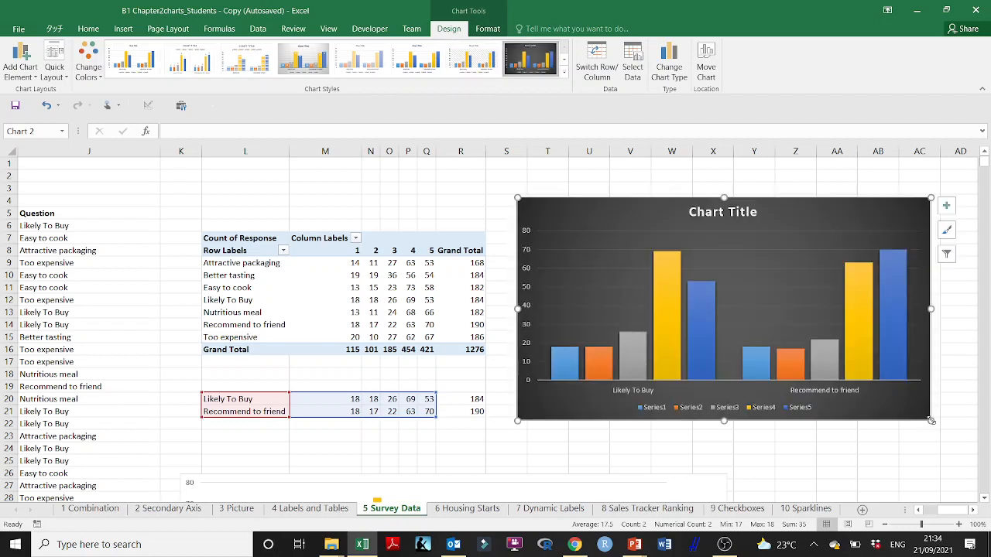
- Delete the chart's legend and add data labels to the dark blue series
{"action": "left_click", "coordinate": [733, 413]}
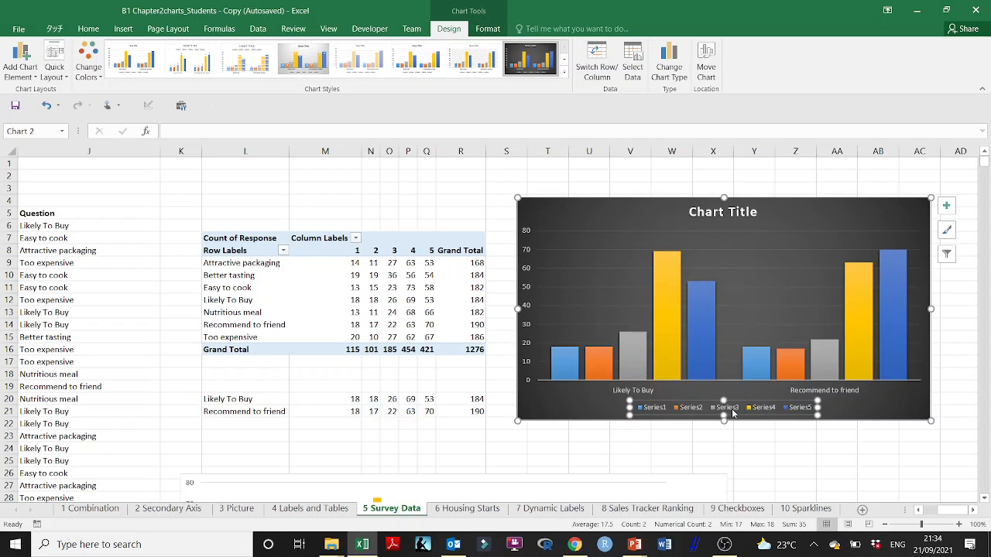
{"action": "key", "text": "Delete"}
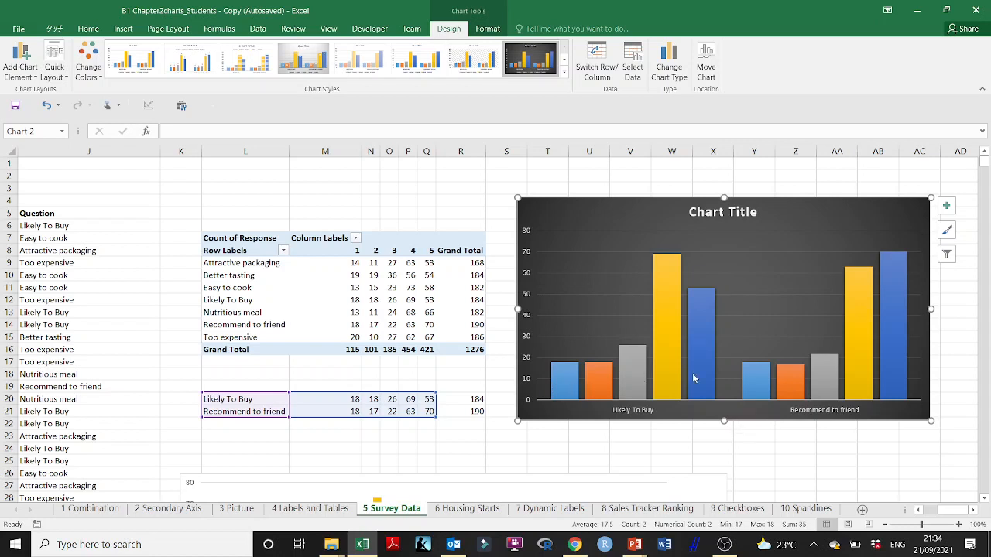
{"action": "mouse_move", "coordinate": [704, 370]}
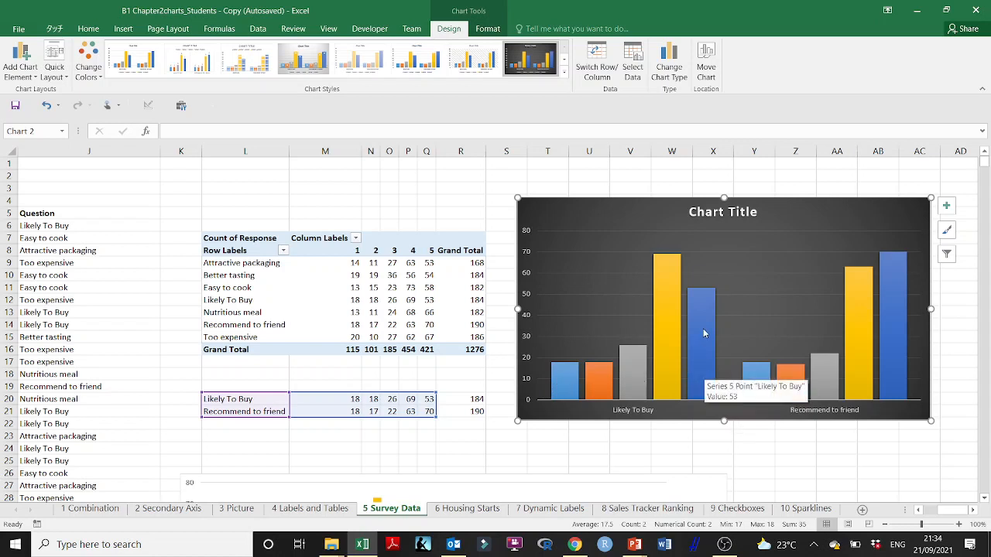
{"action": "right_click", "coordinate": [703, 333]}
{"action": "mouse_move", "coordinate": [751, 421]}
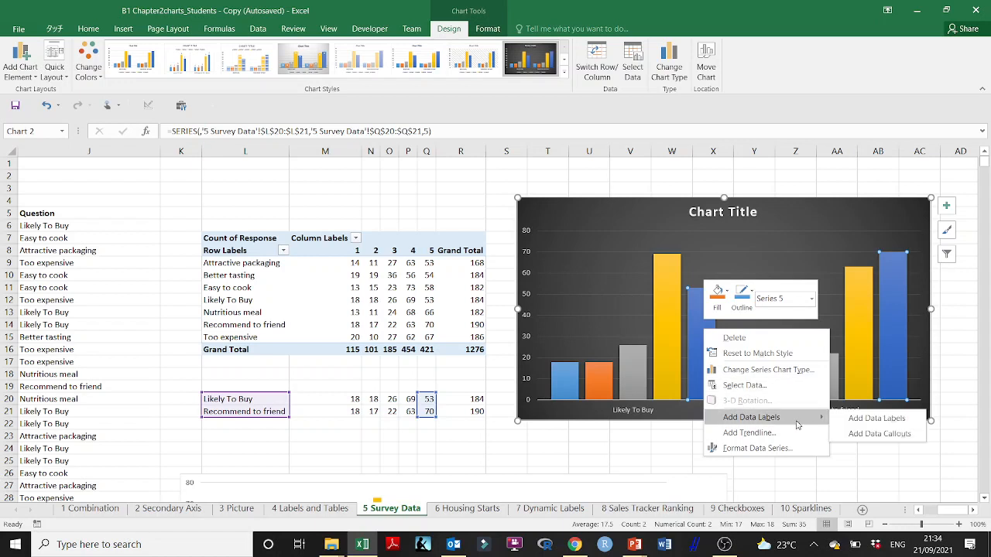
{"action": "left_click", "coordinate": [870, 421]}
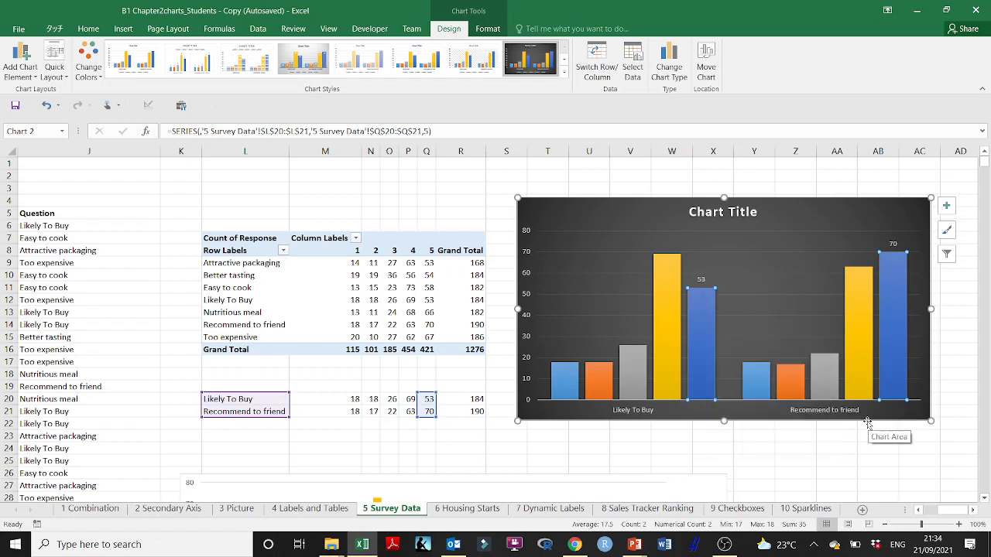
- Add data labels to the yellow and gray series of the chart
{"action": "right_click", "coordinate": [669, 317]}
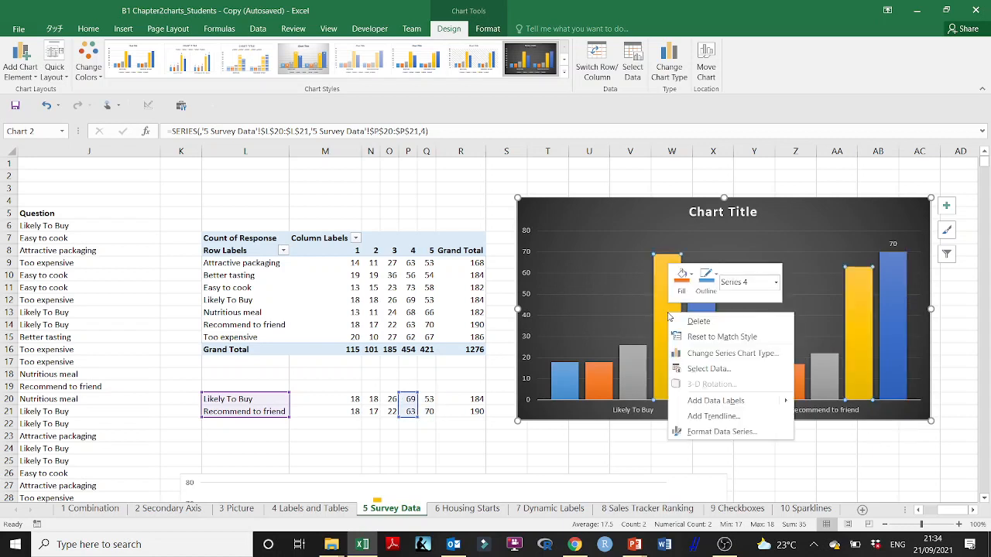
{"action": "mouse_move", "coordinate": [729, 405]}
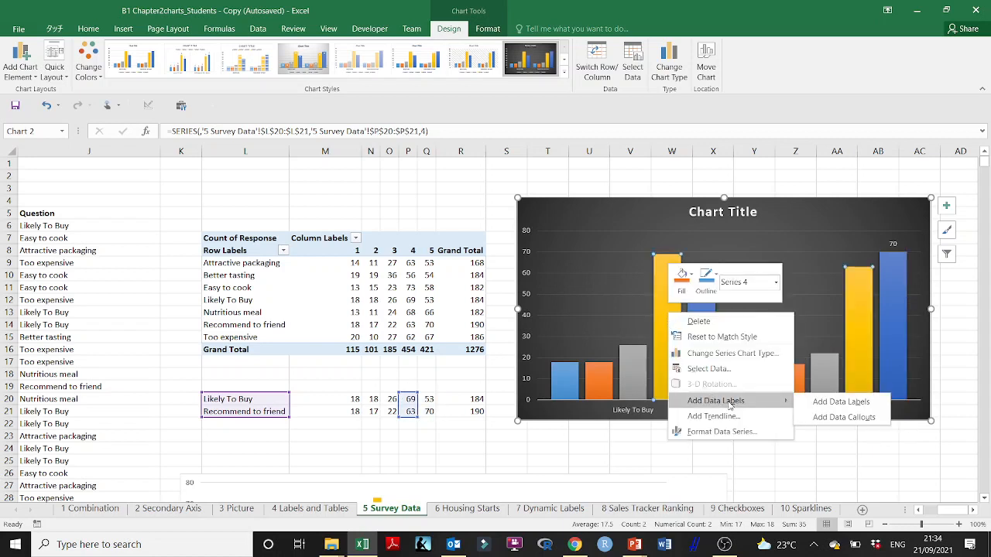
{"action": "left_click", "coordinate": [835, 402]}
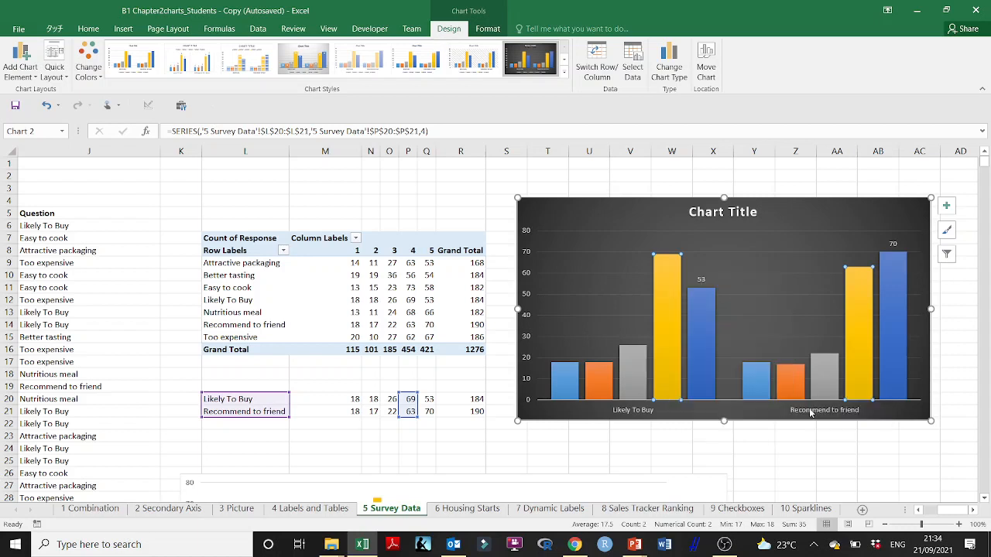
{"action": "right_click", "coordinate": [636, 374]}
{"action": "mouse_move", "coordinate": [720, 456]}
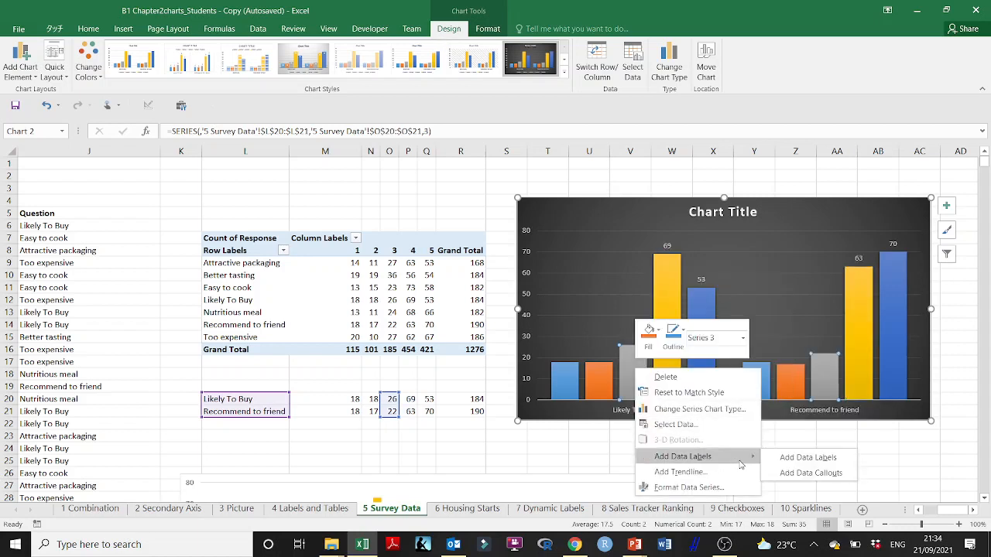
{"action": "left_click", "coordinate": [781, 461]}
- Add data labels to the orange and light blue series of the chart
{"action": "left_click", "coordinate": [602, 379]}
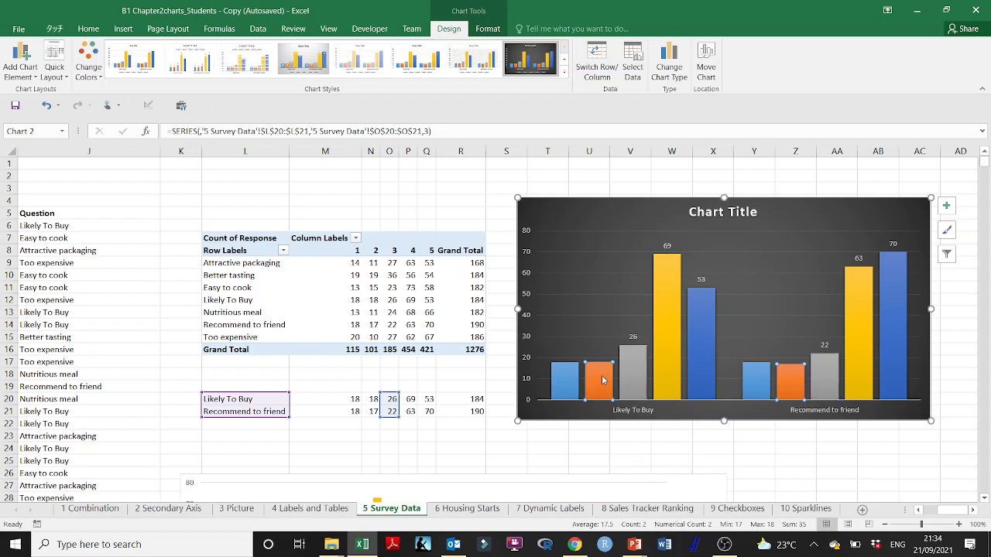
{"action": "right_click", "coordinate": [603, 379]}
{"action": "mouse_move", "coordinate": [666, 463]}
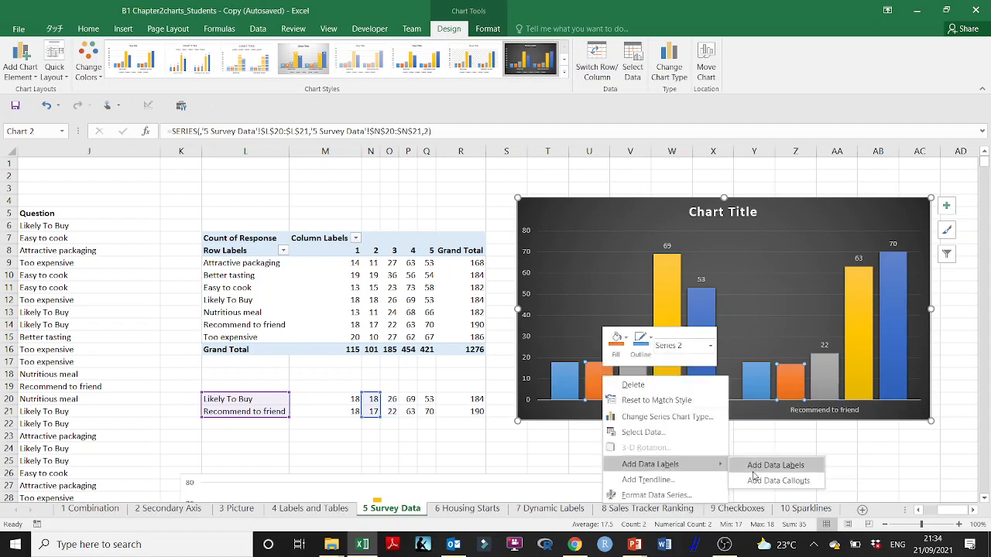
{"action": "left_click", "coordinate": [745, 466]}
{"action": "right_click", "coordinate": [557, 386]}
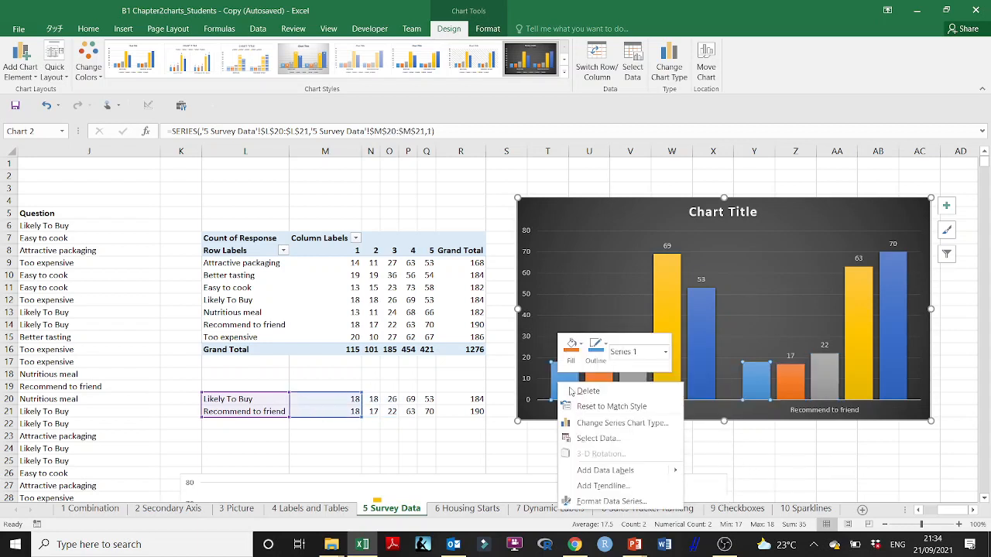
{"action": "mouse_move", "coordinate": [635, 471]}
{"action": "left_click", "coordinate": [724, 474]}
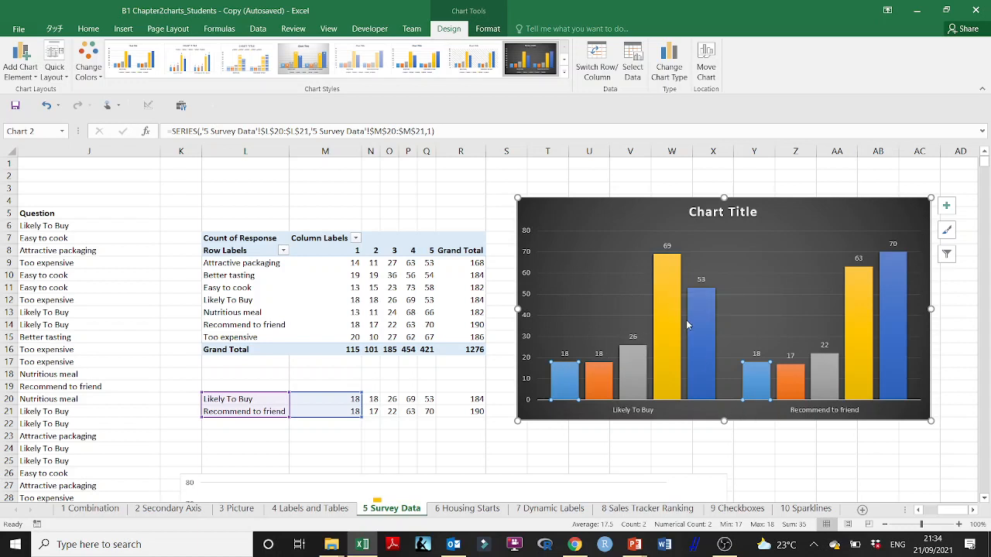
- Set the yellow series' data labels to the Inside End position and change their font color to black
{"action": "right_click", "coordinate": [668, 250]}
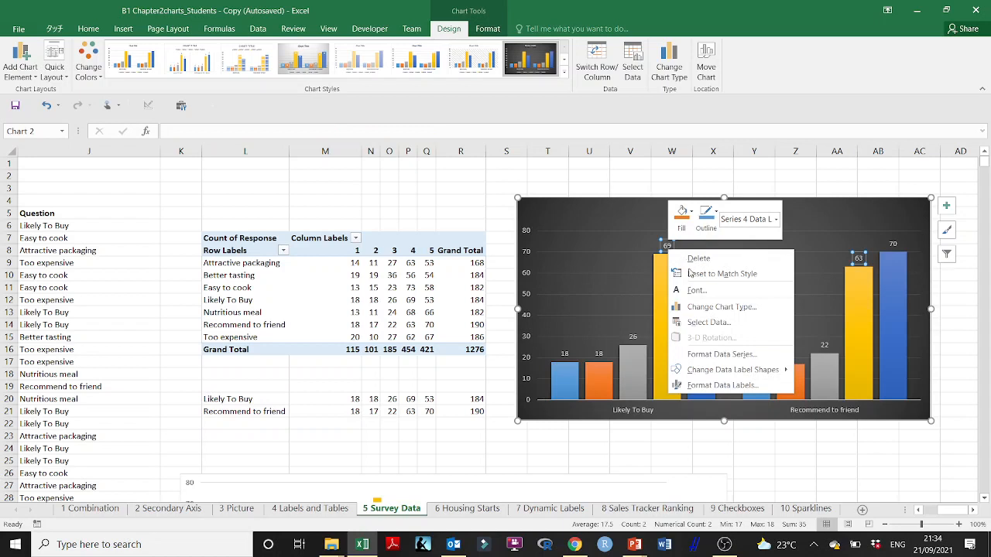
{"action": "left_click", "coordinate": [751, 384]}
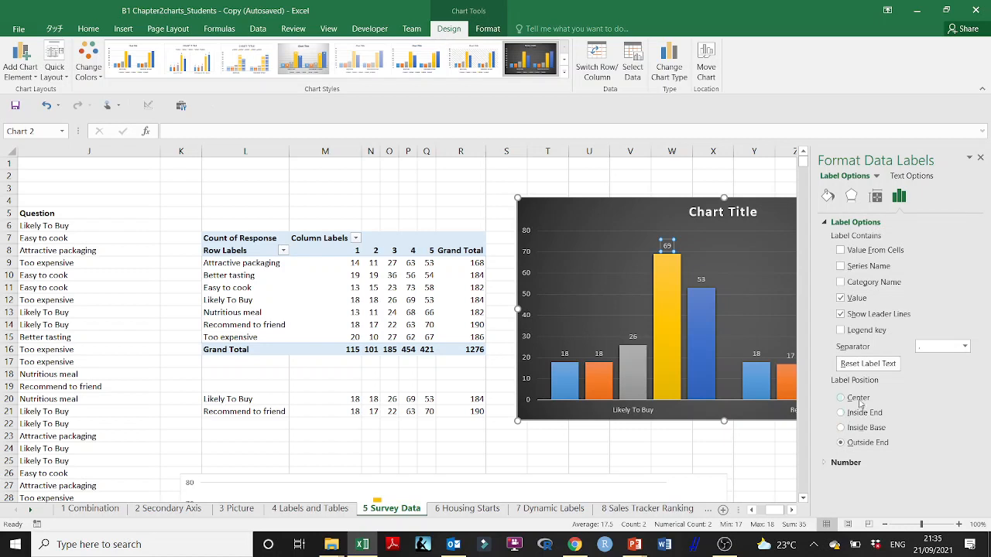
{"action": "left_click", "coordinate": [842, 412]}
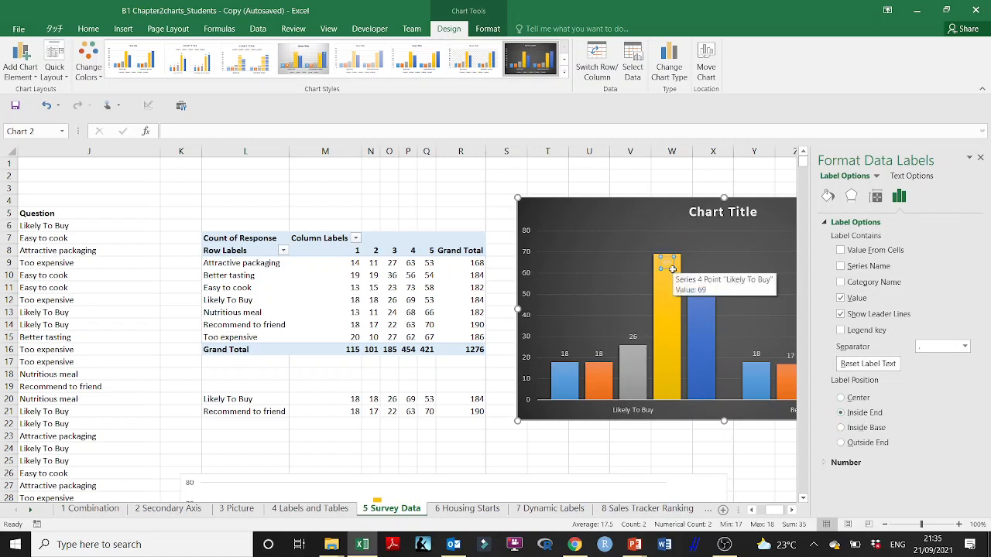
{"action": "left_click", "coordinate": [83, 35]}
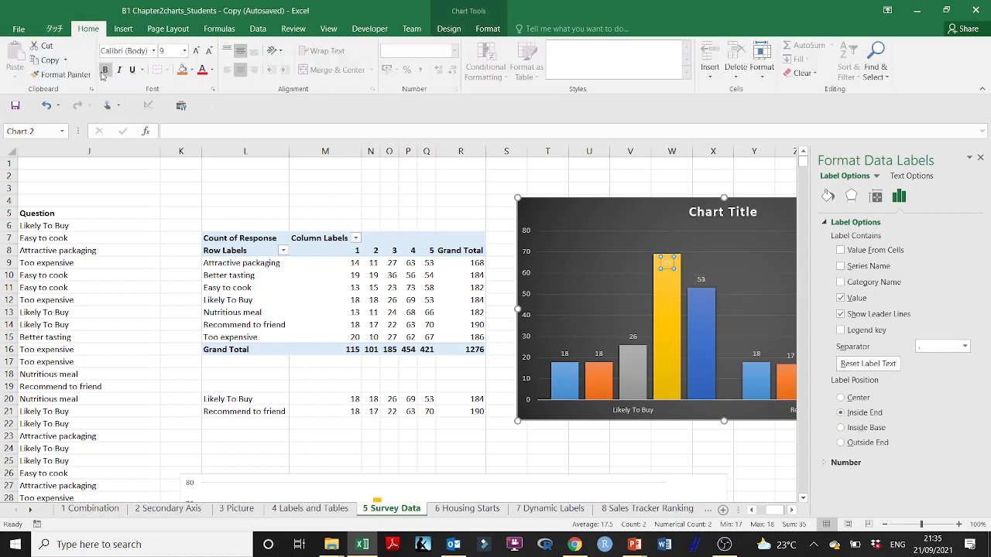
{"action": "left_click", "coordinate": [212, 71]}
{"action": "left_click", "coordinate": [203, 89]}
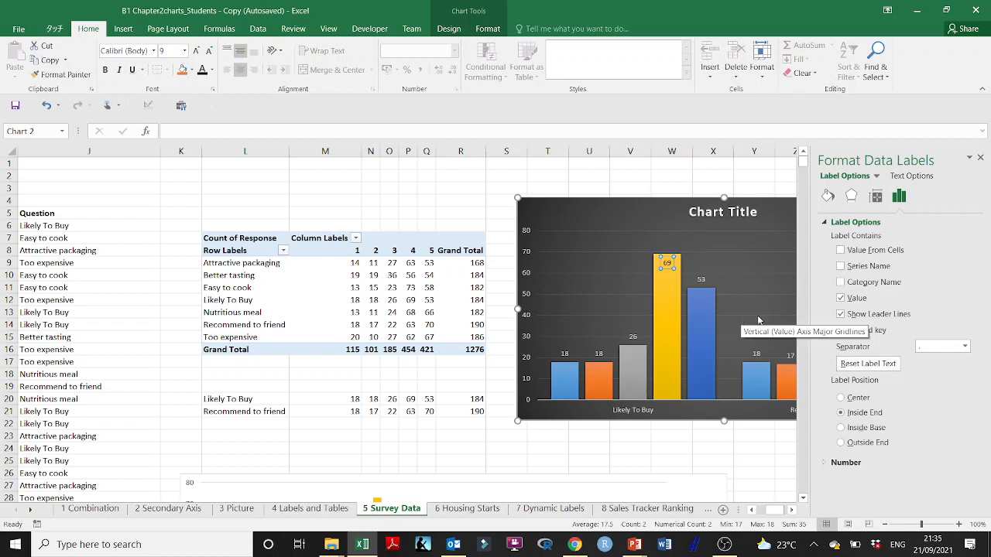
{"action": "left_click", "coordinate": [681, 188]}
- Select the data labels of the chart's different series in turn, then close the label formatting pane
{"action": "left_click", "coordinate": [701, 280]}
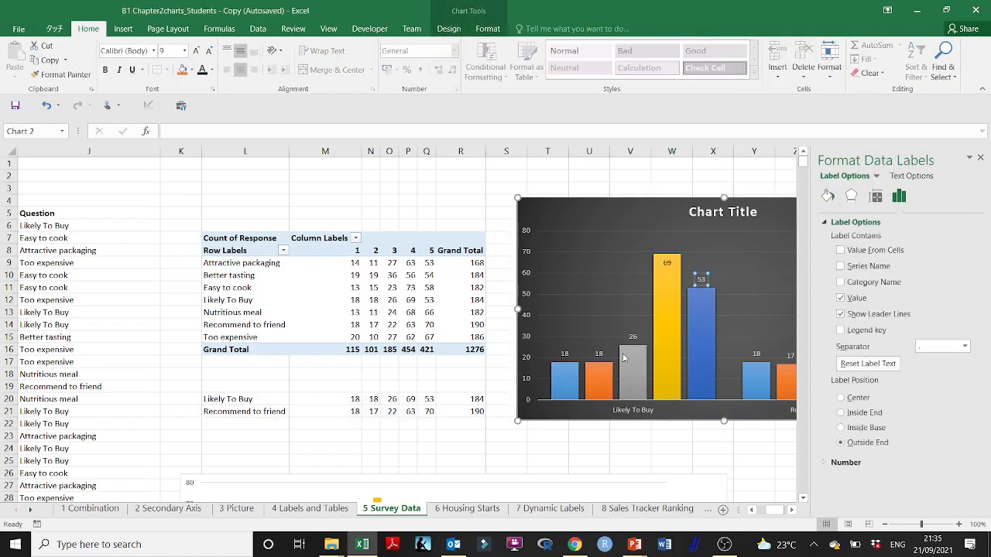
{"action": "left_click", "coordinate": [569, 355]}
{"action": "left_click", "coordinate": [569, 356]}
{"action": "left_click", "coordinate": [599, 354]}
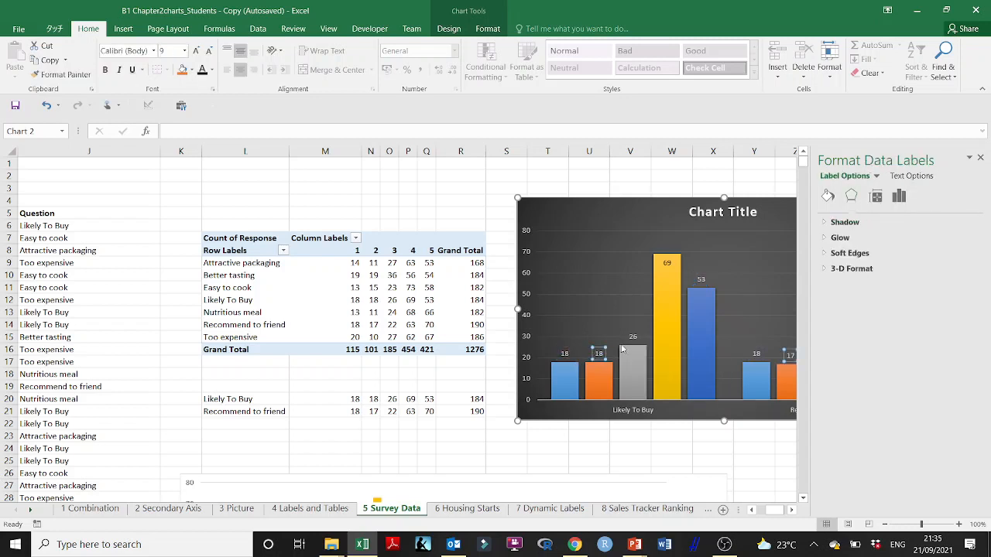
{"action": "left_click", "coordinate": [631, 341]}
{"action": "left_click", "coordinate": [633, 339]}
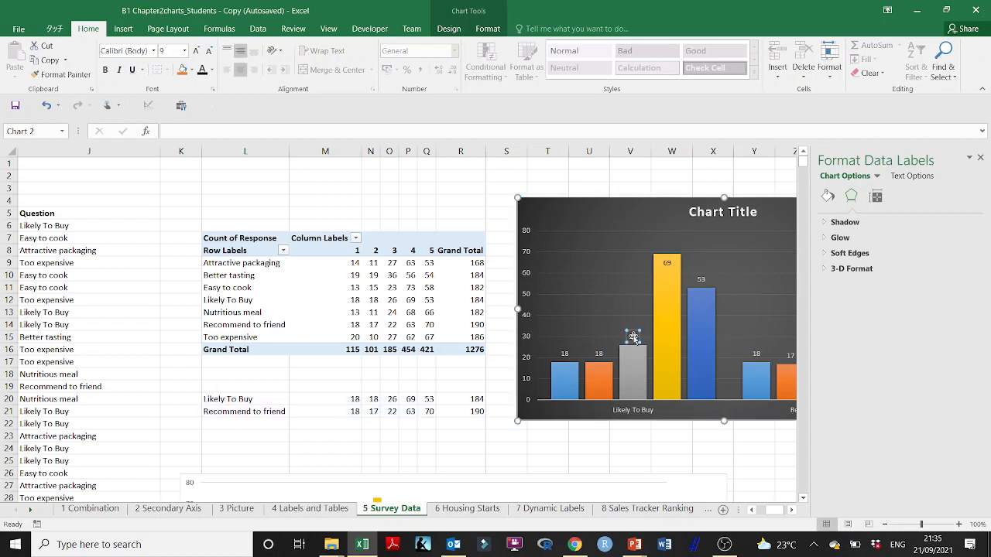
{"action": "left_click", "coordinate": [600, 353]}
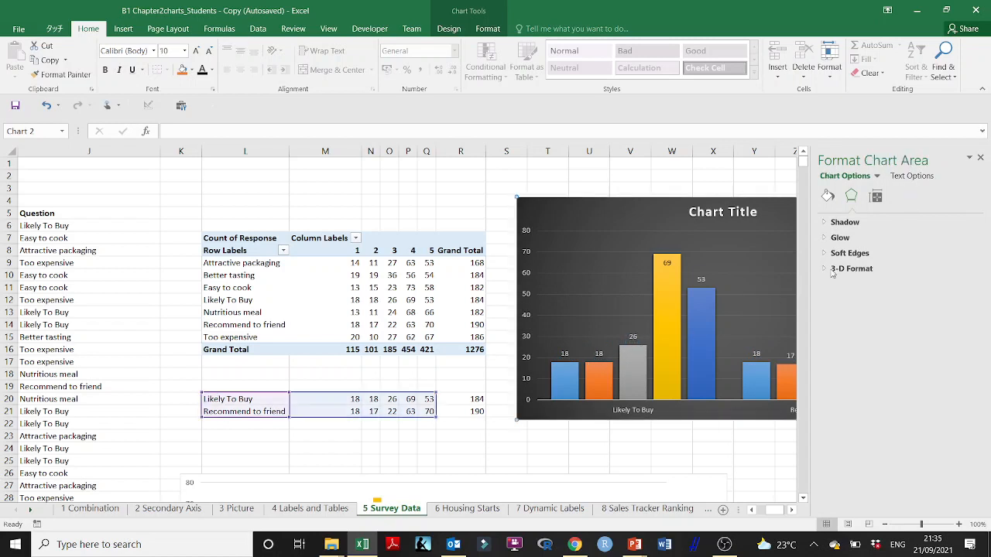
{"action": "left_click", "coordinate": [978, 158]}
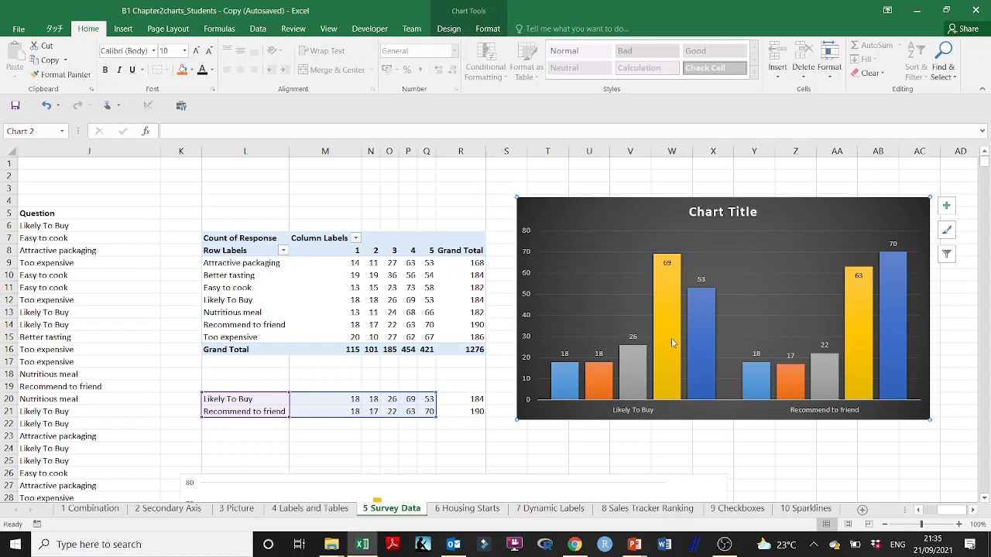
- Try to exclude Too expensive from the PivotChart below with its Question filter
{"action": "scroll", "coordinate": [308, 368], "scroll_direction": "down", "scroll_amount": 8}
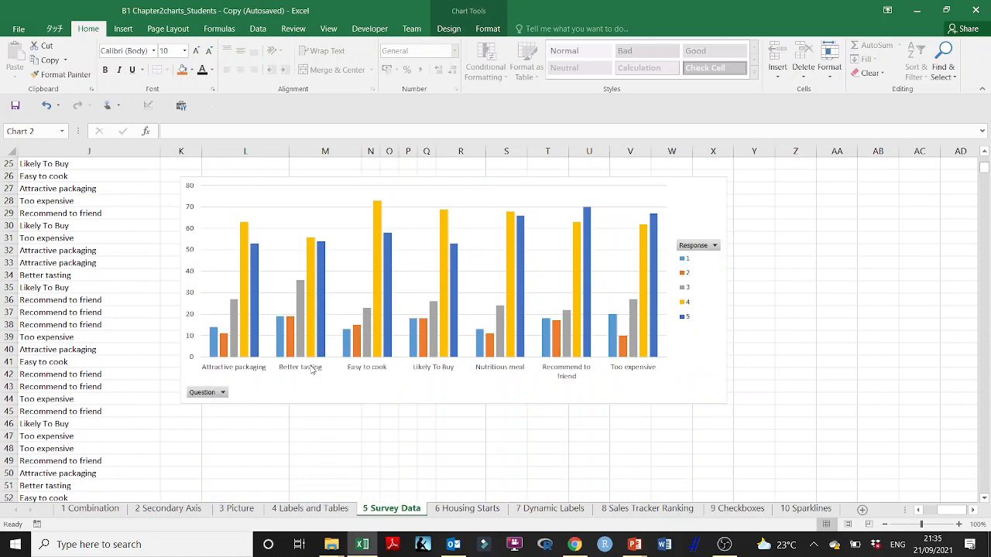
{"action": "left_click", "coordinate": [223, 392]}
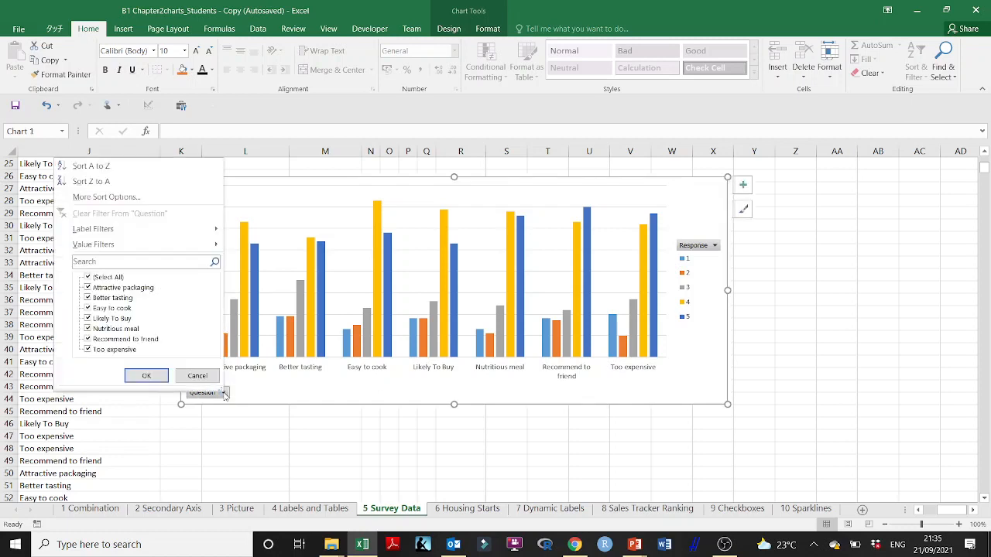
{"action": "left_click", "coordinate": [88, 350]}
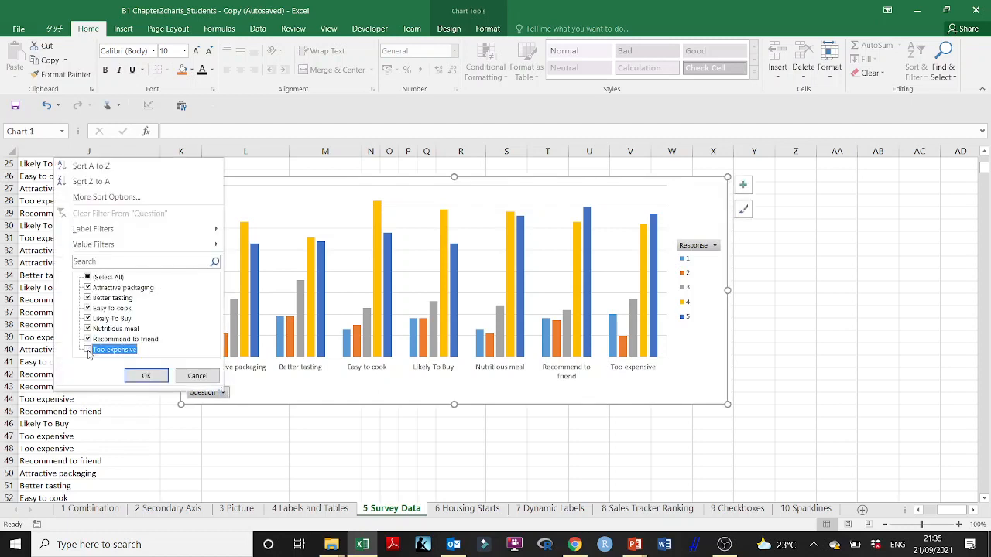
{"action": "left_click", "coordinate": [152, 372]}
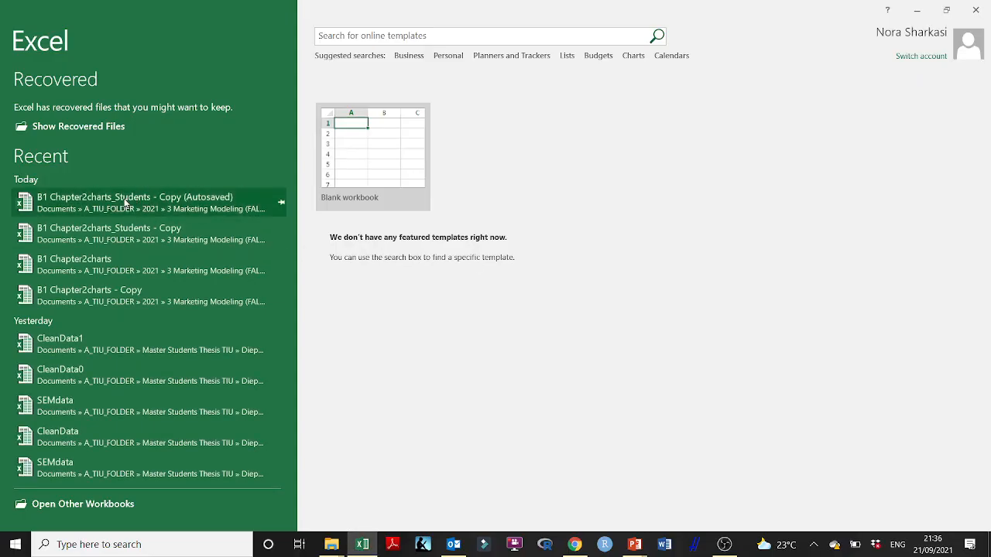
- Reopen the recent workbook B1 Chapter2charts_Students - Copy (Autosaved), update its external links and dismiss the document recovery list
{"action": "left_click", "coordinate": [125, 203]}
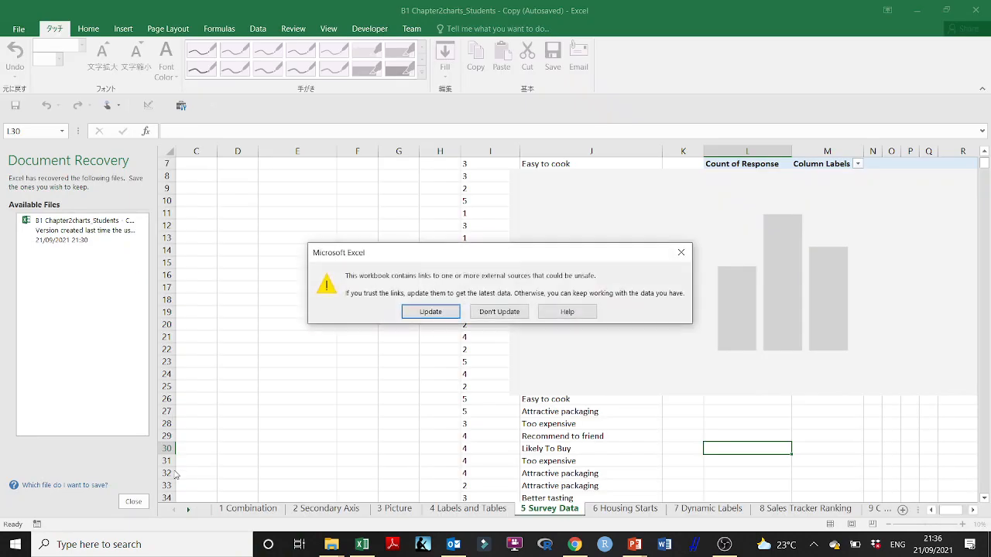
{"action": "left_click", "coordinate": [427, 313]}
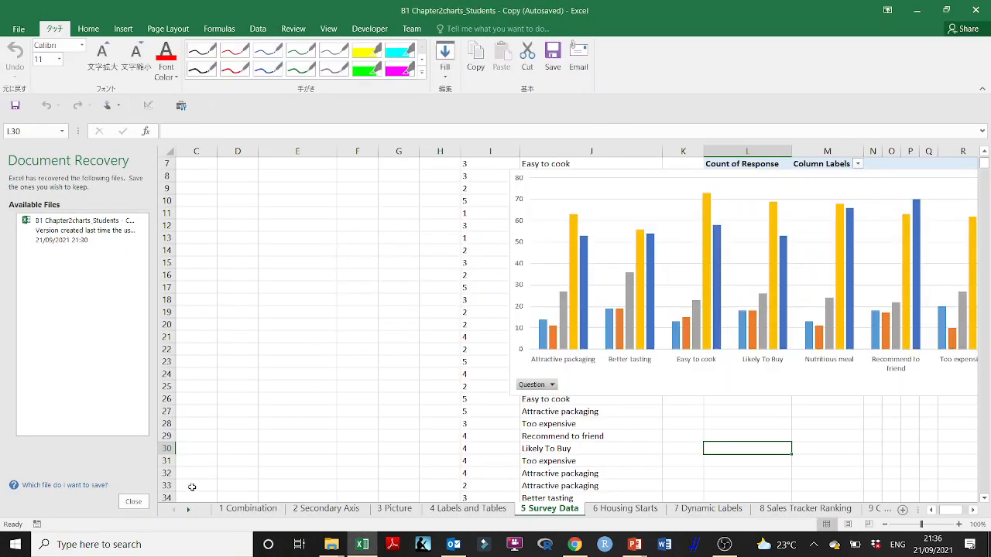
{"action": "left_click", "coordinate": [133, 502]}
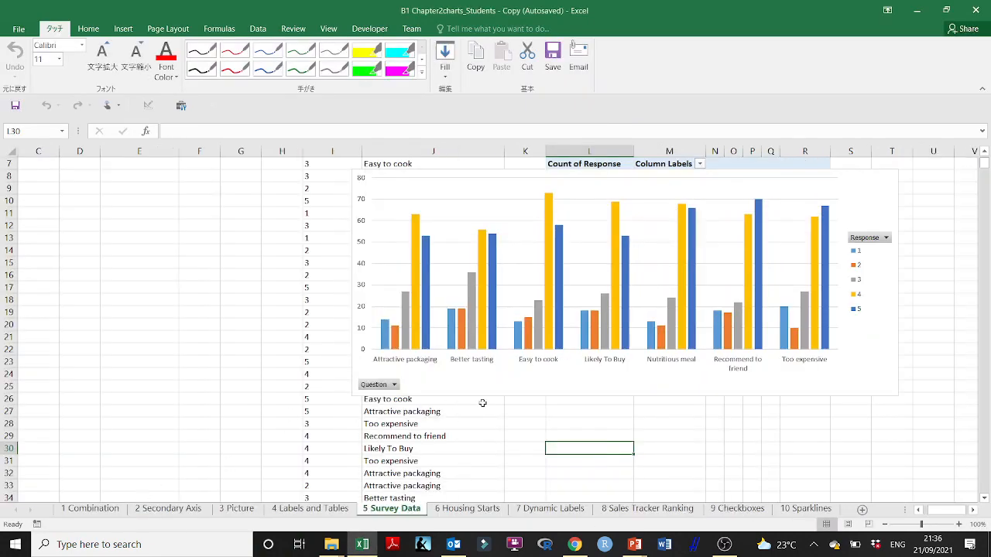
- Try to filter the PivotChart's Question field to only Likely To Buy and Recommend to friend
{"action": "left_click", "coordinate": [394, 384]}
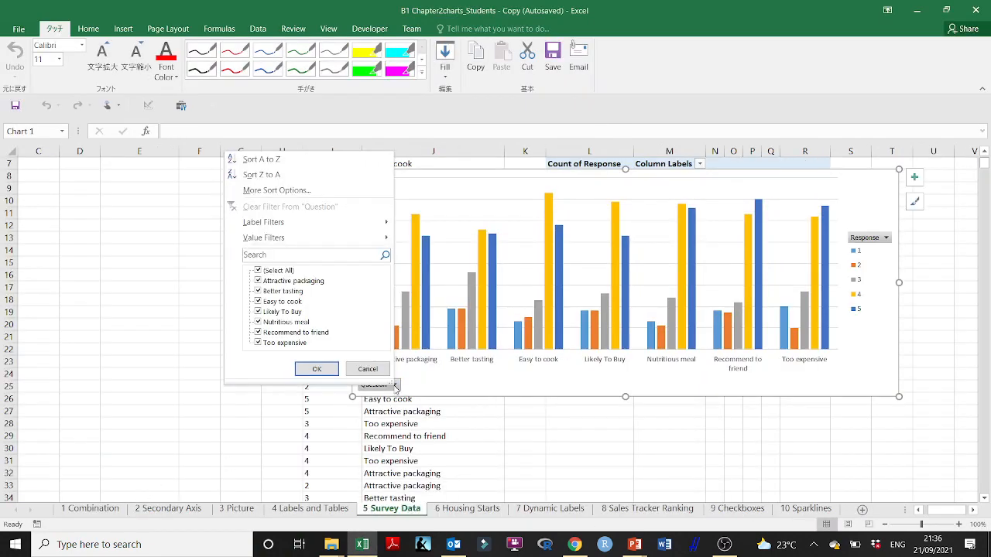
{"action": "left_click", "coordinate": [258, 271]}
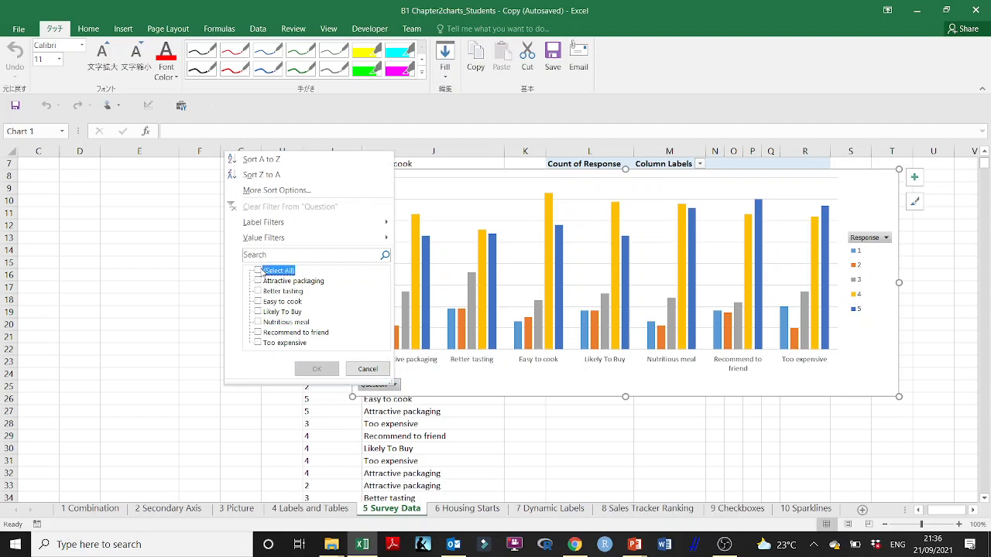
{"action": "left_click", "coordinate": [257, 312]}
{"action": "left_click", "coordinate": [258, 332]}
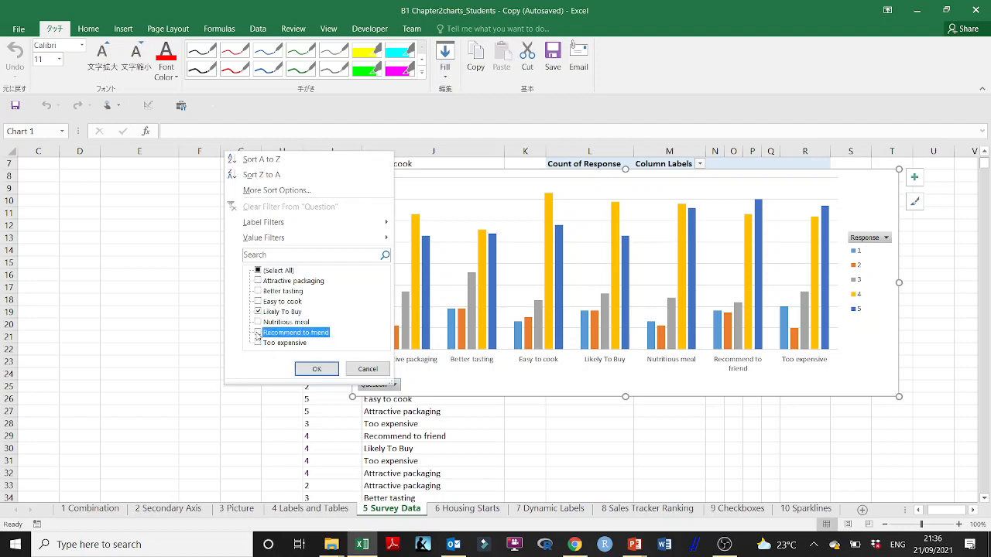
{"action": "left_click", "coordinate": [316, 370]}
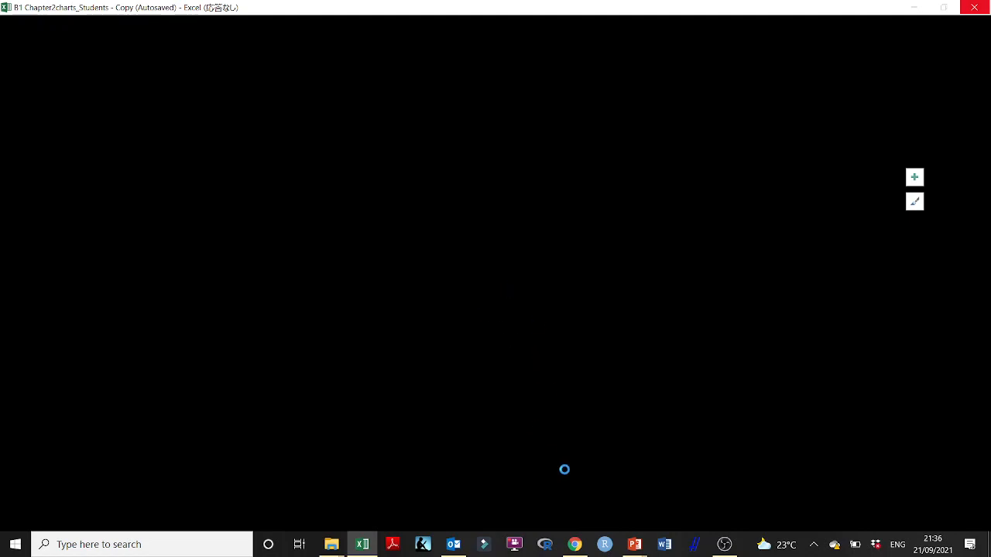
- Switch to the B Creating Charts presentation in PowerPoint and review the PivotChart slides 22 to 24 and the data table slide 19
{"action": "left_click", "coordinate": [623, 534]}
{"action": "left_click", "coordinate": [576, 499]}
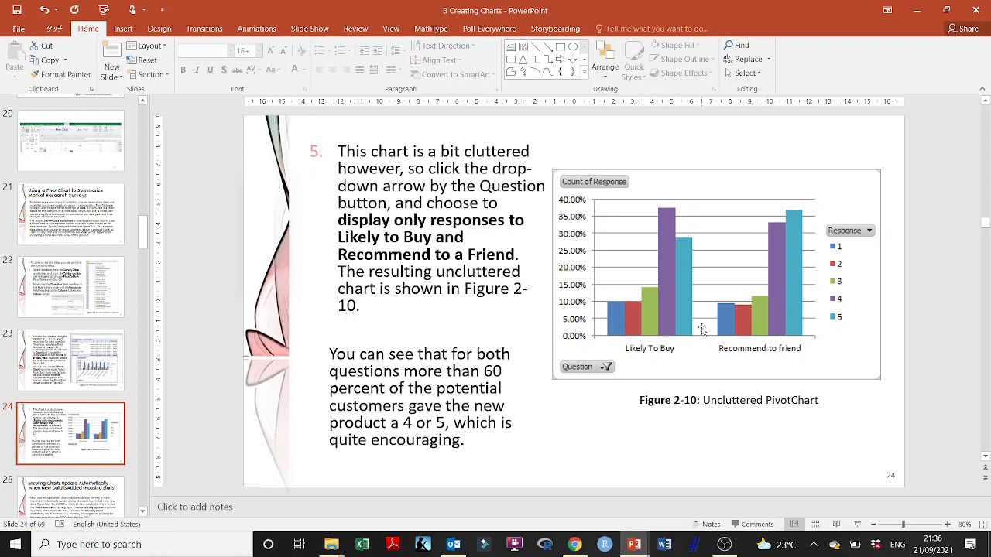
{"action": "left_click", "coordinate": [104, 360]}
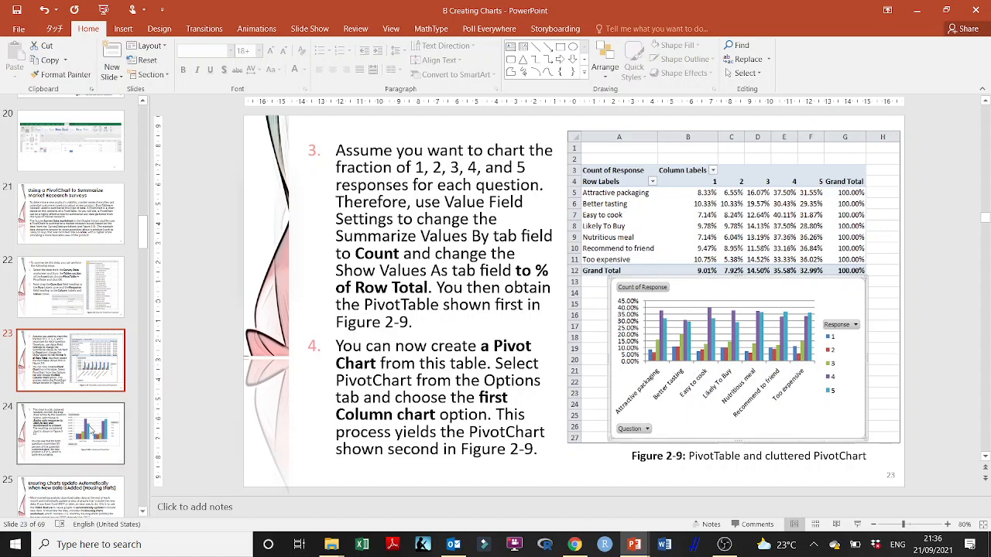
{"action": "left_click", "coordinate": [78, 423]}
{"action": "left_click", "coordinate": [85, 296]}
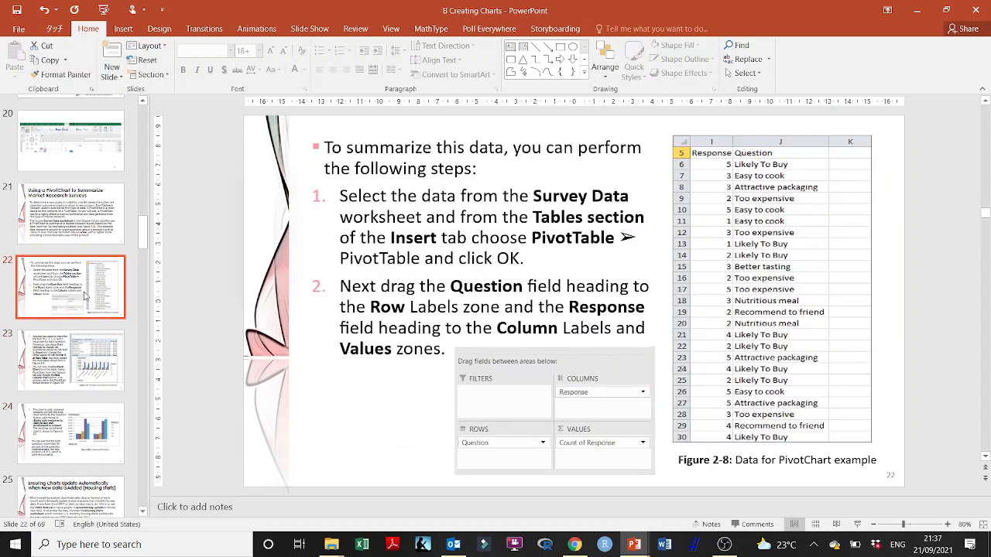
{"action": "scroll", "coordinate": [87, 269], "scroll_direction": "up", "scroll_amount": 2}
{"action": "left_click", "coordinate": [69, 138]}
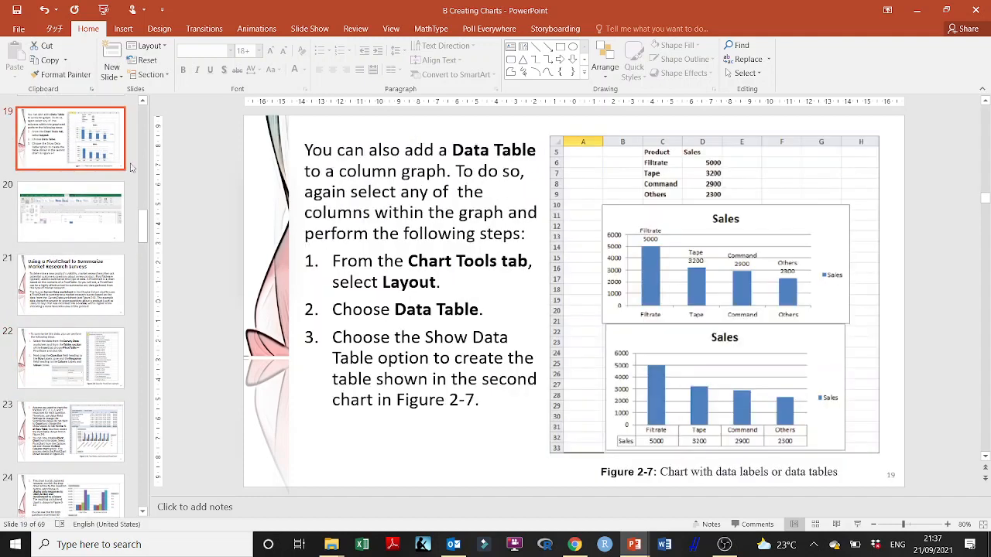